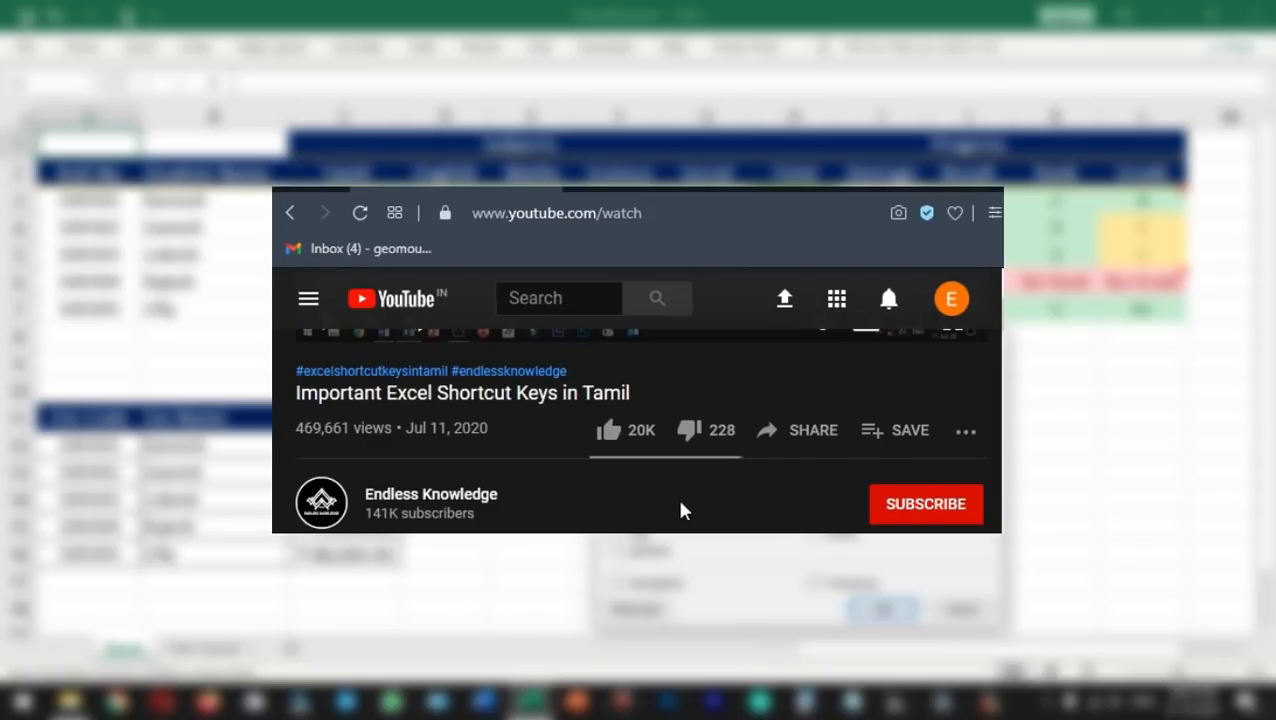
- Subscribe to the Endless Knowledge channel on YouTube and set its notifications to All
click(905, 519)
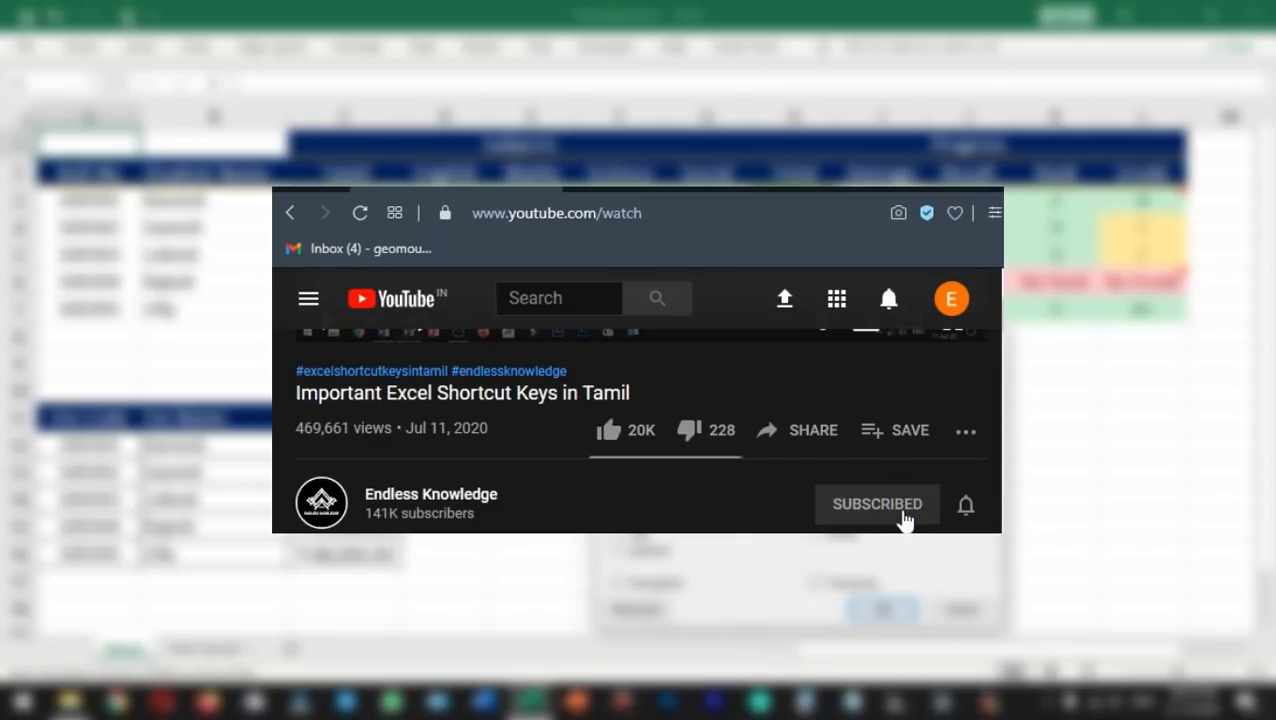
click(965, 510)
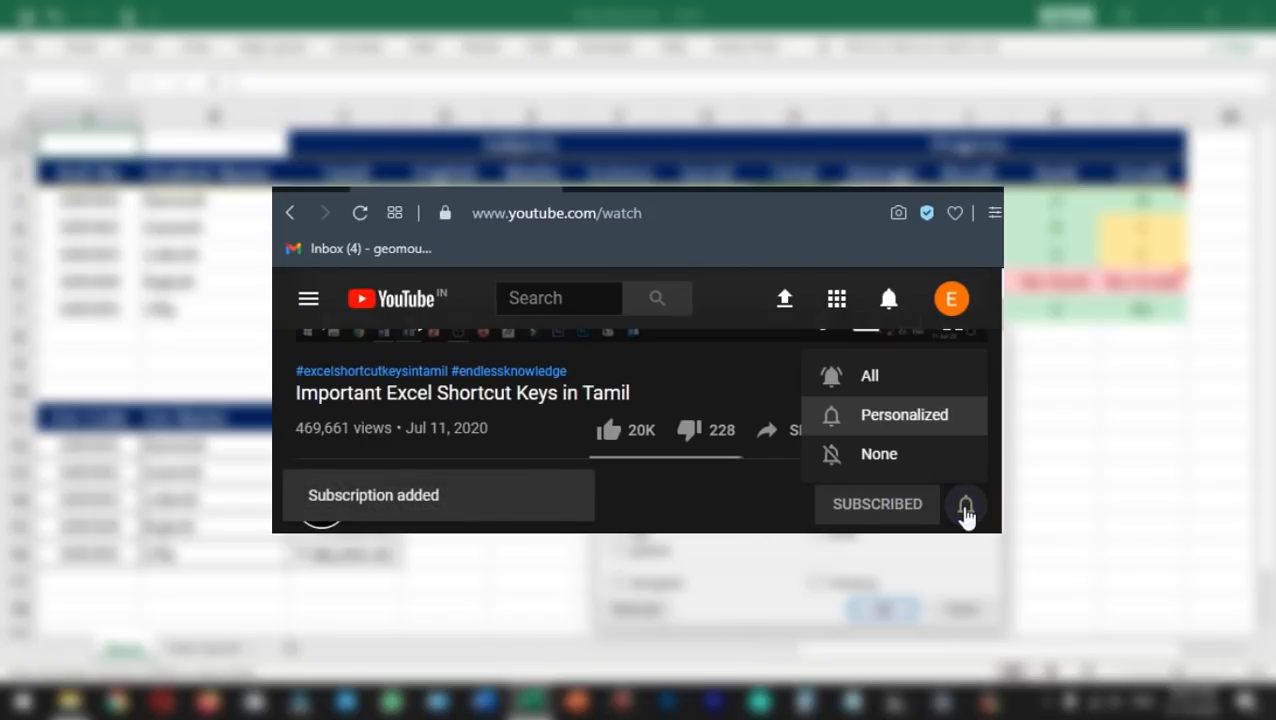
click(926, 381)
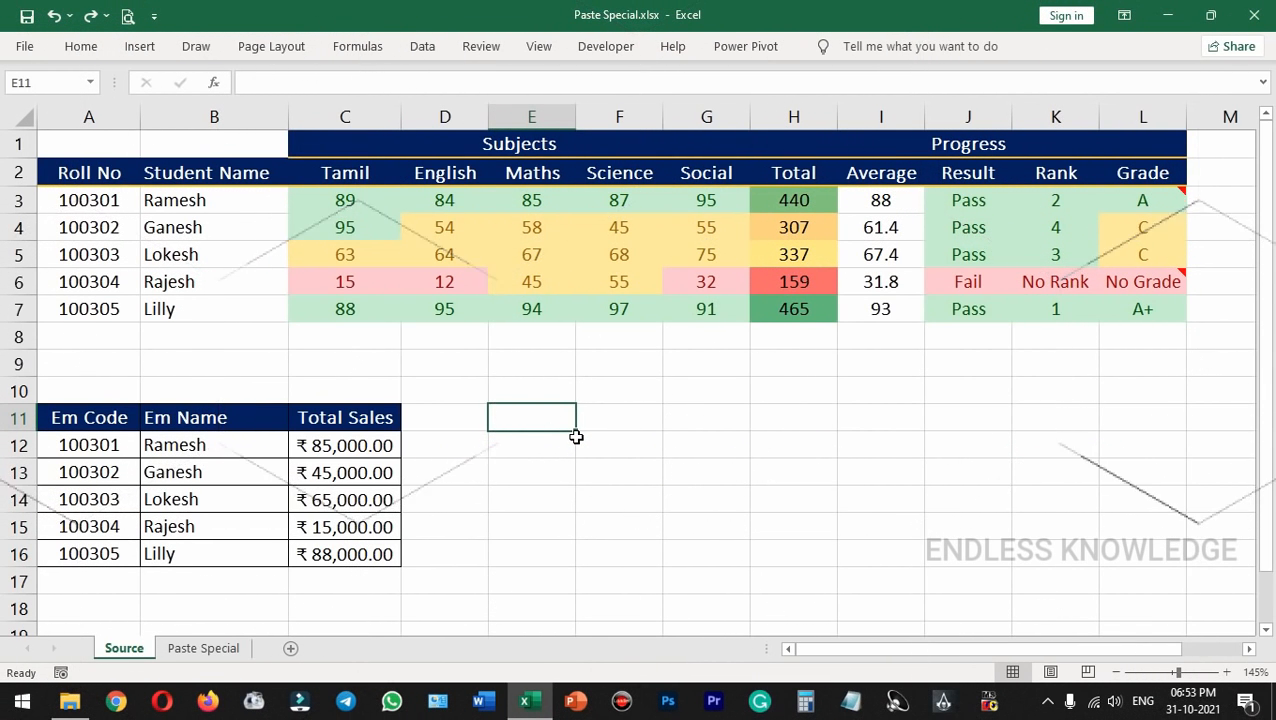
- Copy the first student's name from cell B3 to cell E10 with a regular paste
click(239, 202)
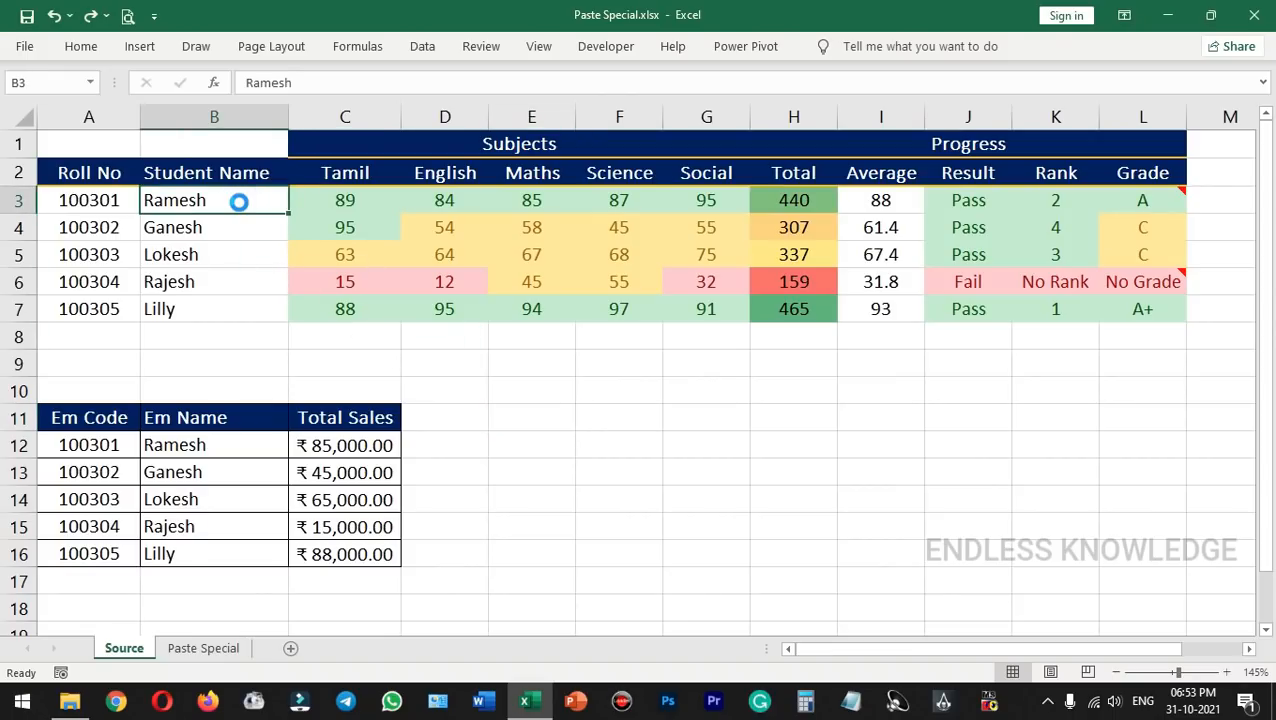
key(ctrl+c)
click(512, 392)
key(ctrl+v)
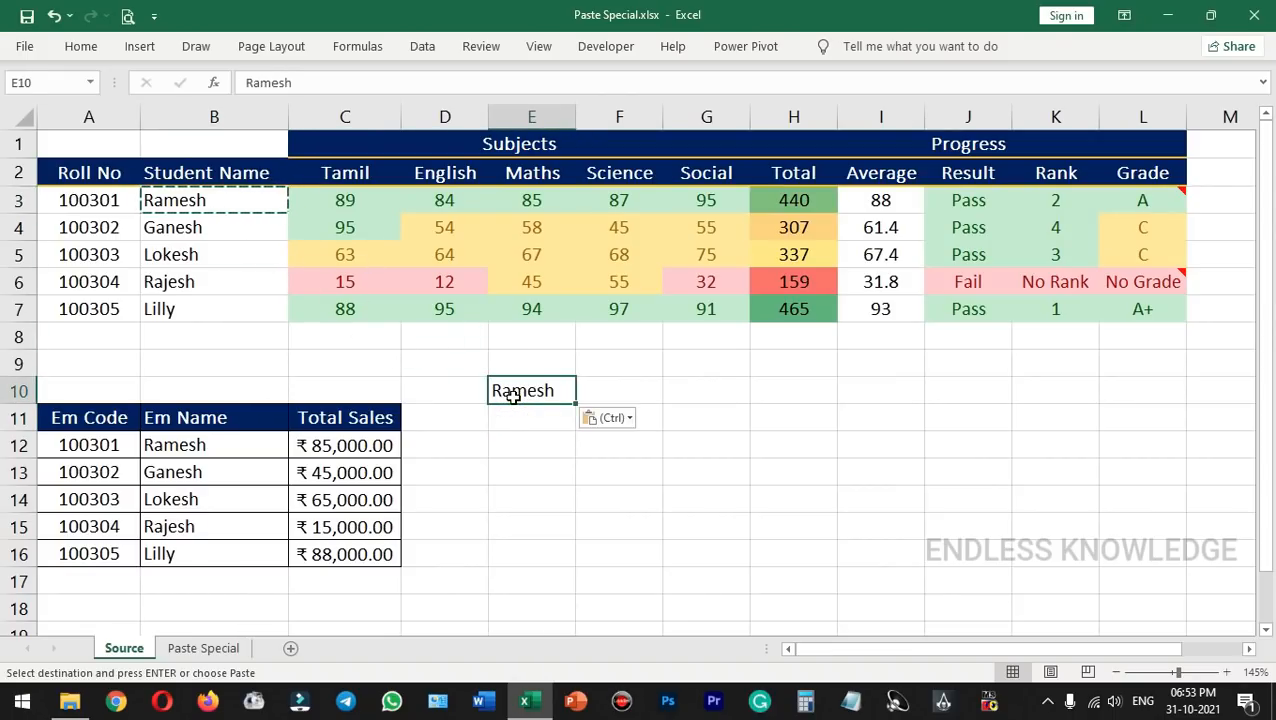
- View the Paste Special options for cell E10, close them without pasting and clear the copy selection
key(ctrl+alt+v)
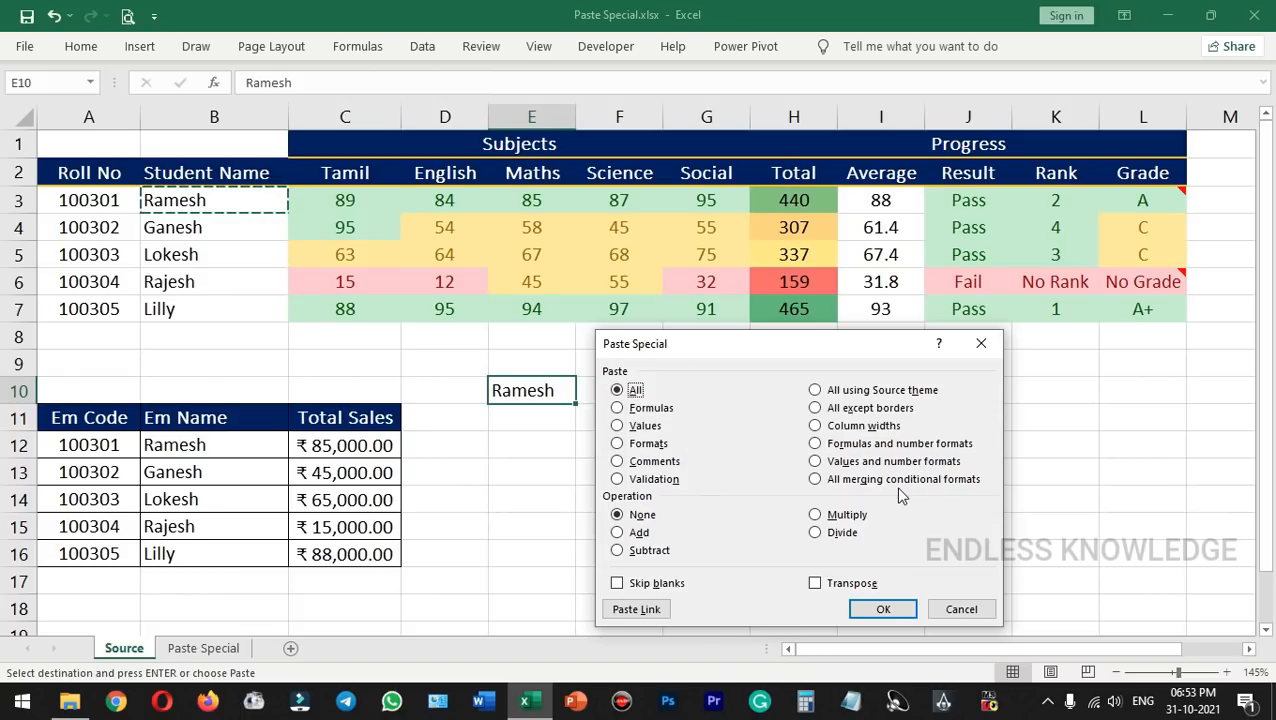
key(Escape)
key(Escape)
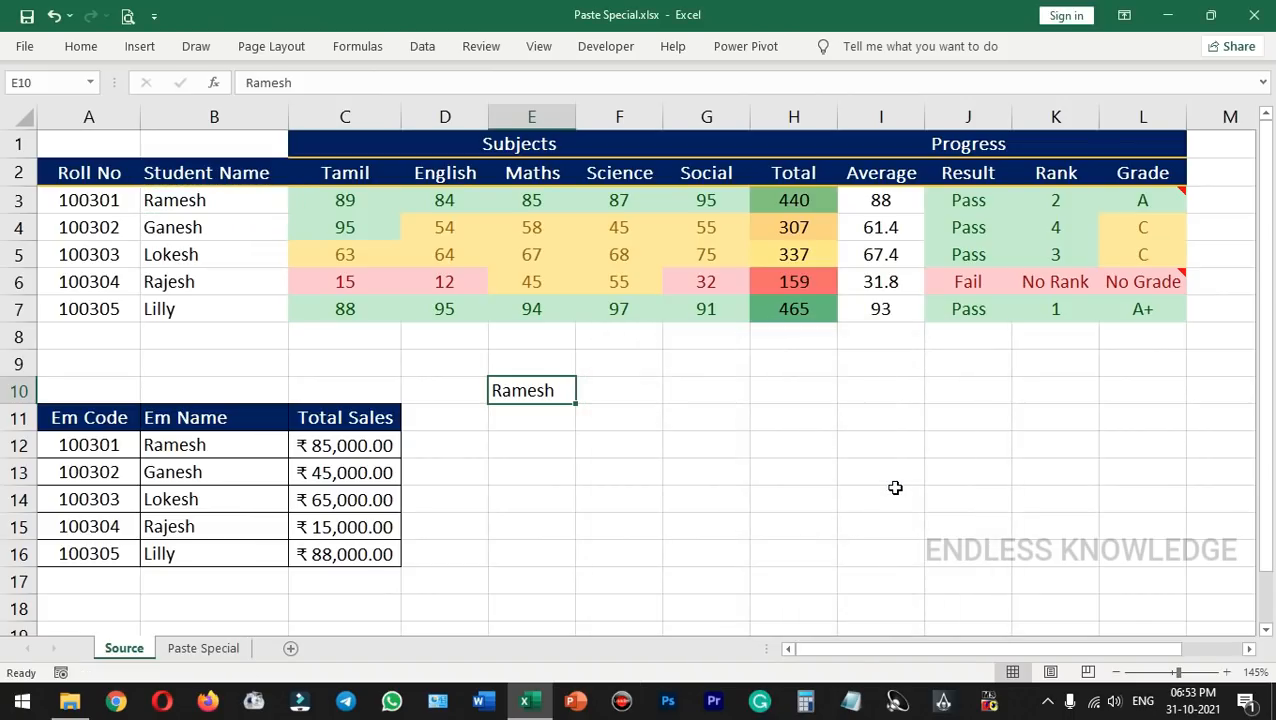
- Copy the student's name in B3 again and view the Paste Special options for cell G12 without pasting
click(235, 200)
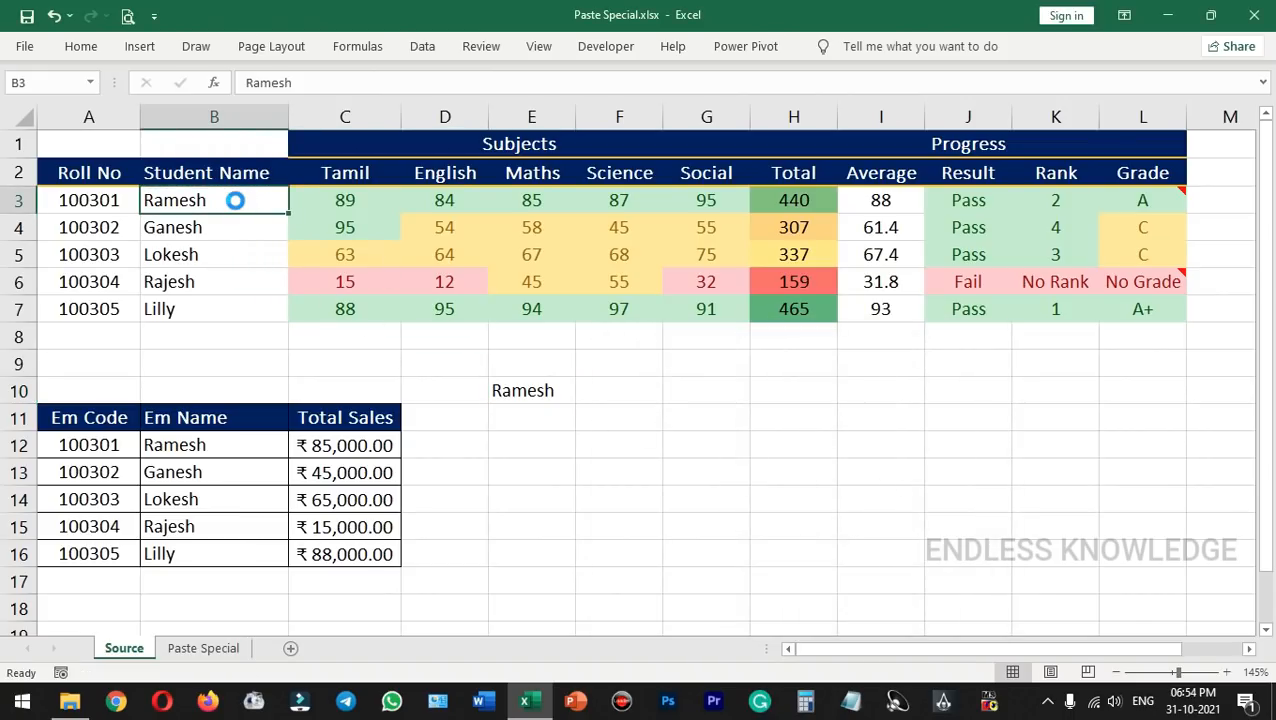
key(ctrl+c)
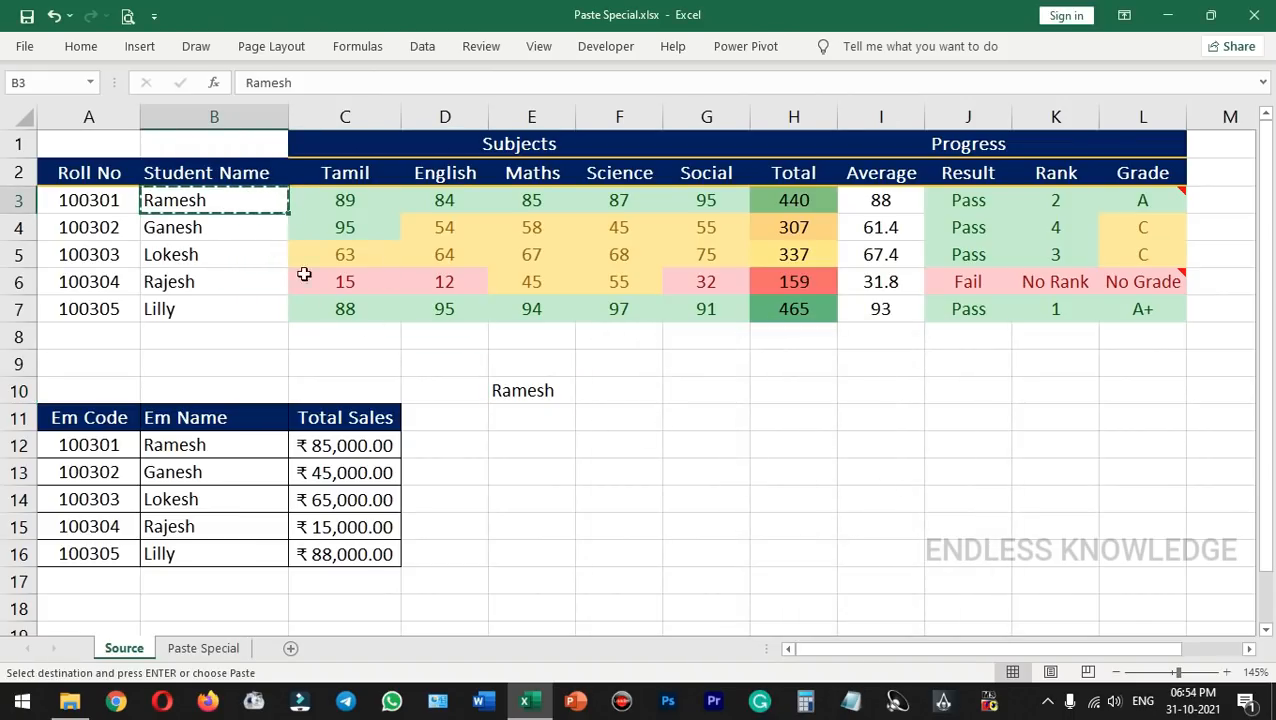
click(691, 451)
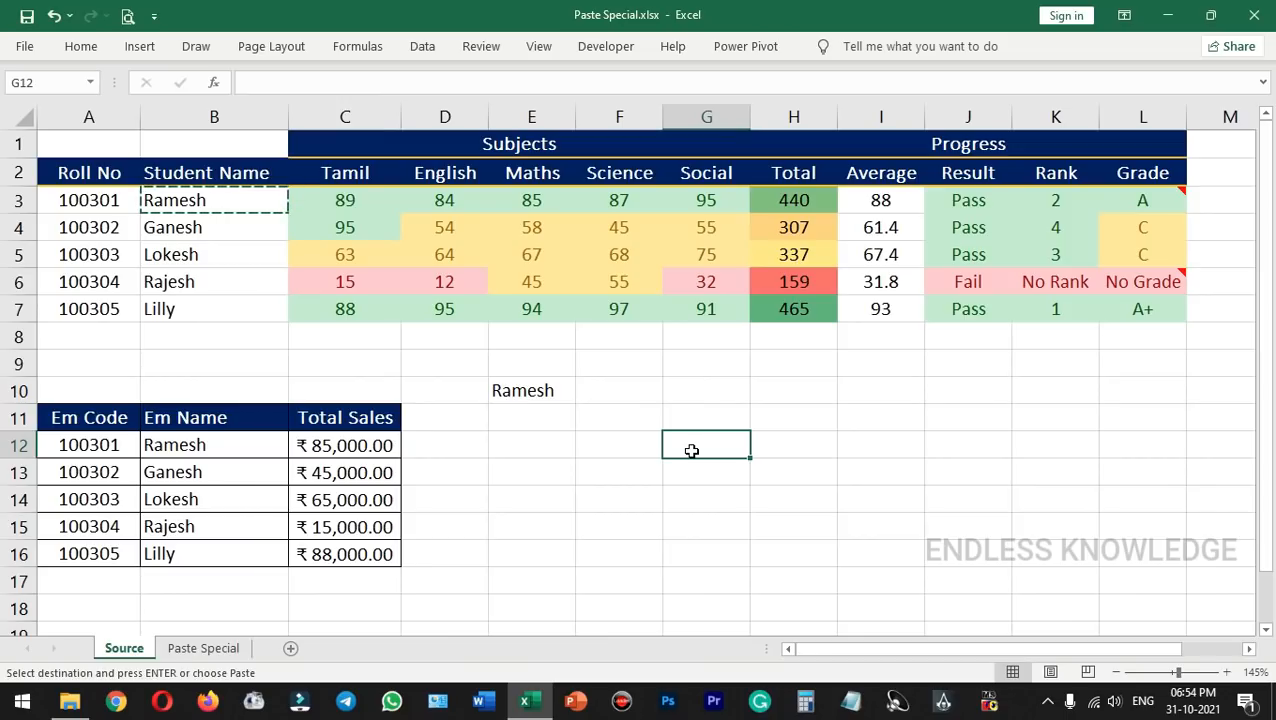
click(78, 47)
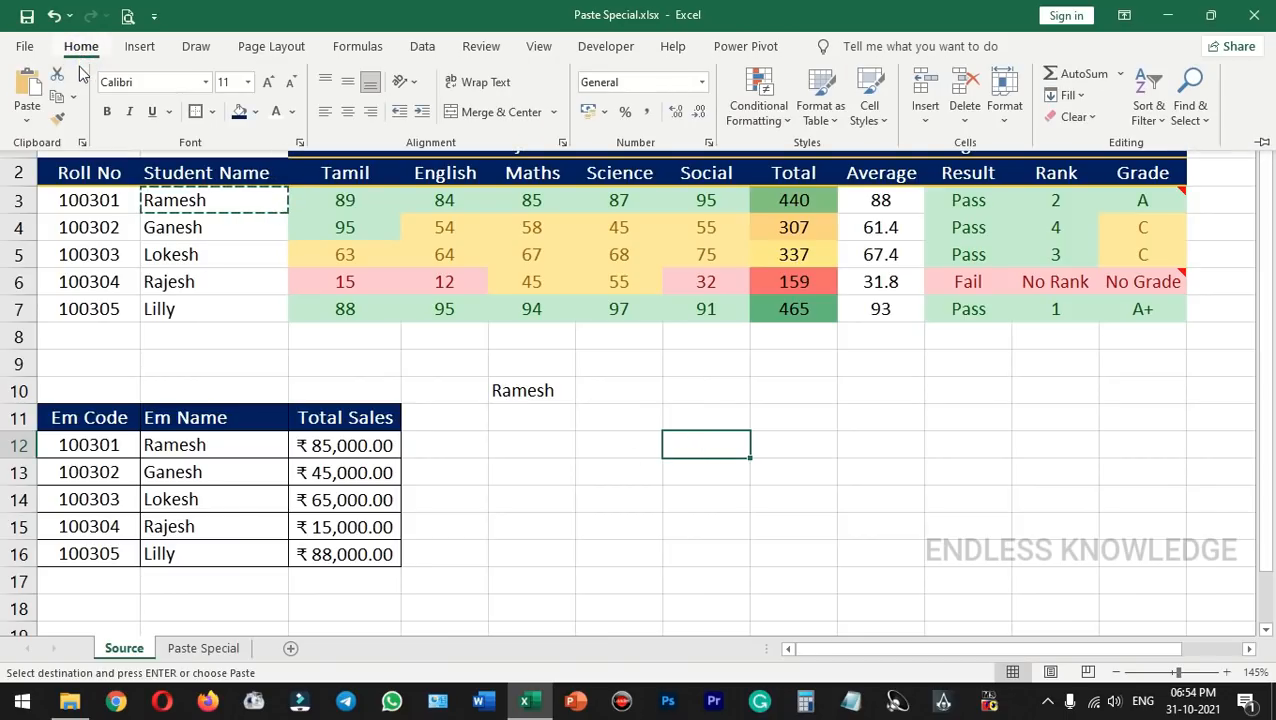
click(26, 120)
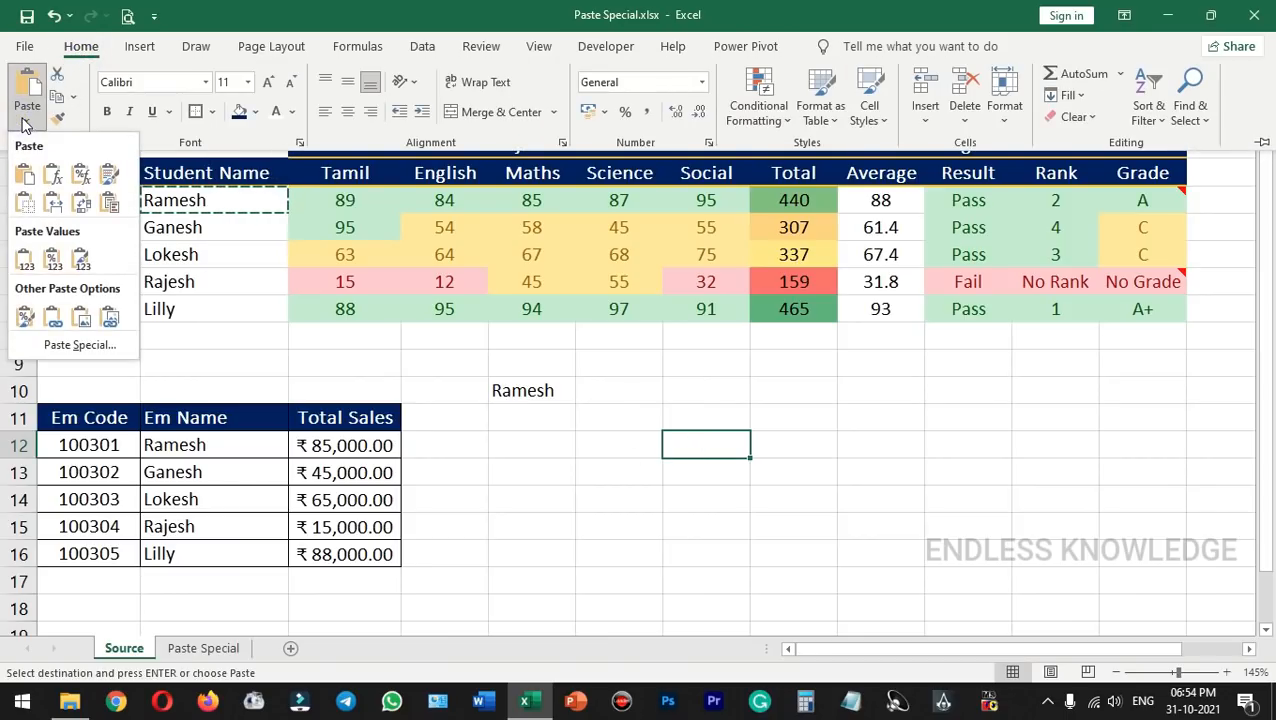
click(84, 345)
key(Escape)
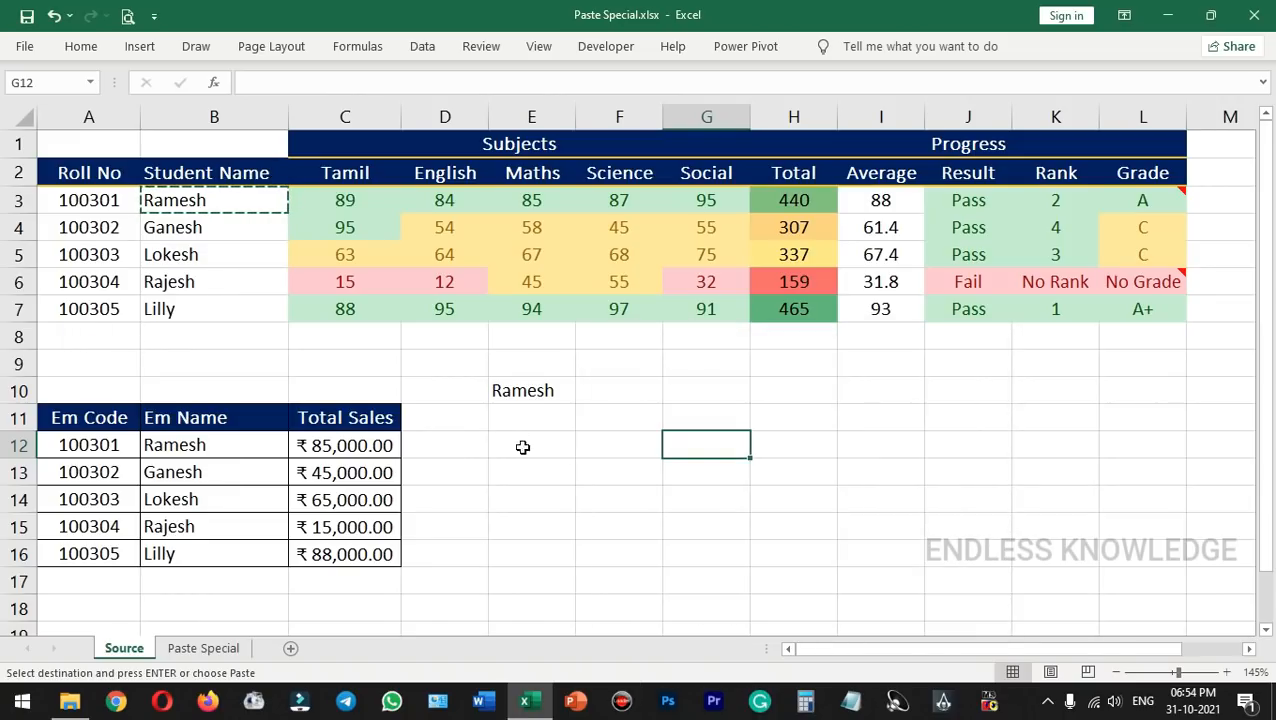
- Bring up the Paste Special dialog for cell G12 in several alternative ways, pasting nothing
right_click(709, 450)
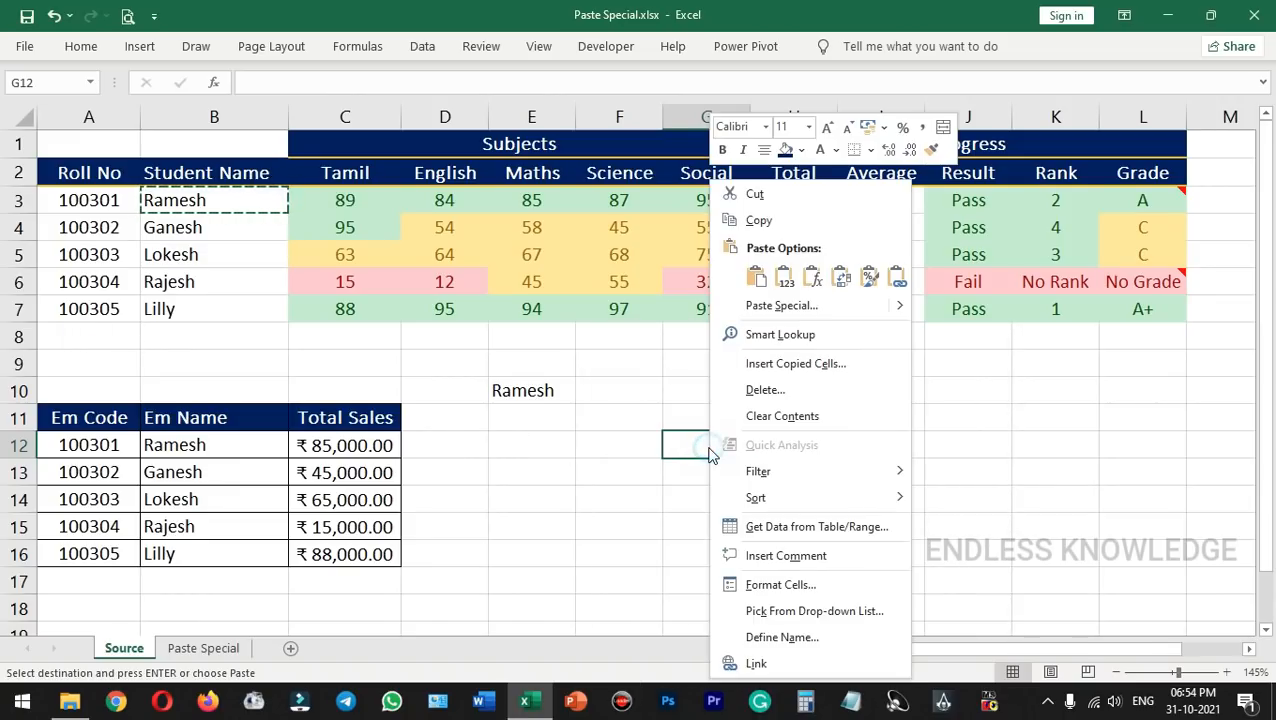
click(781, 306)
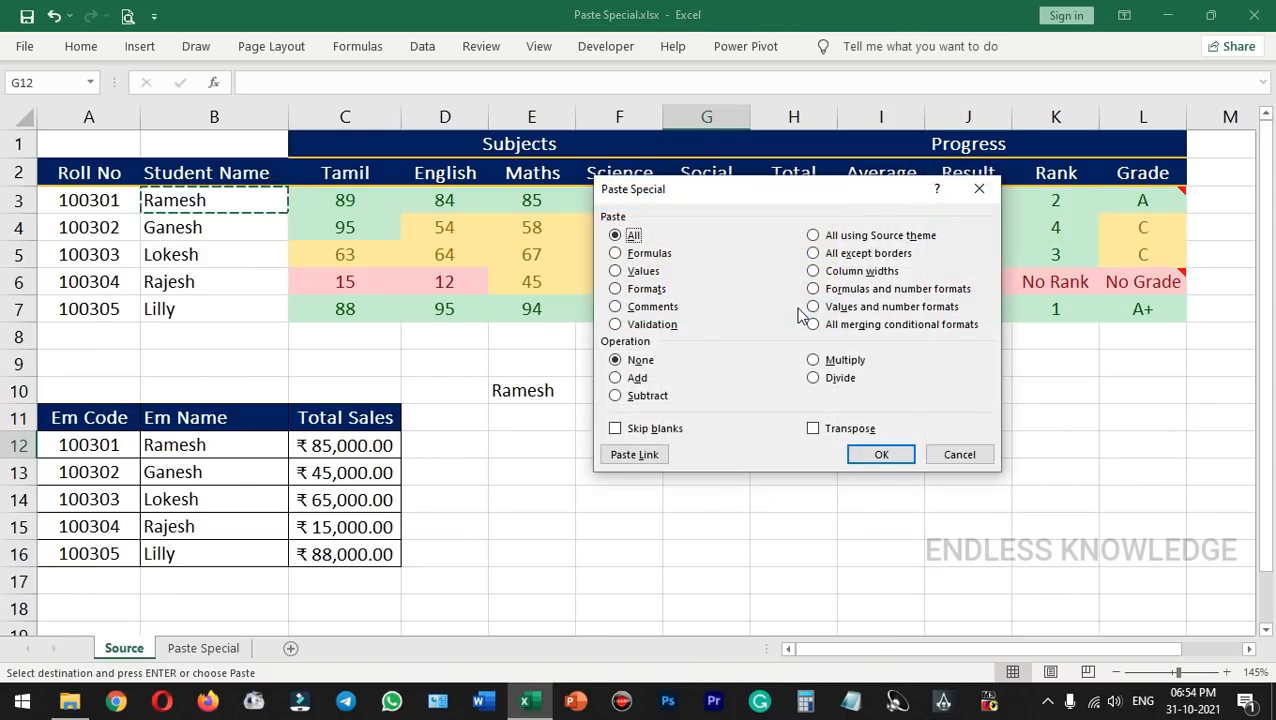
key(Escape)
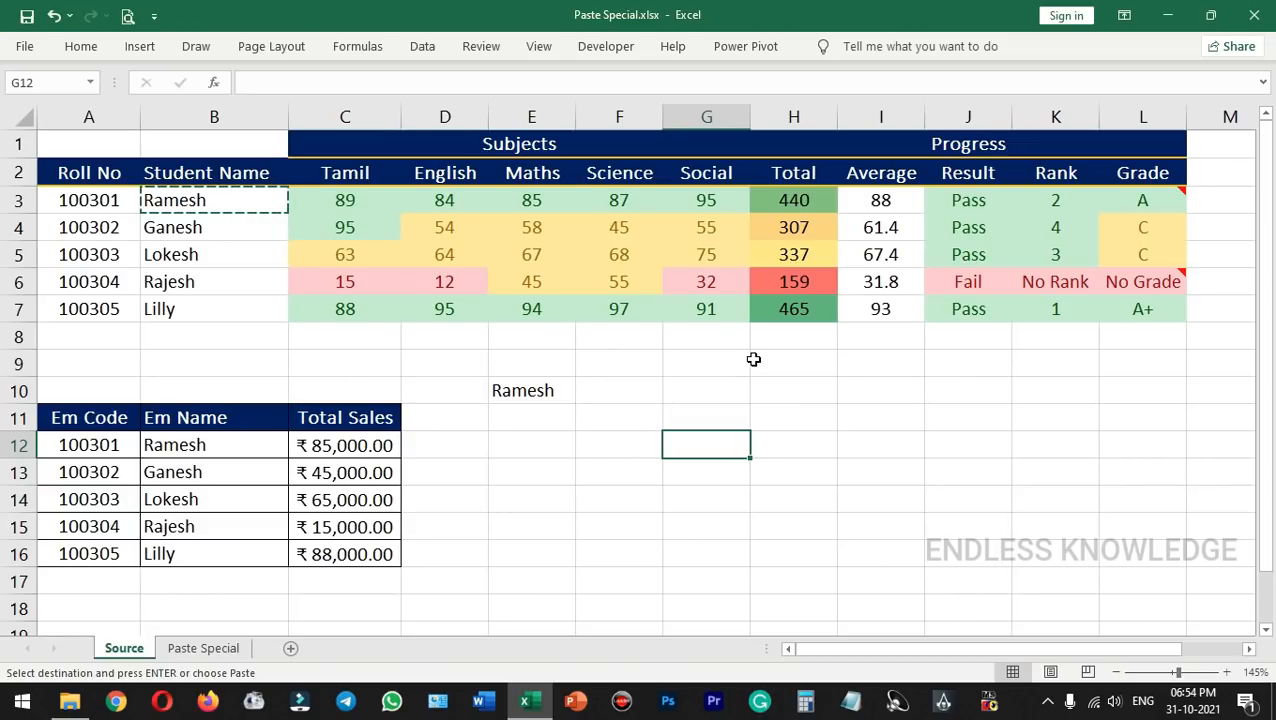
key(ctrl+alt+v)
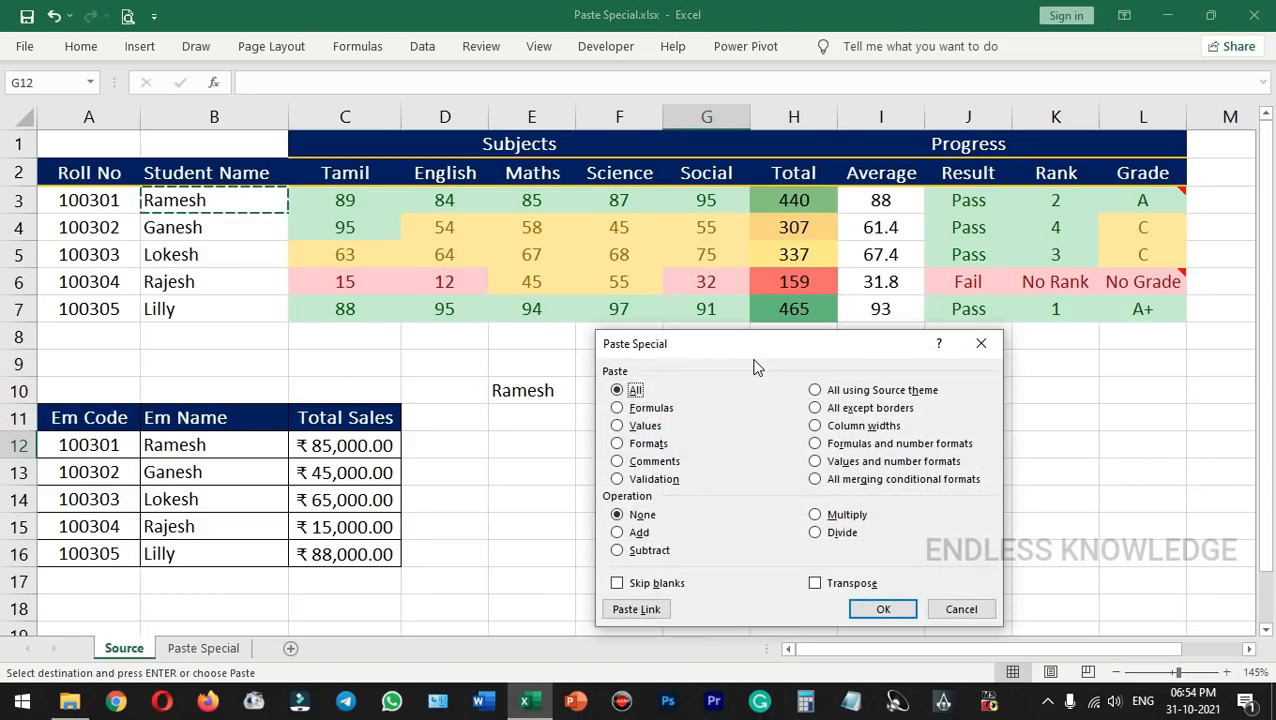
key(Escape)
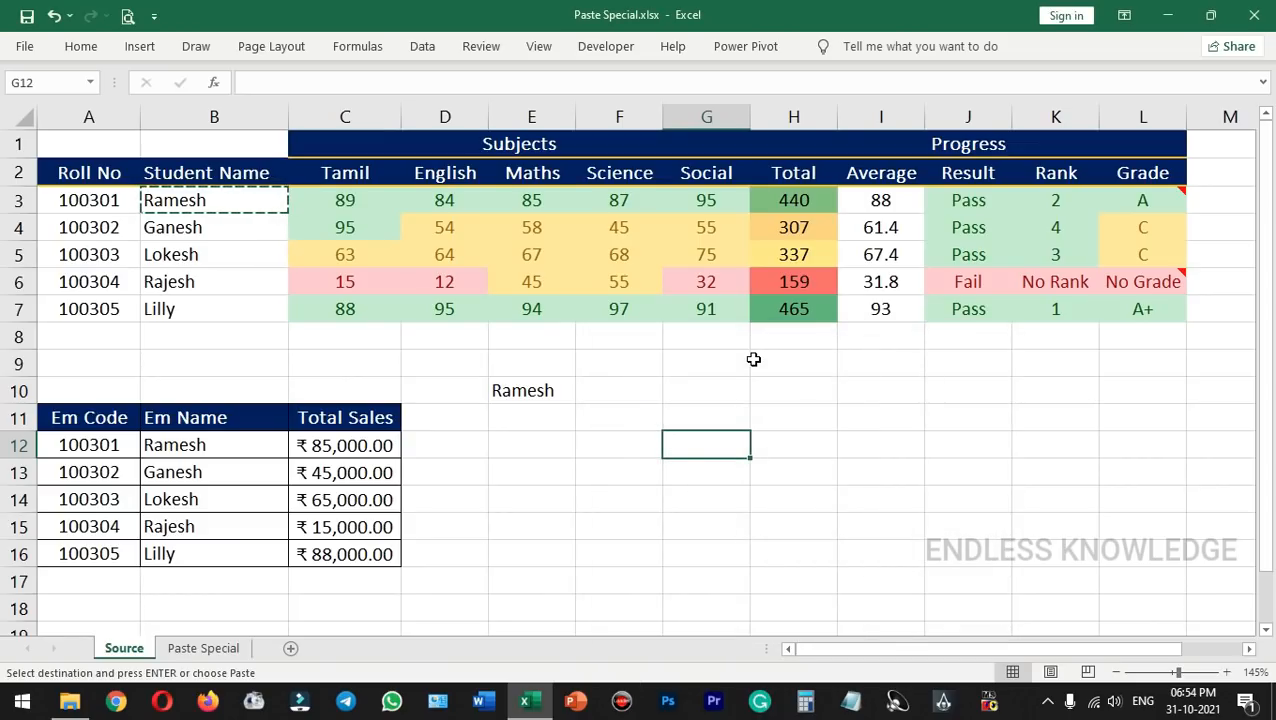
key(alt+e)
key(s)
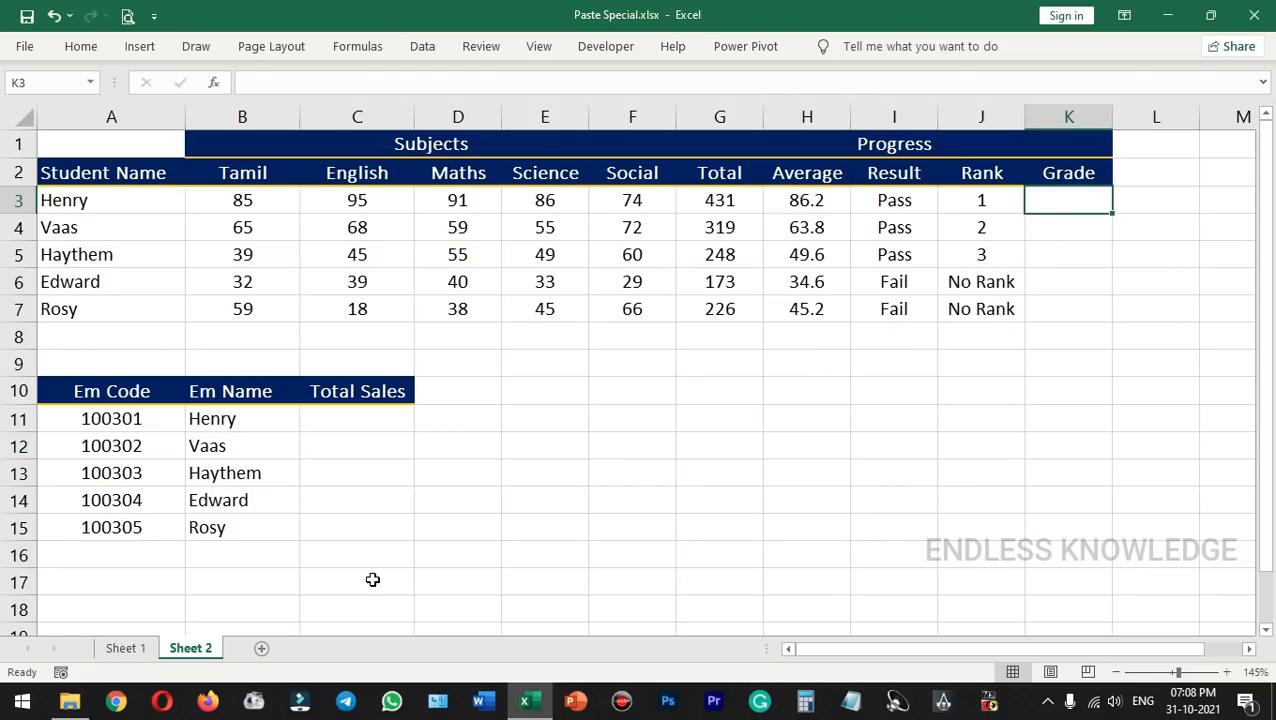
- Check the Grade formulas in L3 and L4 on Sheet 1 and copy cell L3
click(127, 645)
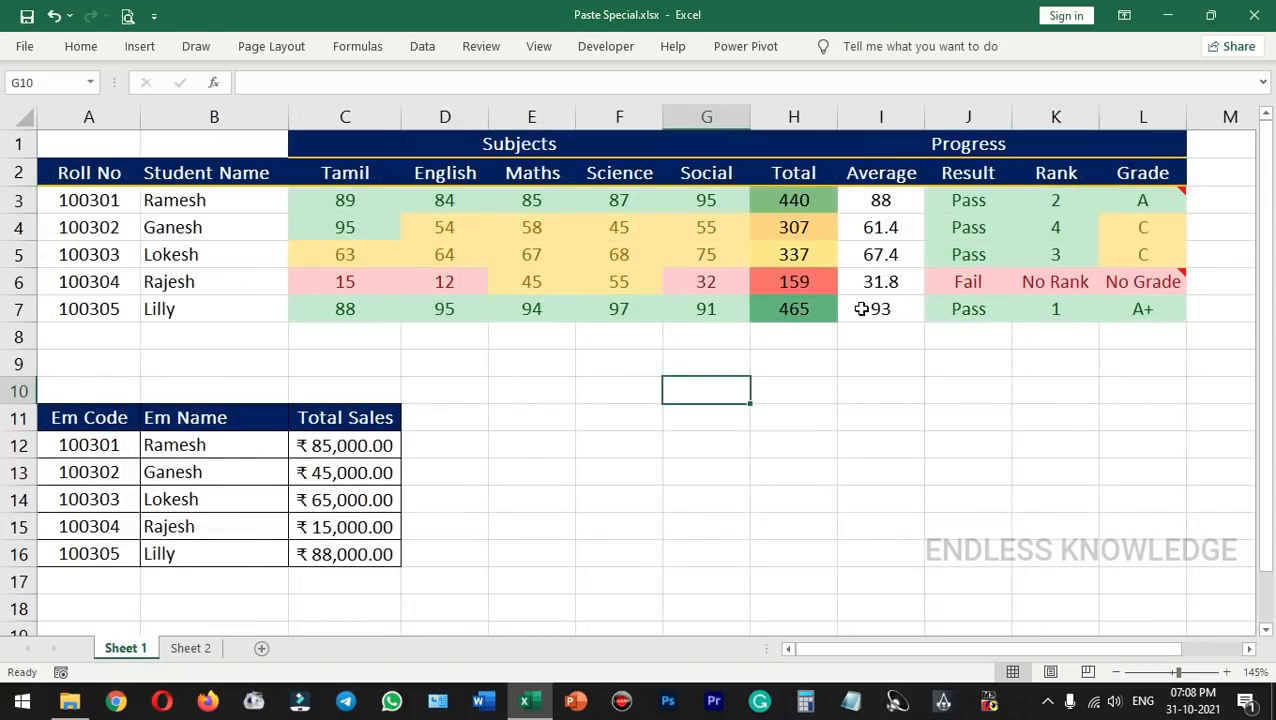
click(1127, 206)
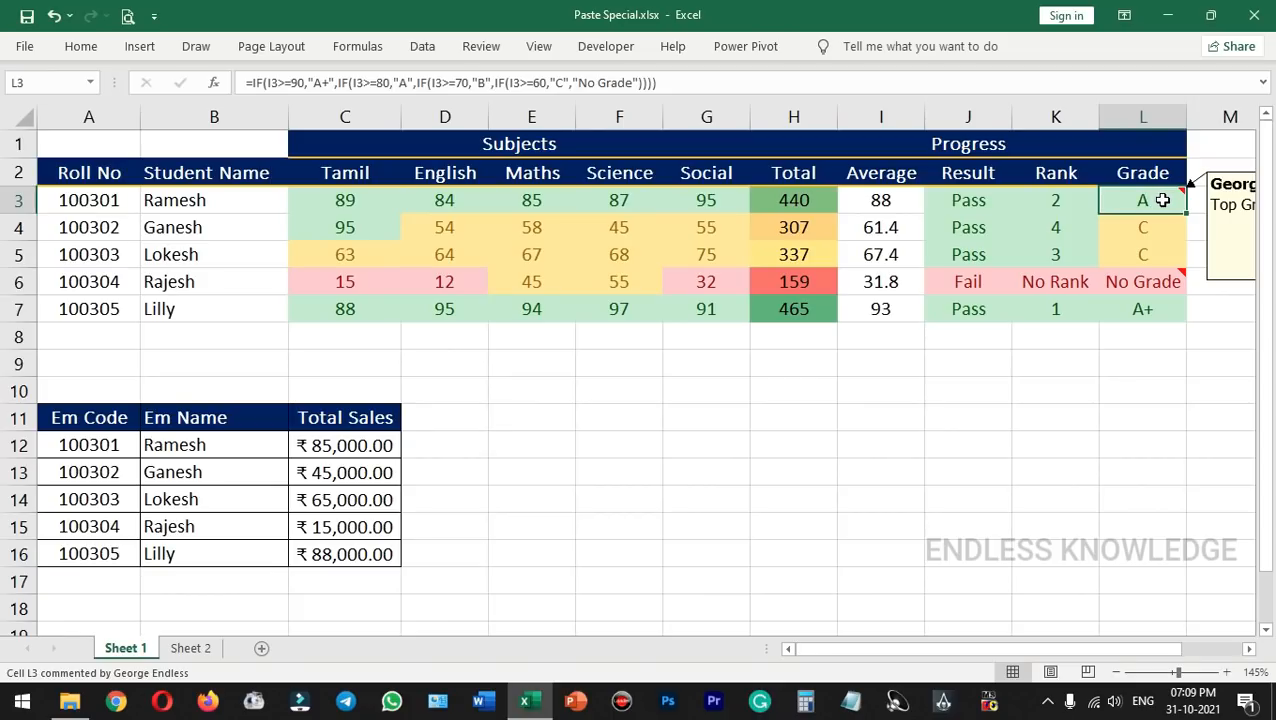
click(1148, 229)
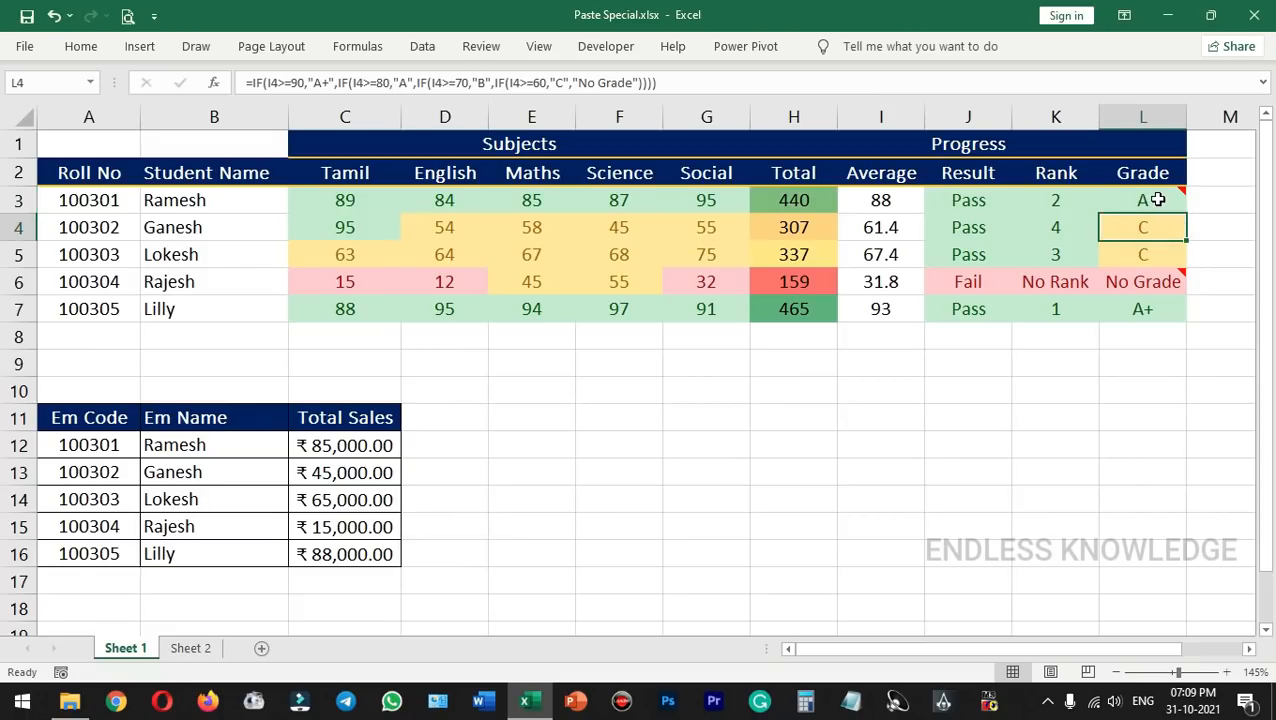
click(1157, 199)
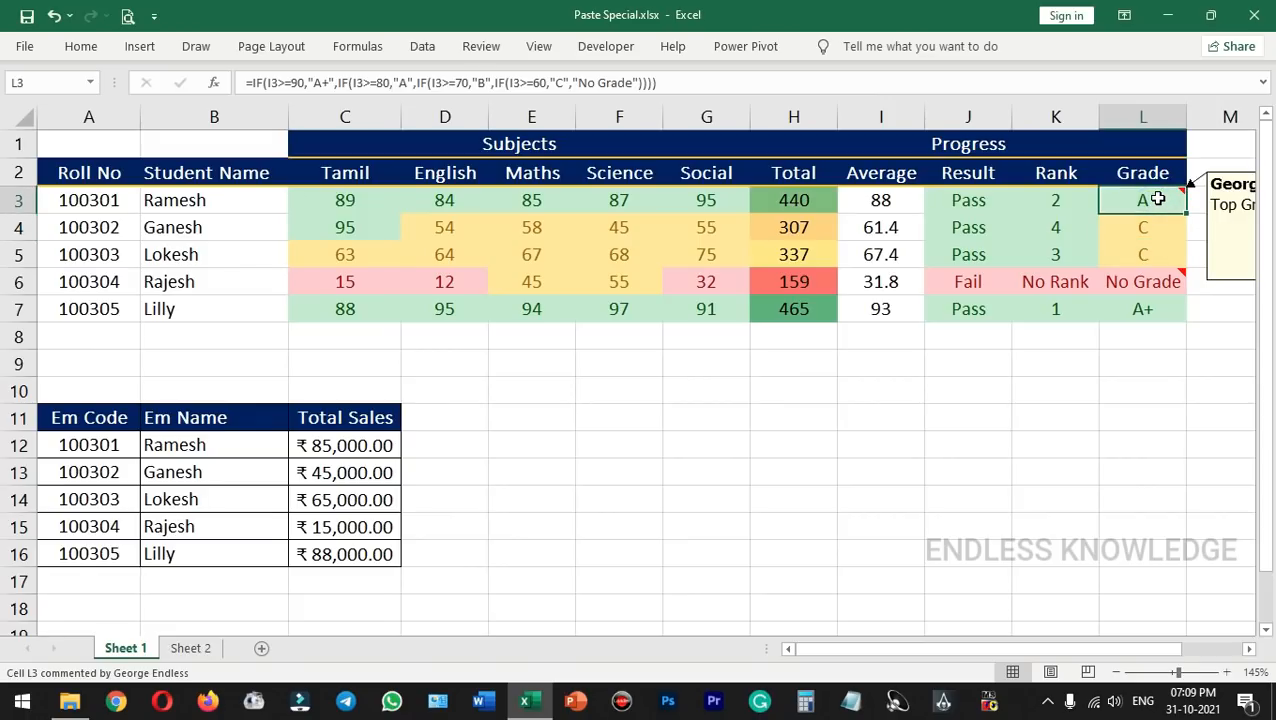
key(ctrl+c)
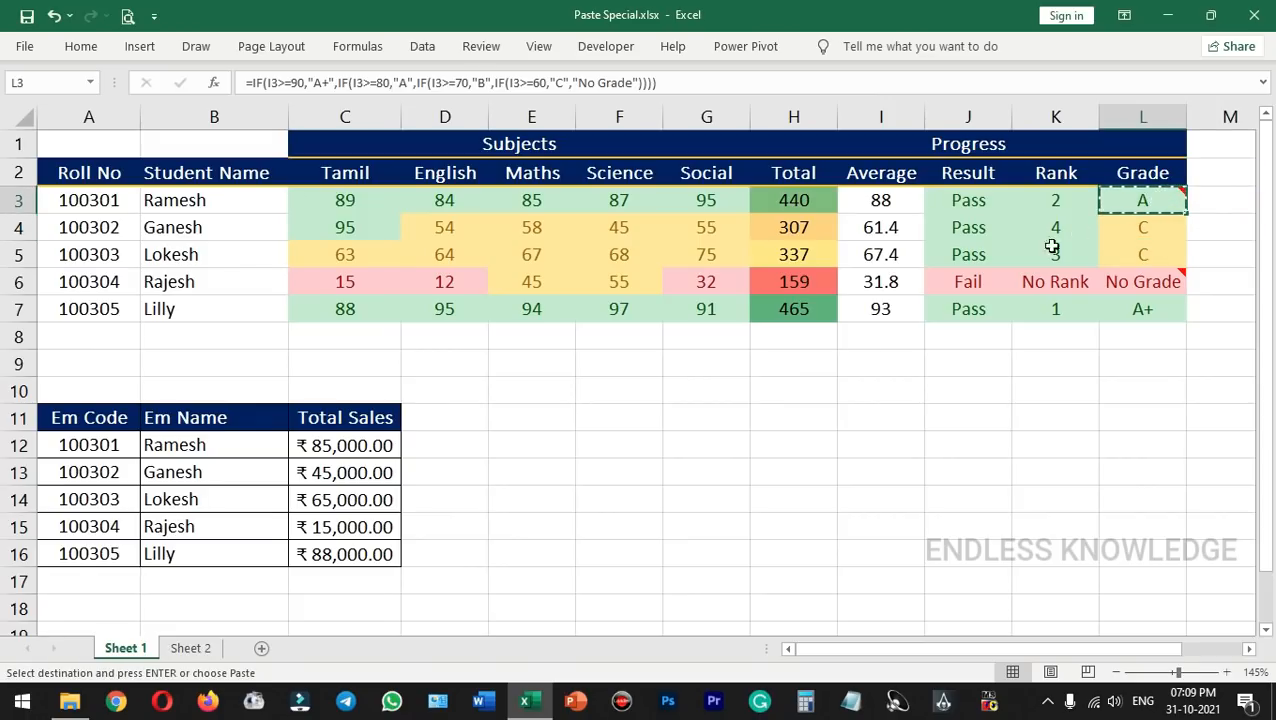
- Paste only the formula of the copied grade cell into K3 on Sheet 2 using Paste Special with Formulas
click(190, 647)
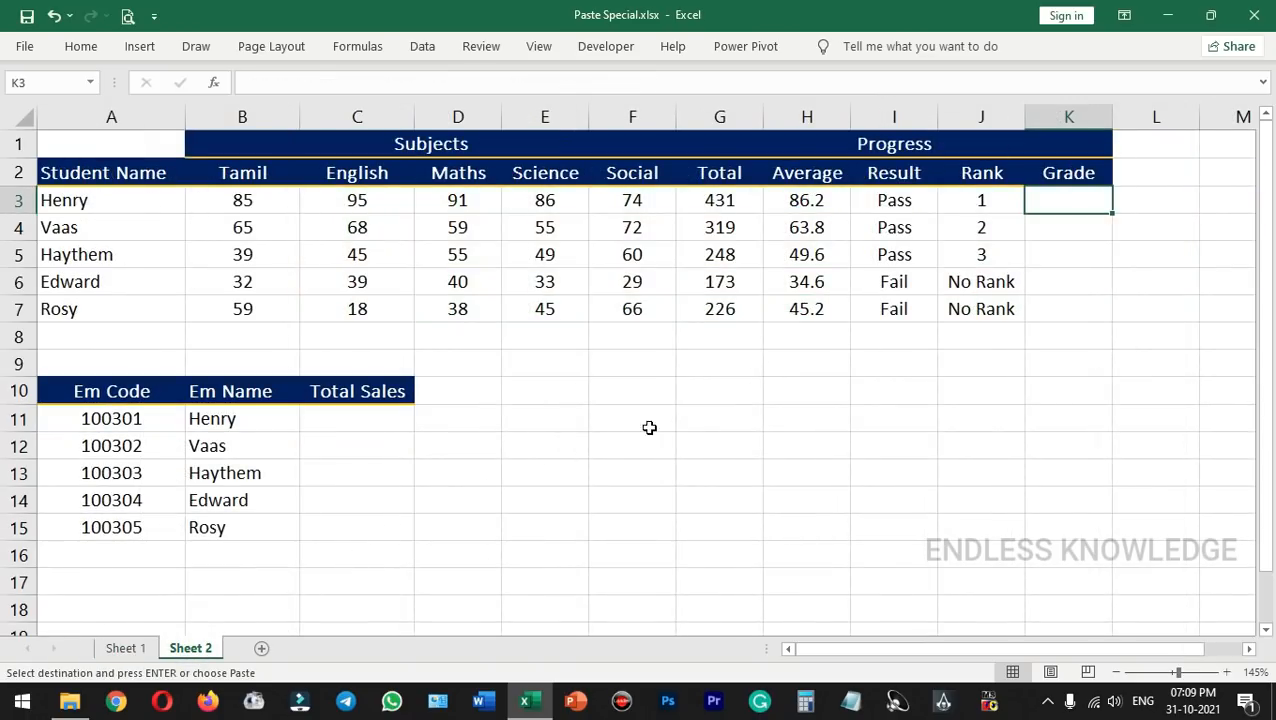
click(1060, 200)
key(ctrl+alt+v)
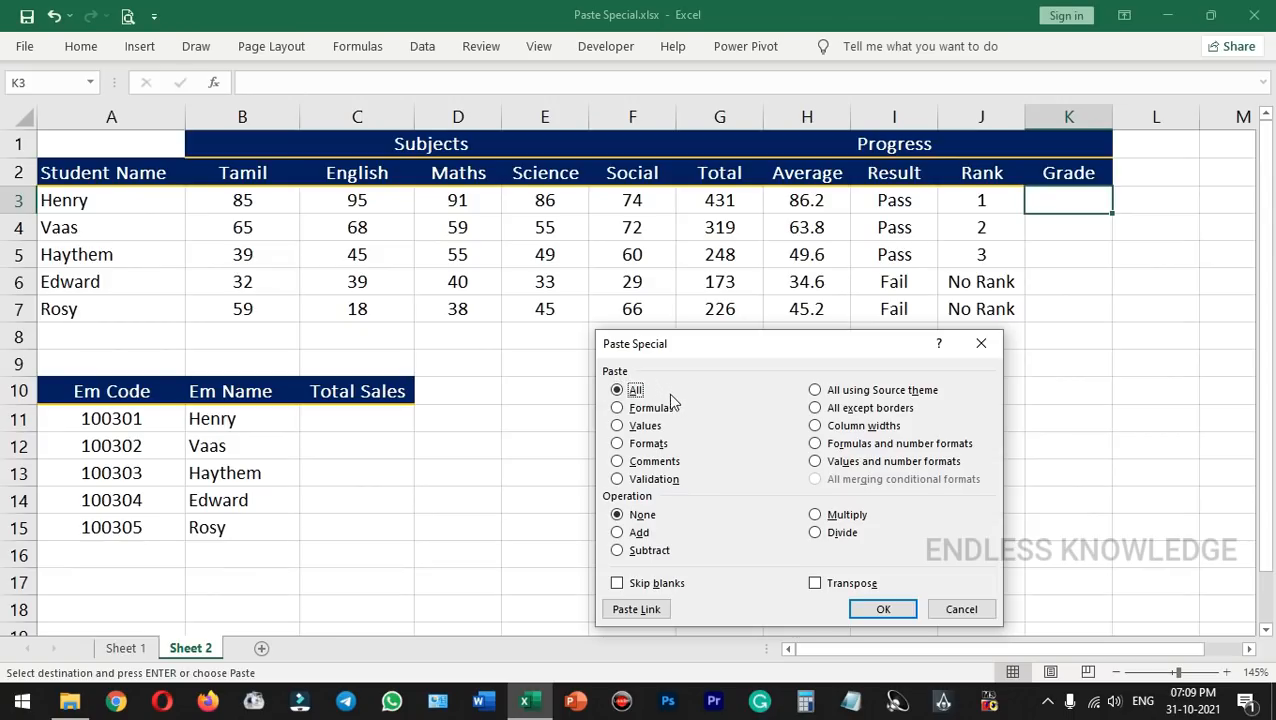
click(630, 408)
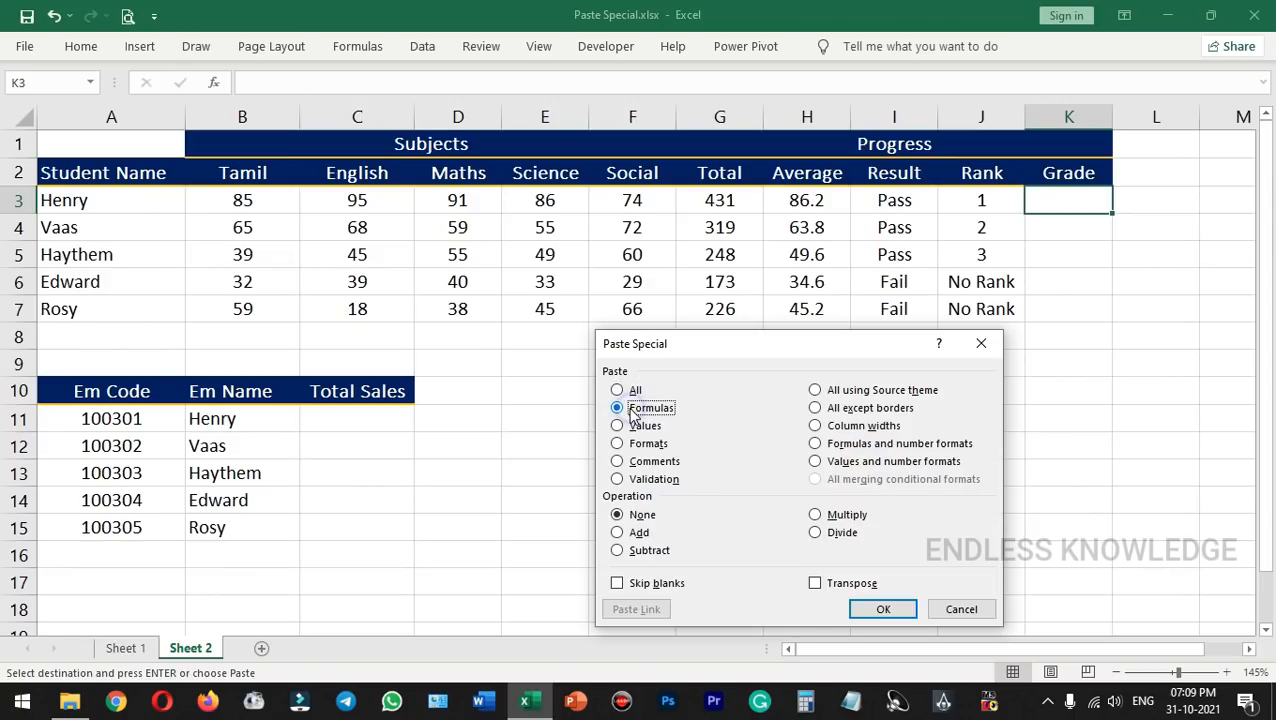
click(883, 609)
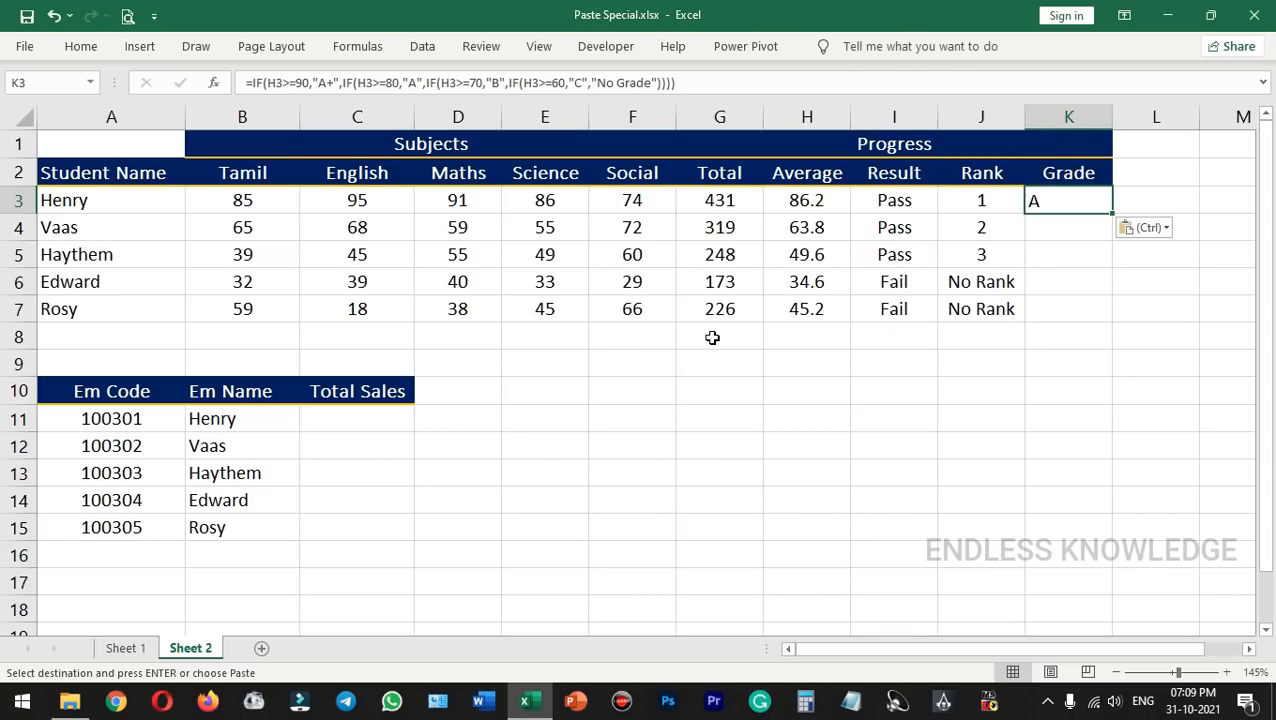
- Compare with the source grade cell on Sheet 1, and fill the Grade formula from K3 down to K7 on Sheet 2
click(118, 648)
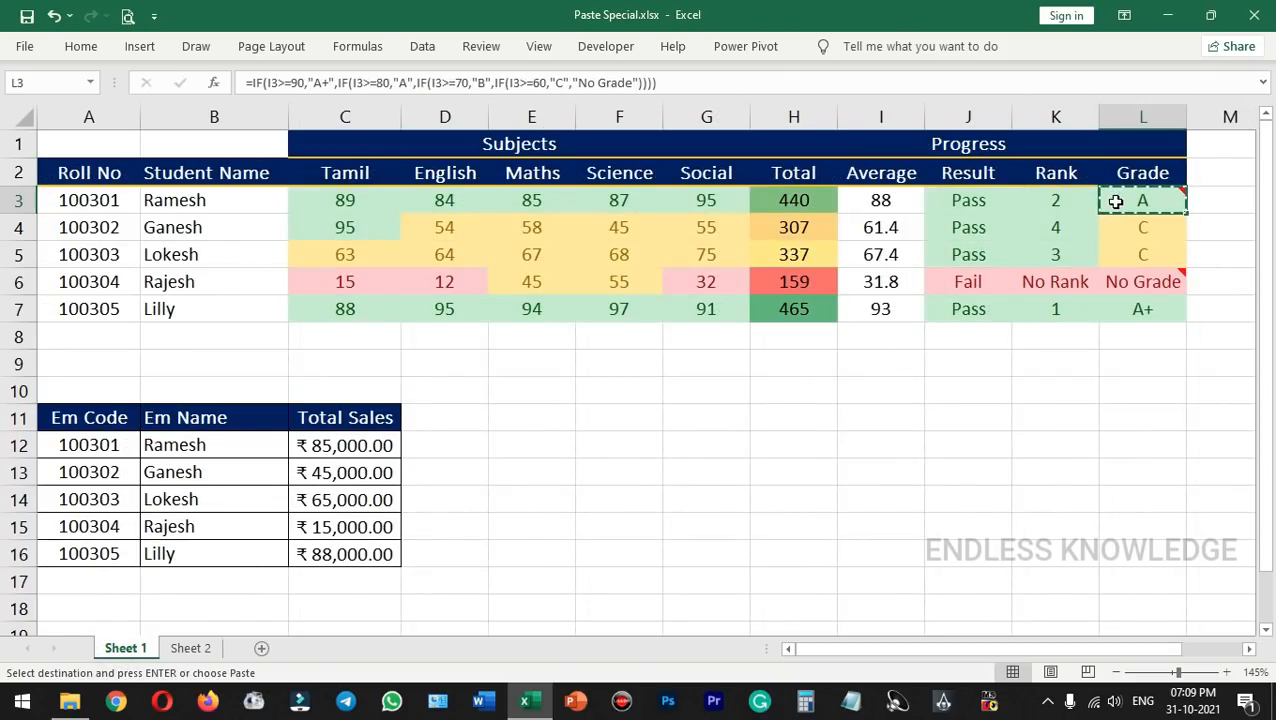
click(203, 648)
key(ctrl+v)
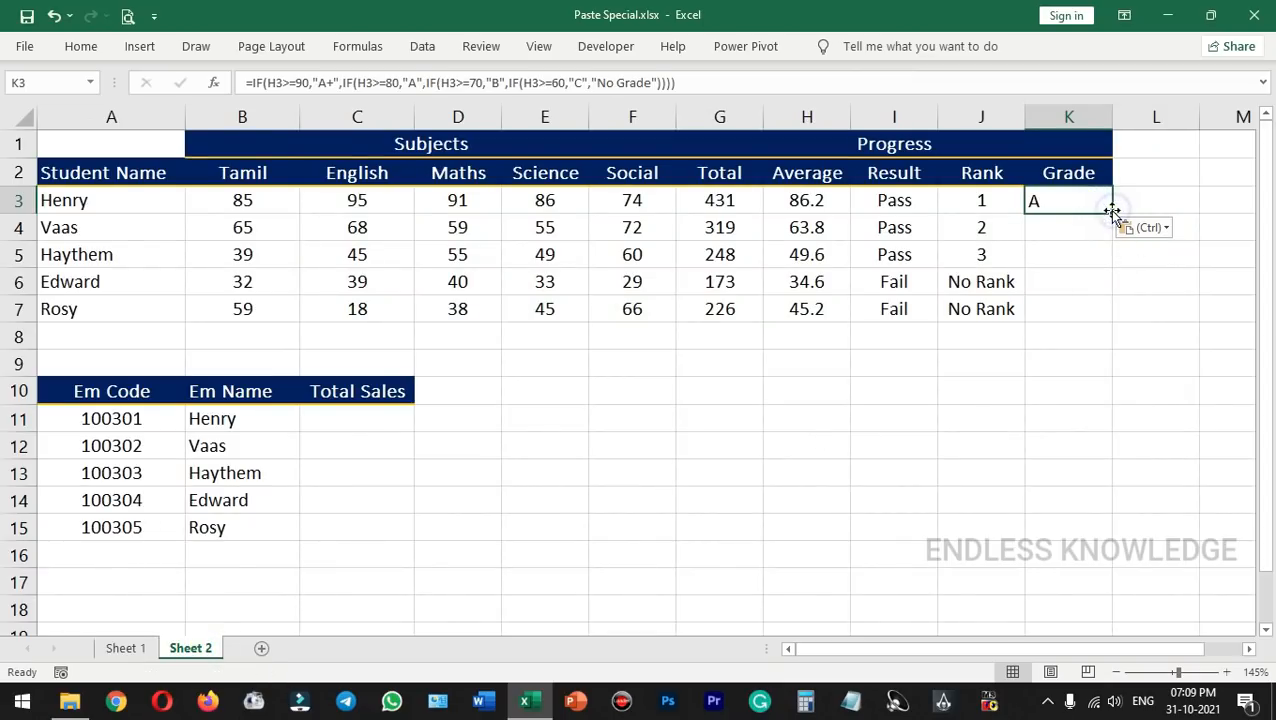
drag(1113, 213, 1093, 312)
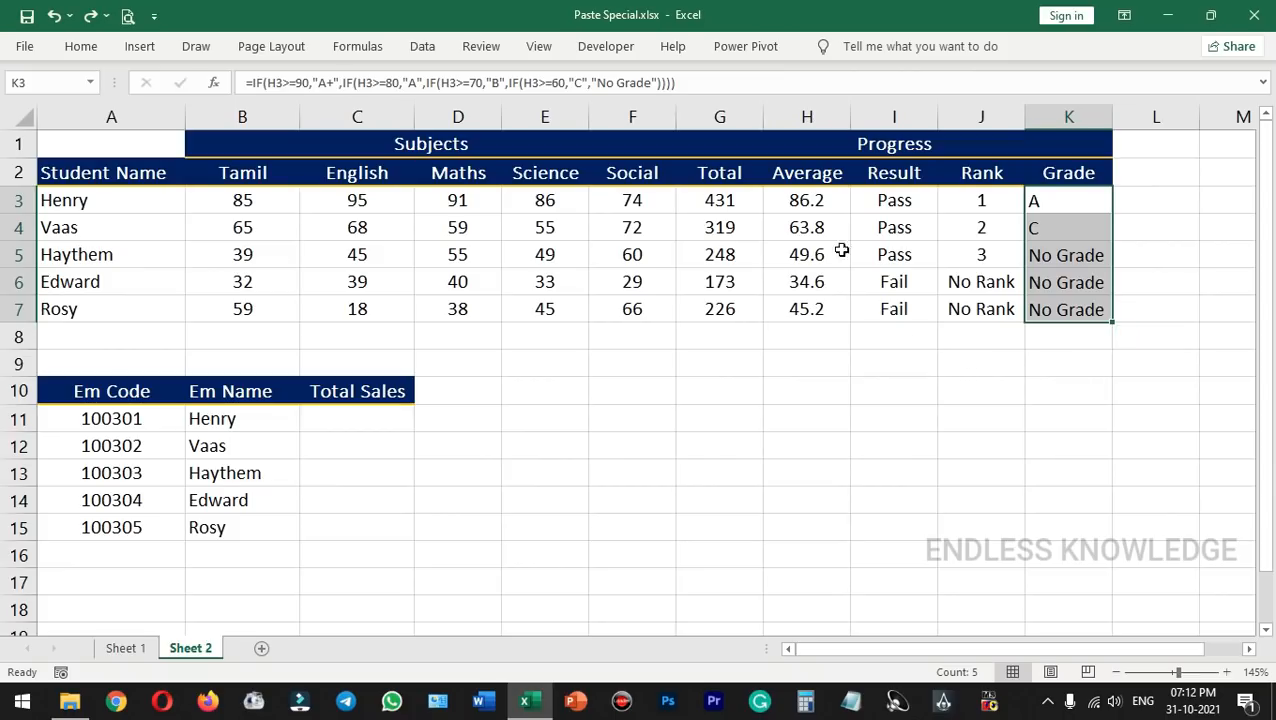
- Clear the Average values in H3:H7 on Sheet 2
drag(826, 200, 820, 300)
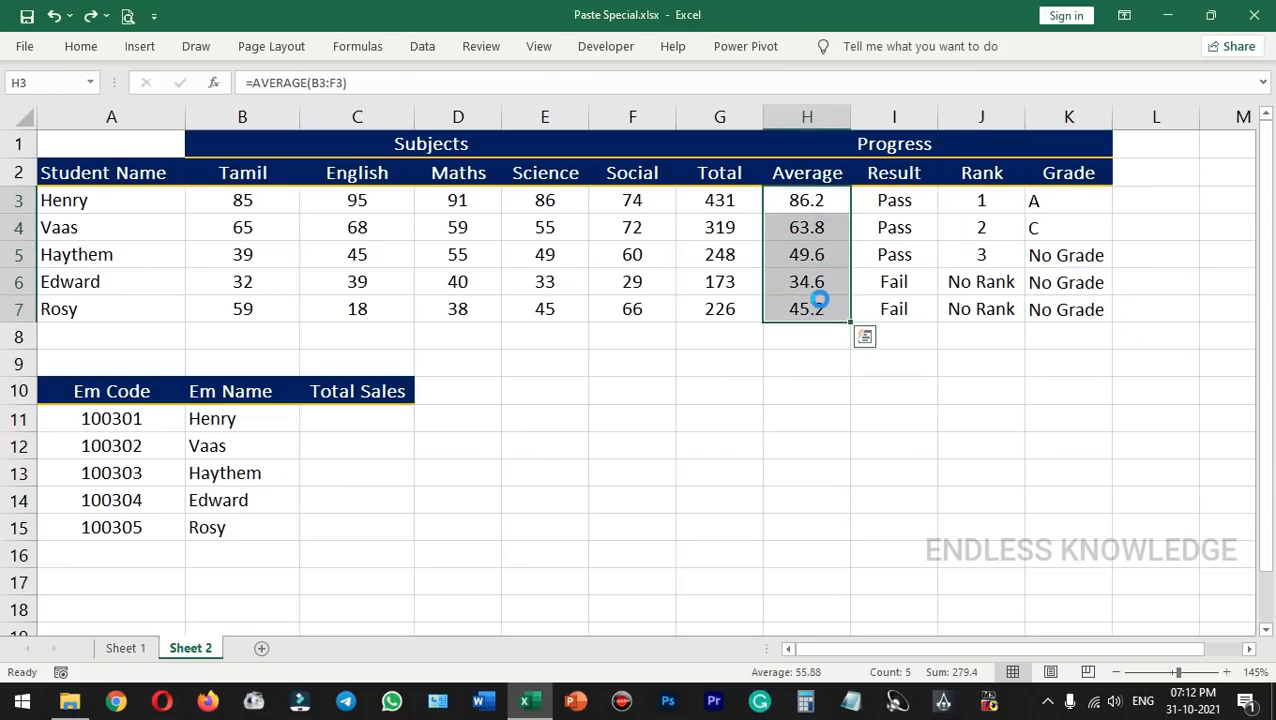
key(Delete)
- Format the Average values in I3:I7 on Sheet 1 as percentages
click(125, 648)
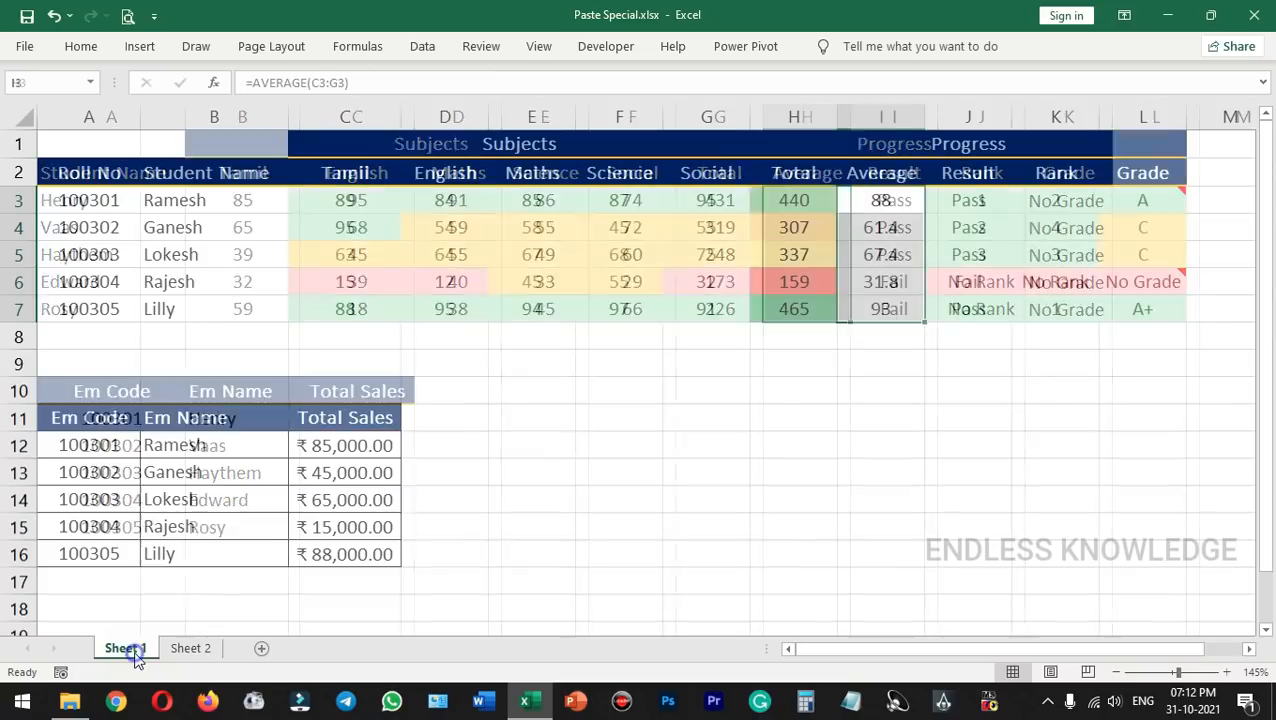
drag(884, 200, 873, 308)
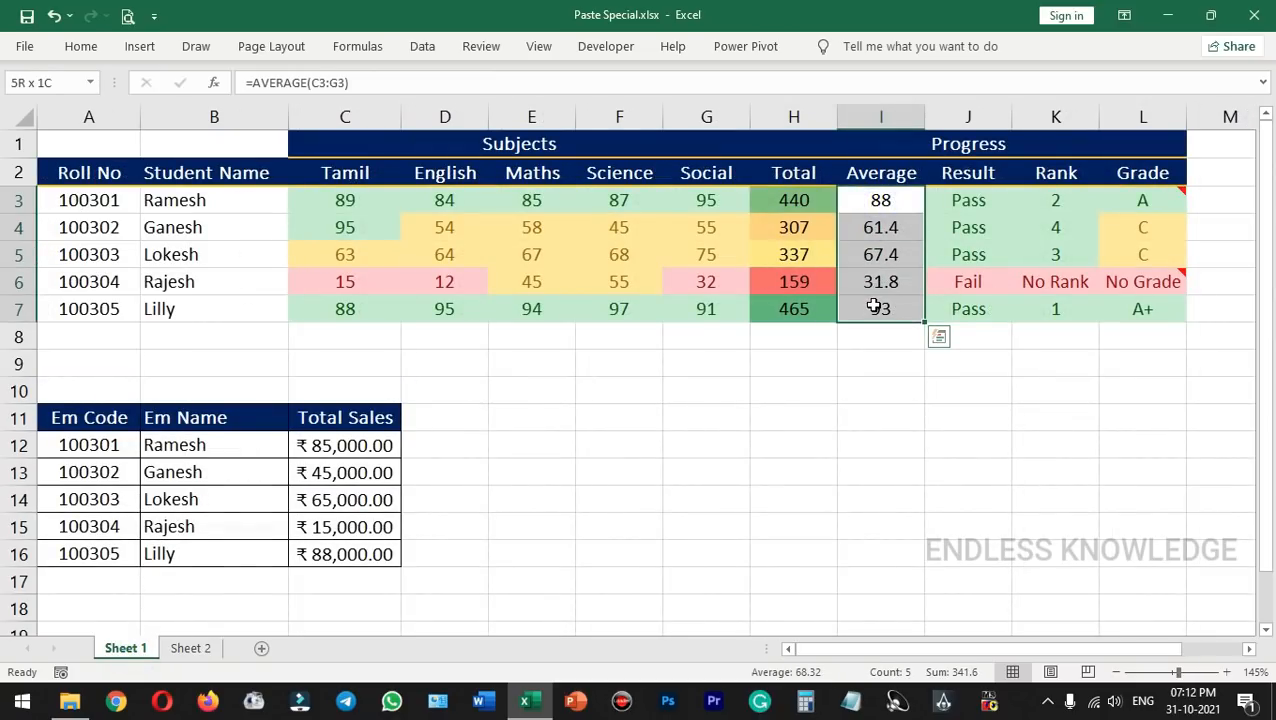
click(81, 46)
click(627, 113)
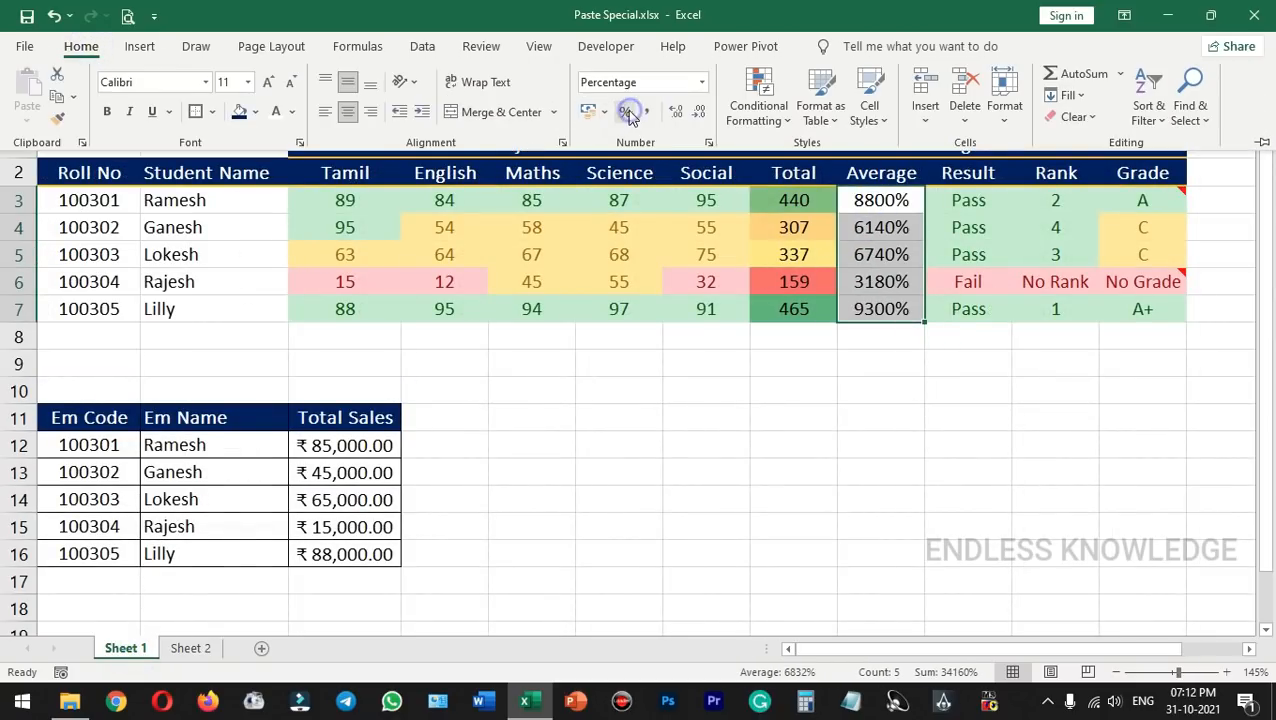
- Check the Average formula in I3 on Sheet 1, copy that cell, and switch to Sheet 2
click(904, 200)
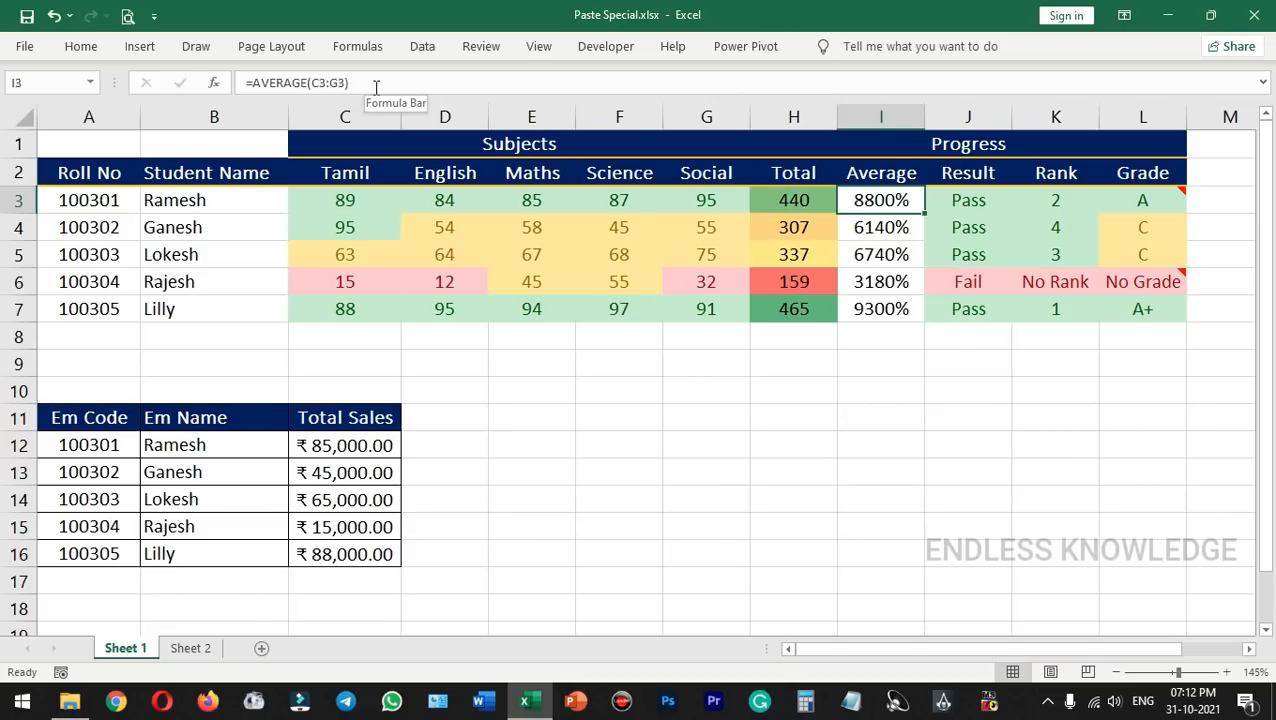
click(900, 228)
click(901, 201)
key(ctrl+c)
click(193, 648)
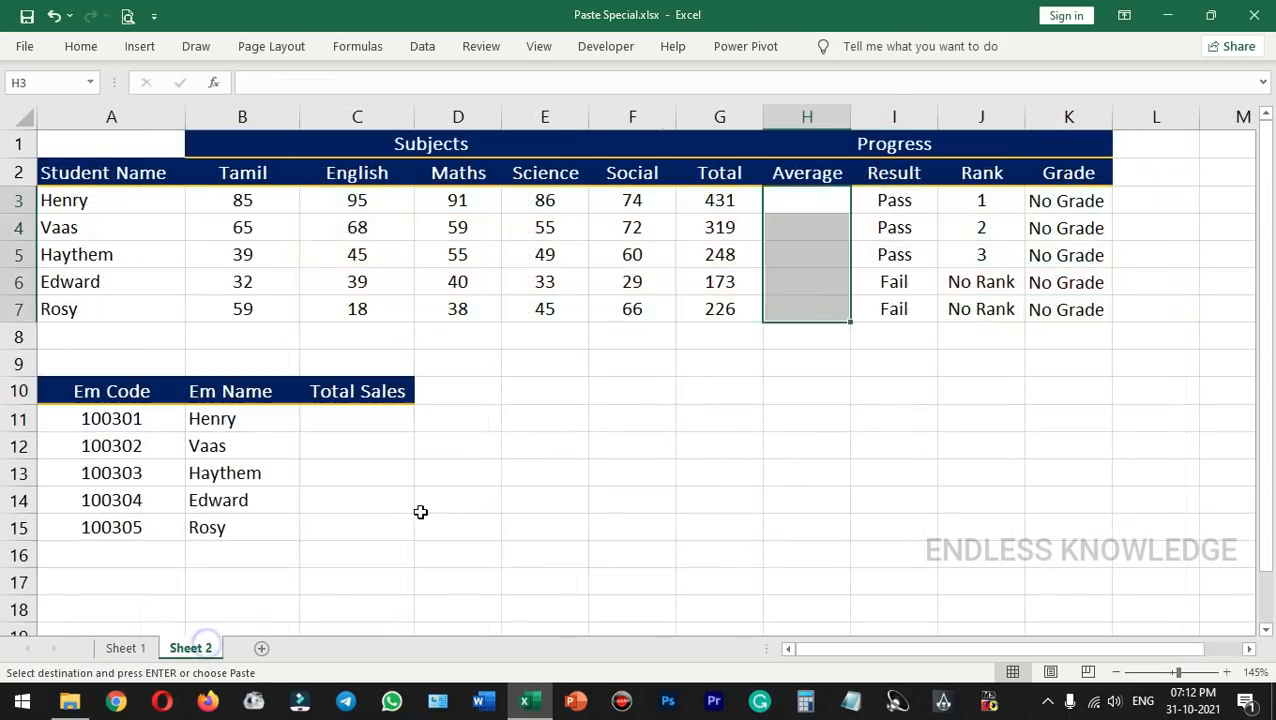
- Paste the copied average into H3 using Paste Special with Formulas and number formats, and fill it down to H7
click(830, 200)
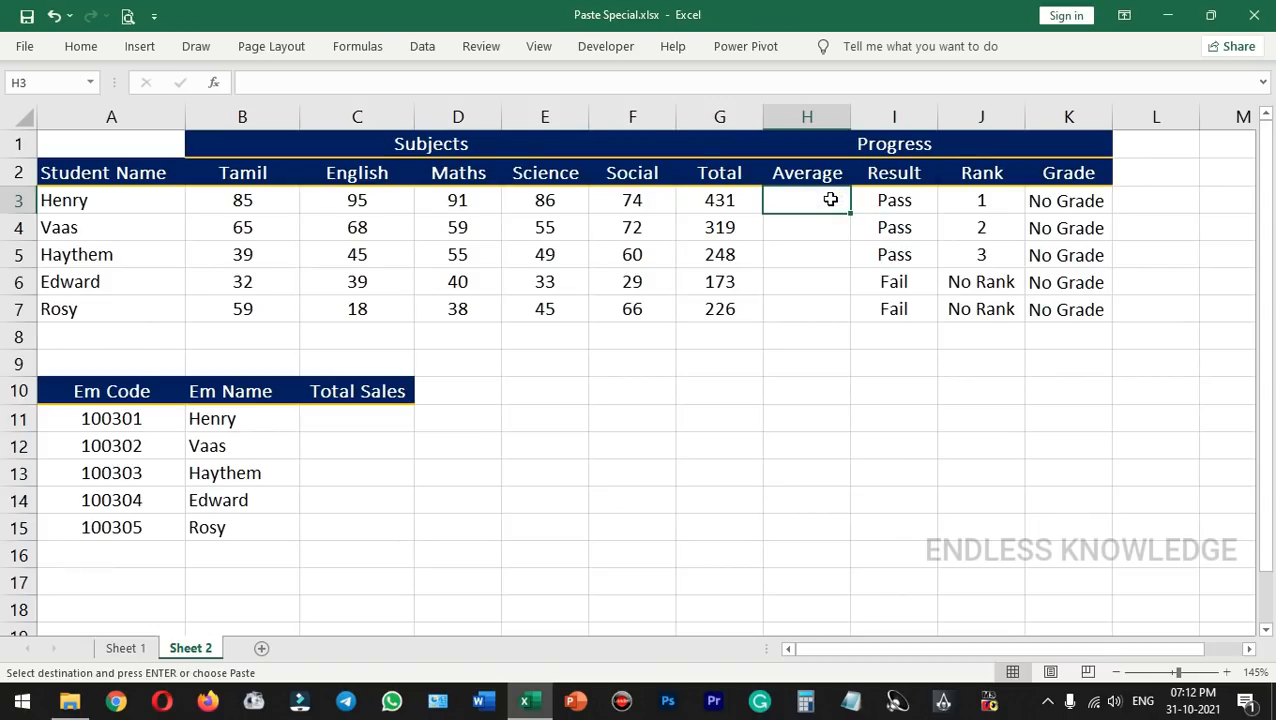
key(ctrl+alt+v)
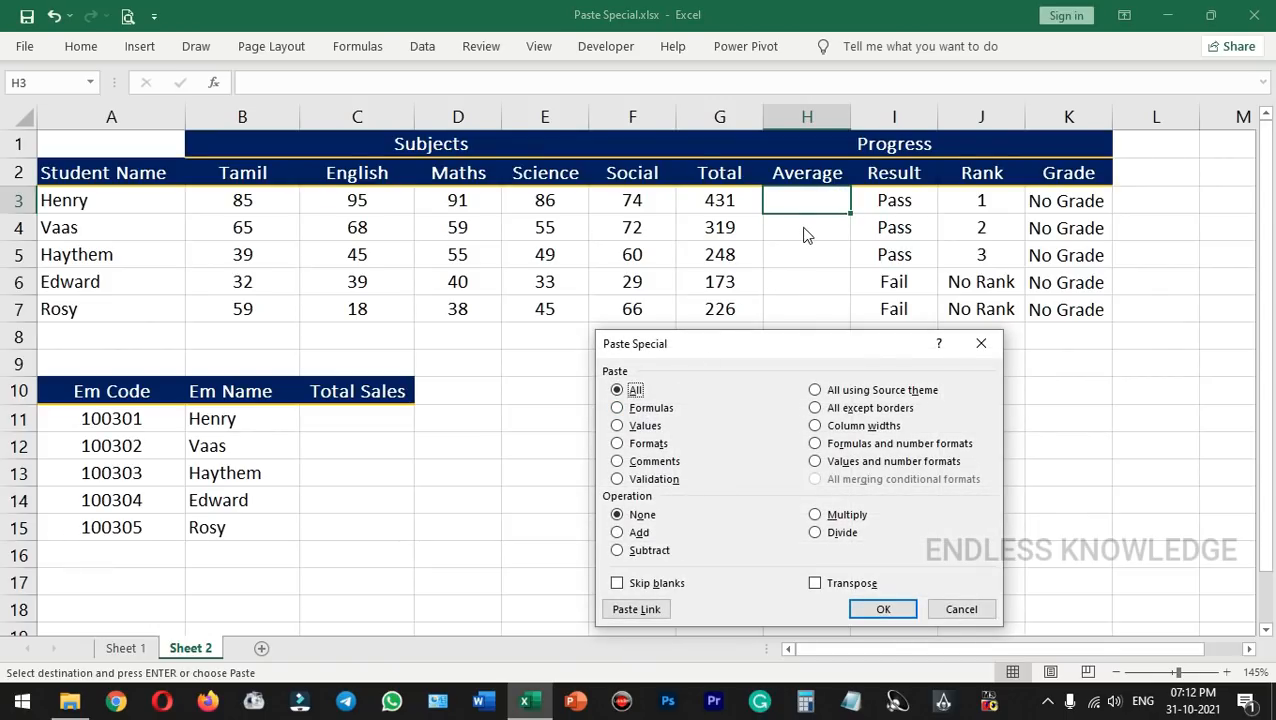
click(857, 447)
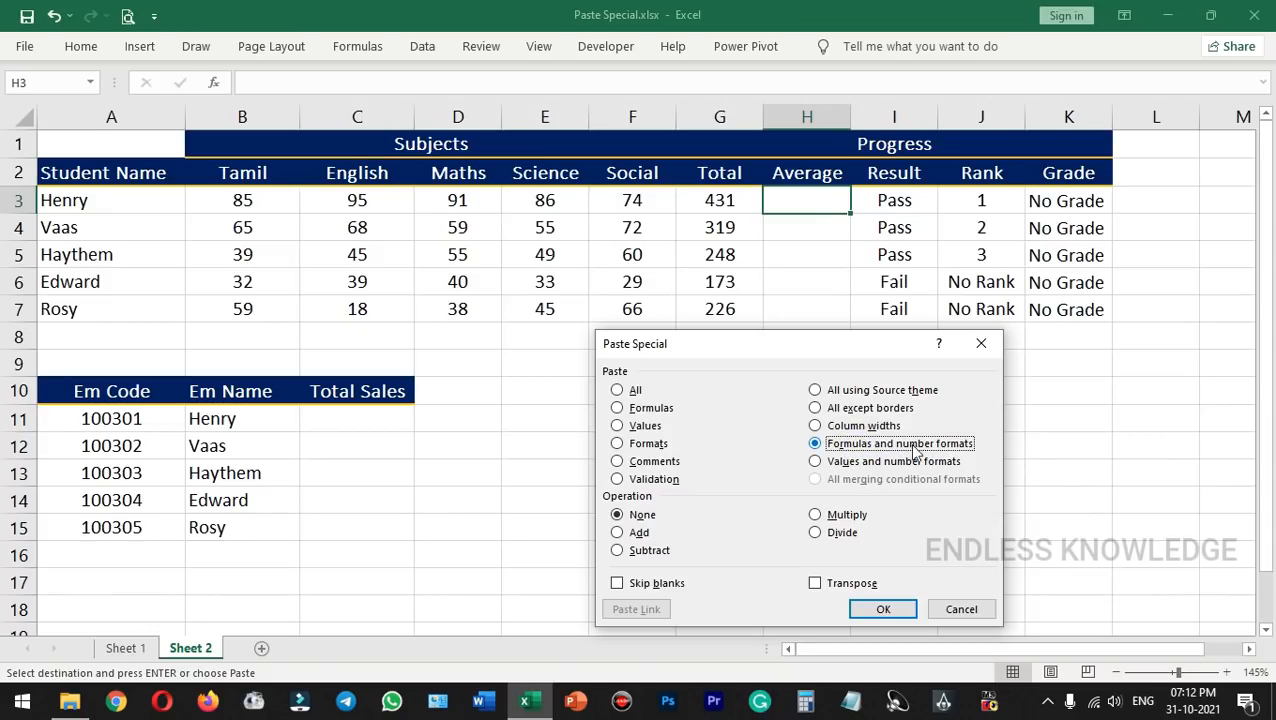
click(883, 609)
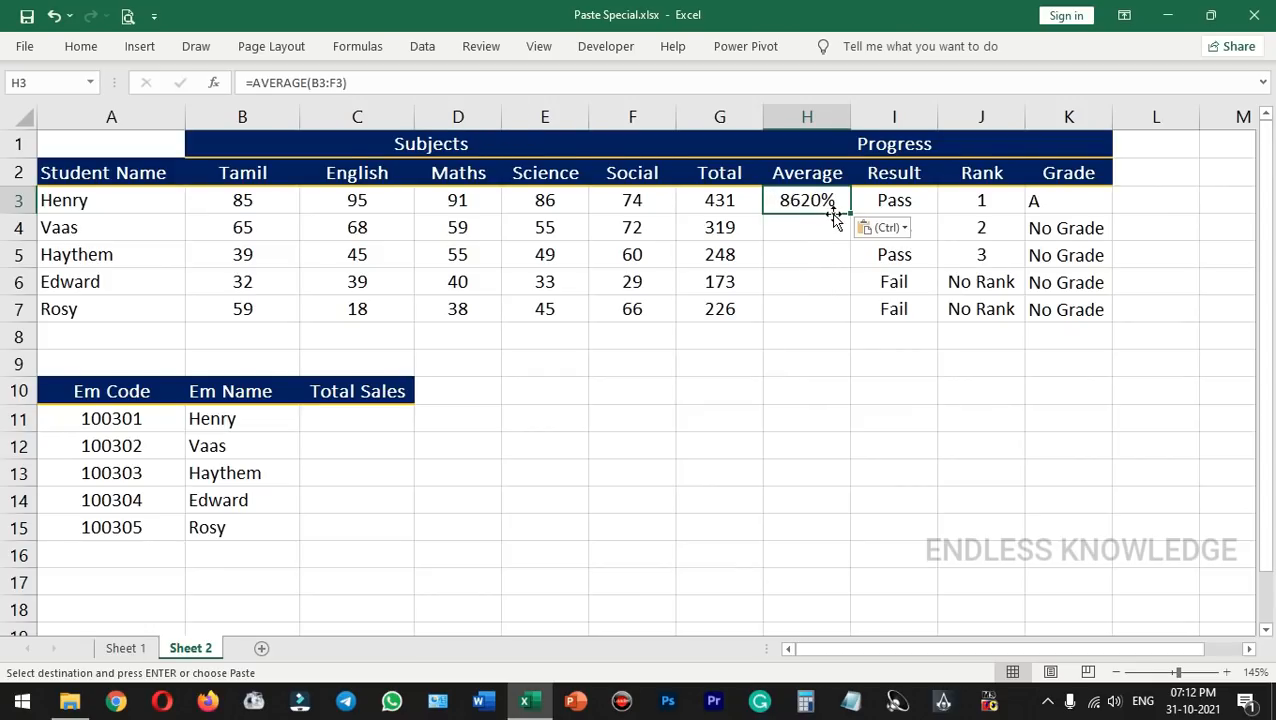
drag(849, 213, 827, 318)
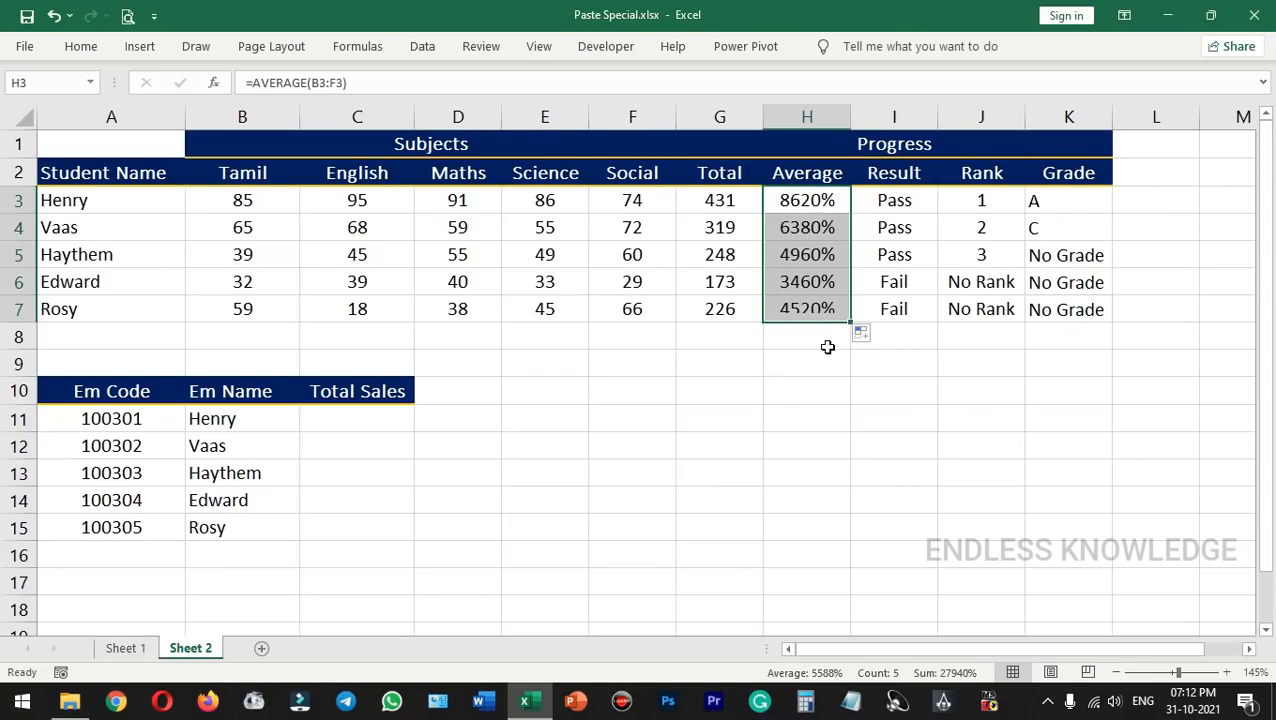
click(827, 347)
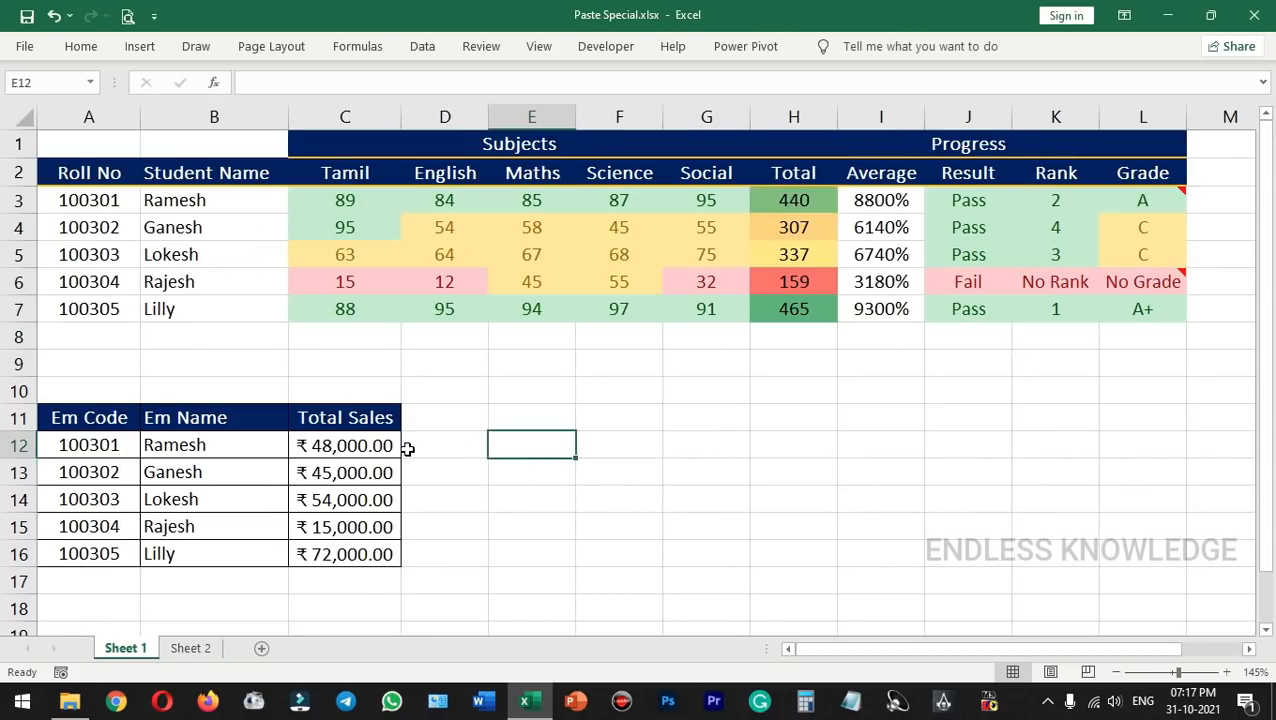
- Inspect the formula in C12 on Sheet 1 without changing it, and copy the Total Sales range C12:C16
click(199, 447)
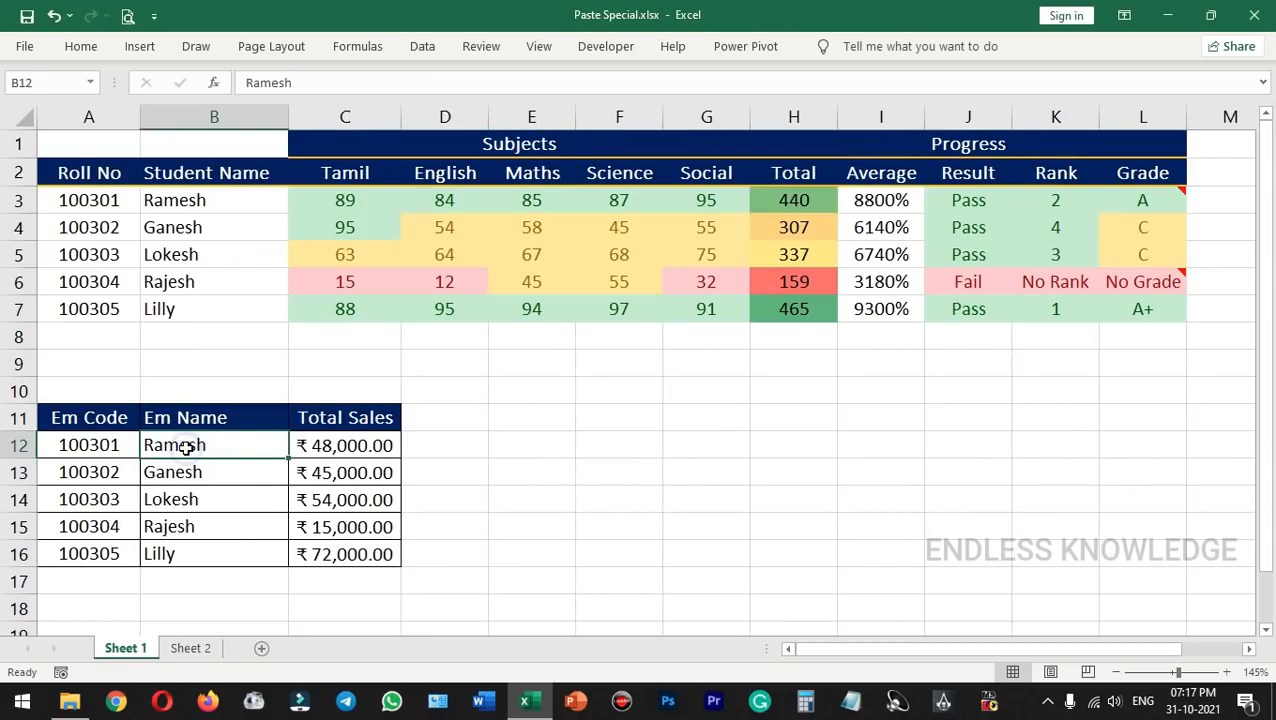
click(365, 446)
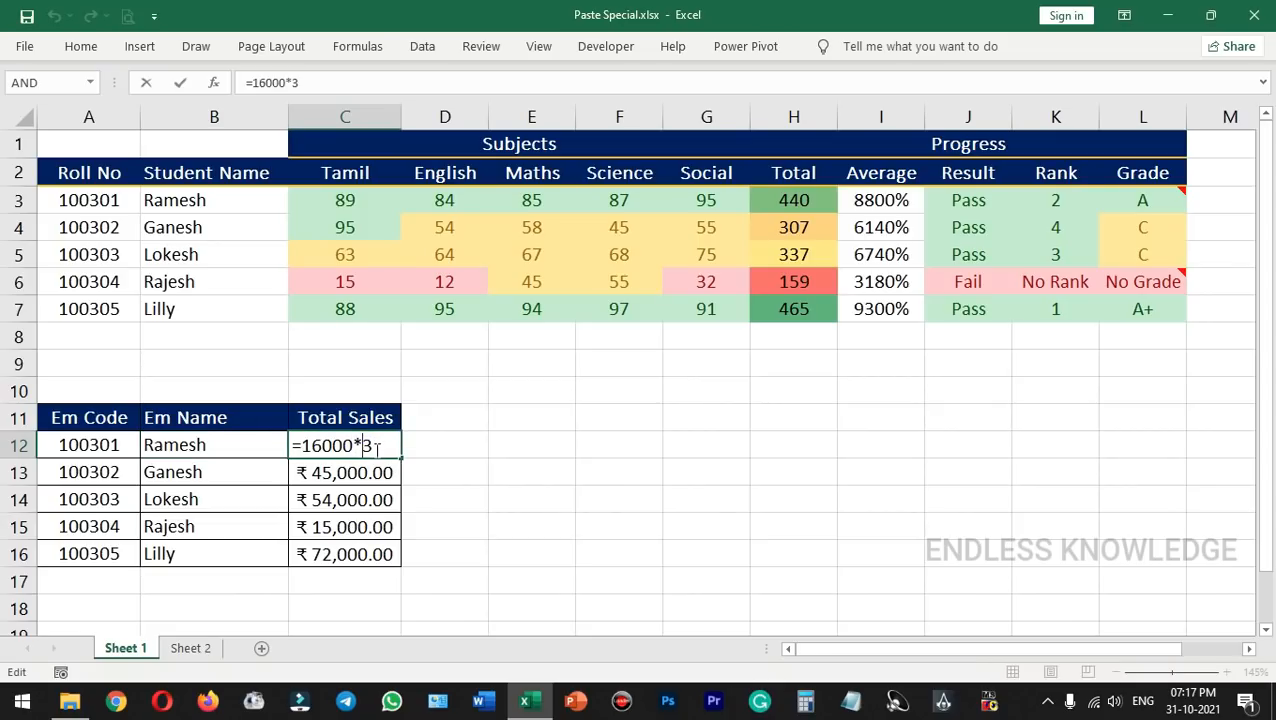
key(ctrl+Return)
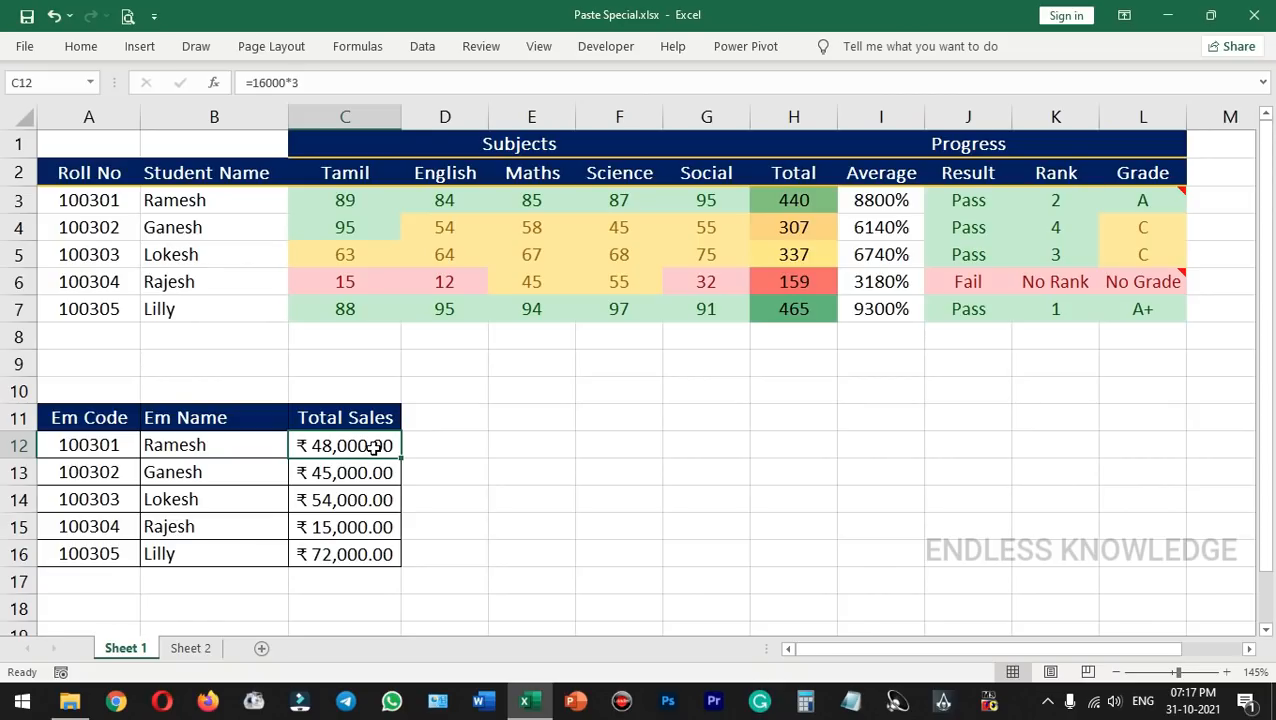
drag(371, 447, 371, 547)
key(ctrl+c)
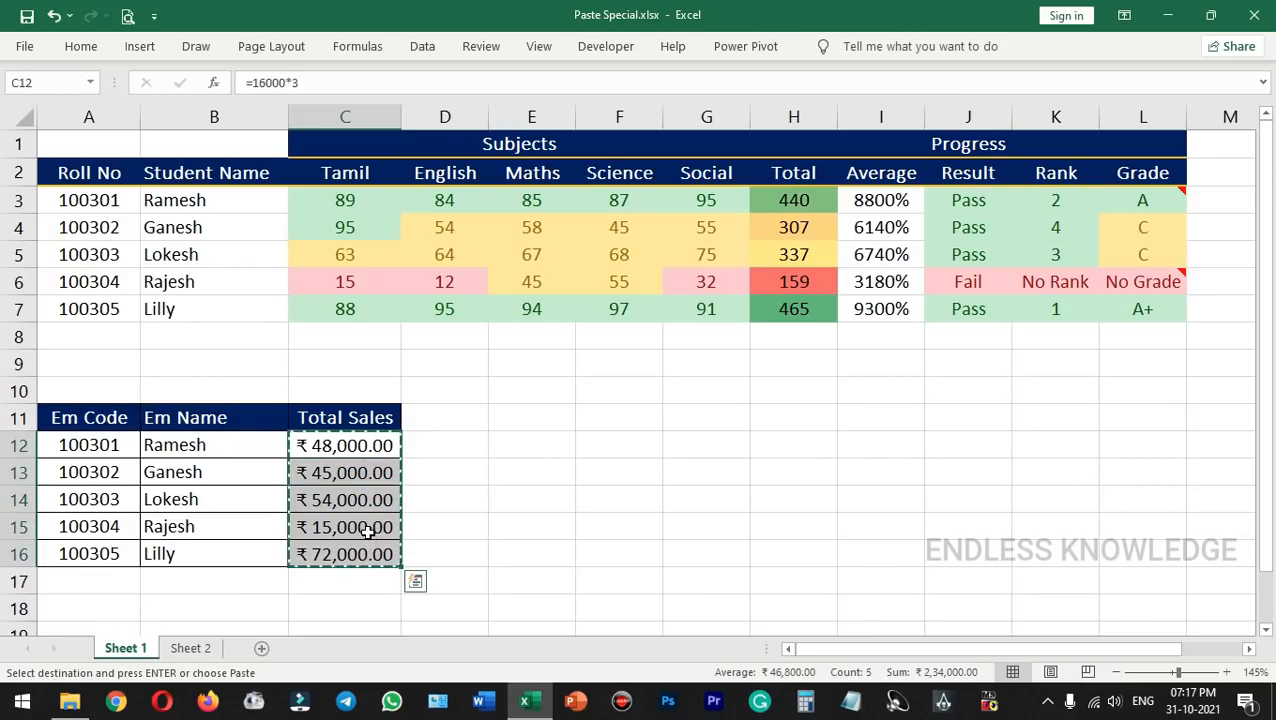
- Try pasting the copied Total Sales at C11 on Sheet 2 using Paste Special with Values, and undo the paste
click(190, 647)
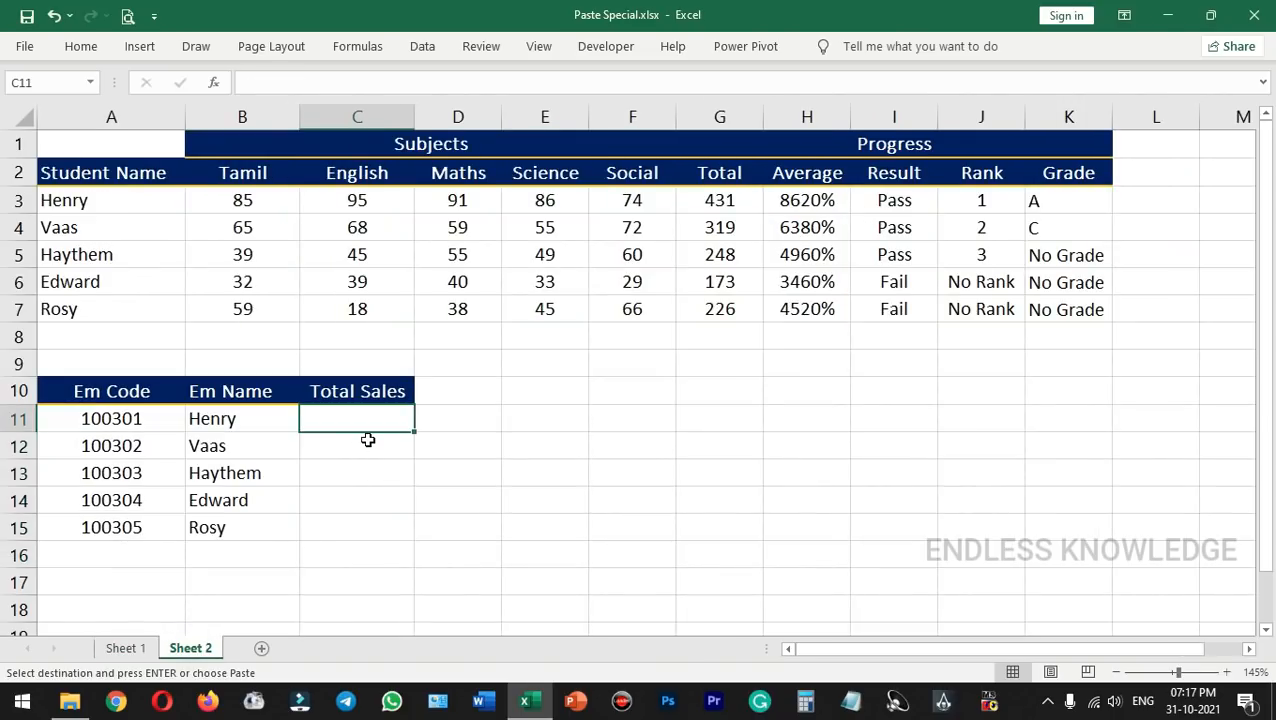
key(ctrl+alt+v)
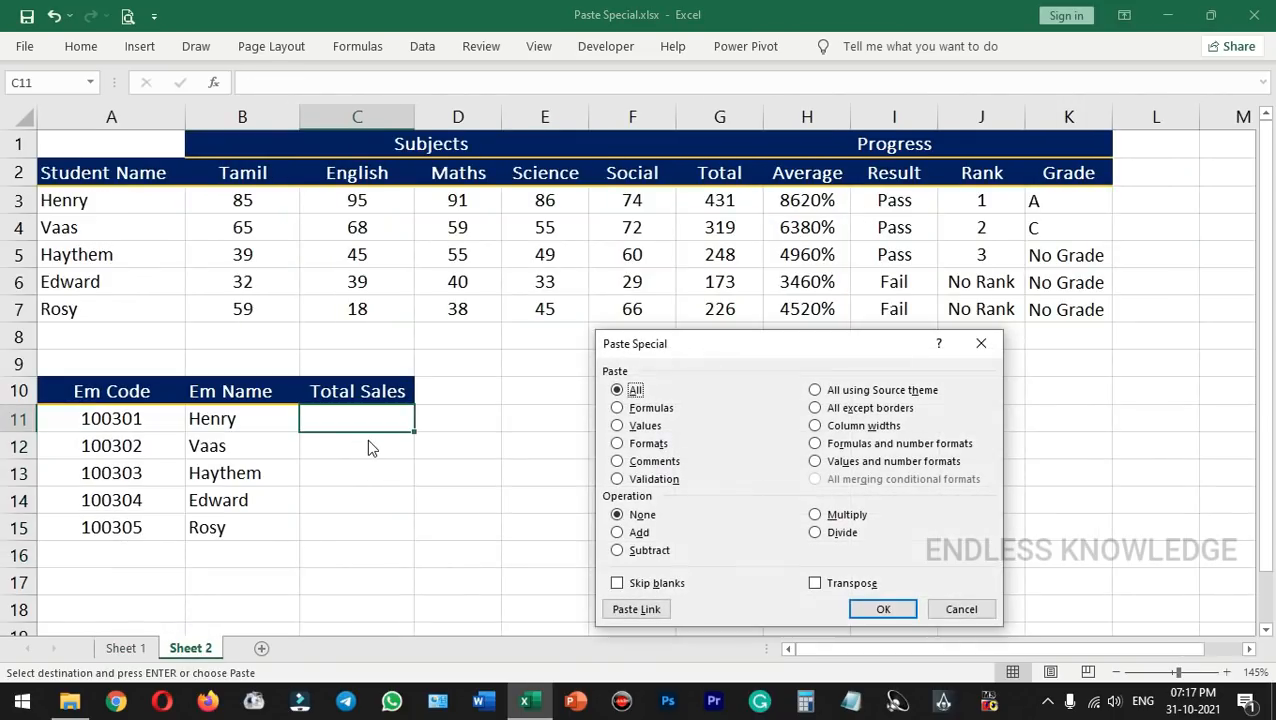
click(630, 428)
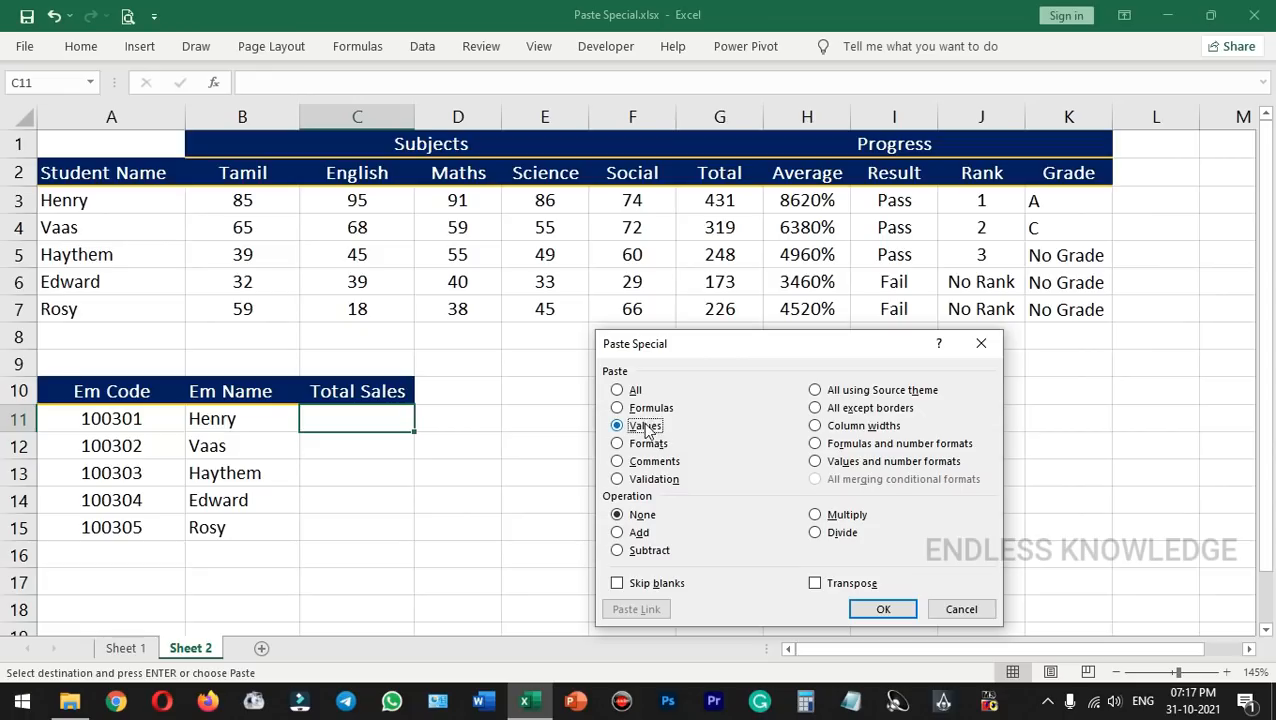
click(883, 608)
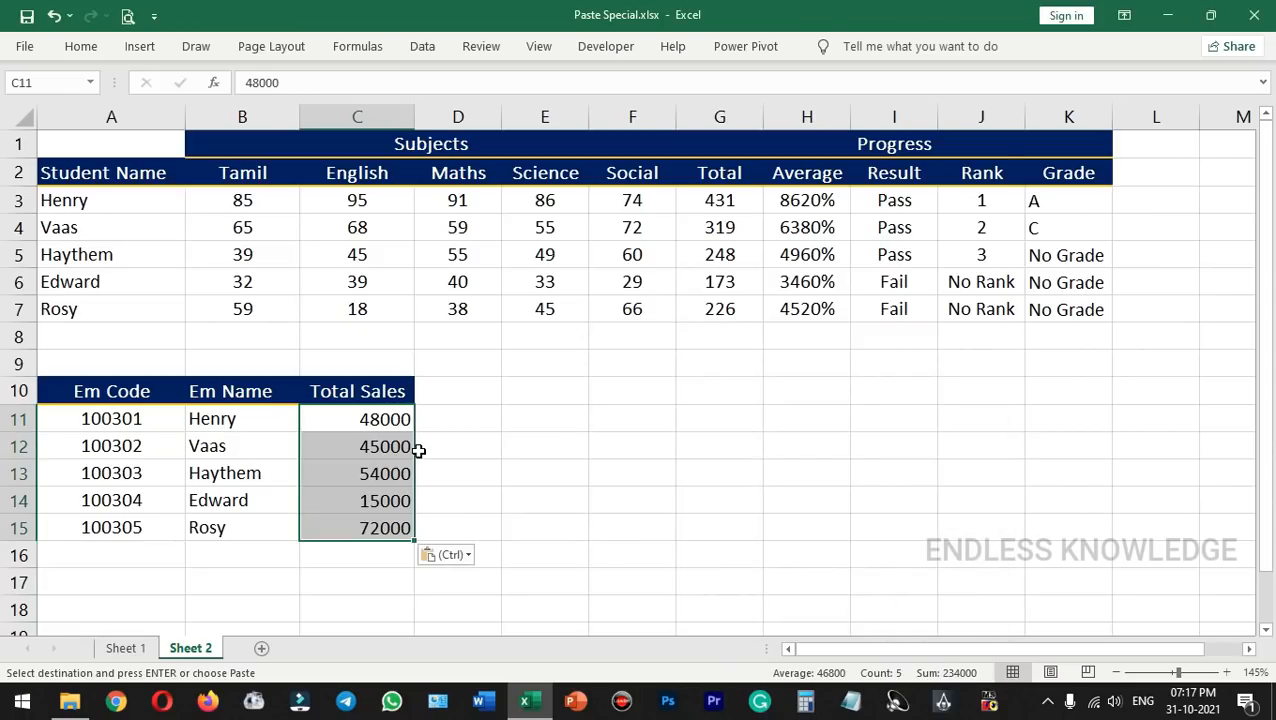
key(ctrl+z)
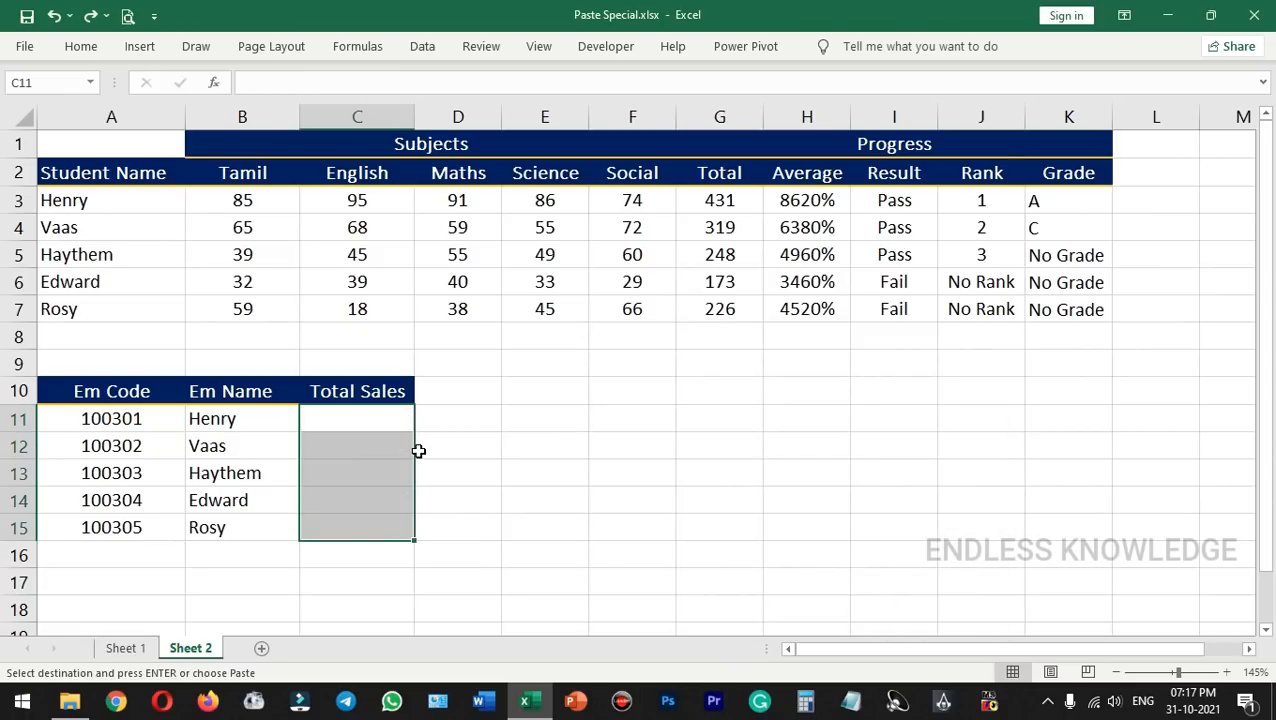
- Paste the copied Total Sales into C11:C15 on Sheet 2 using Paste Special with Values and number formats, and inspect C11's content
key(ctrl+alt+v)
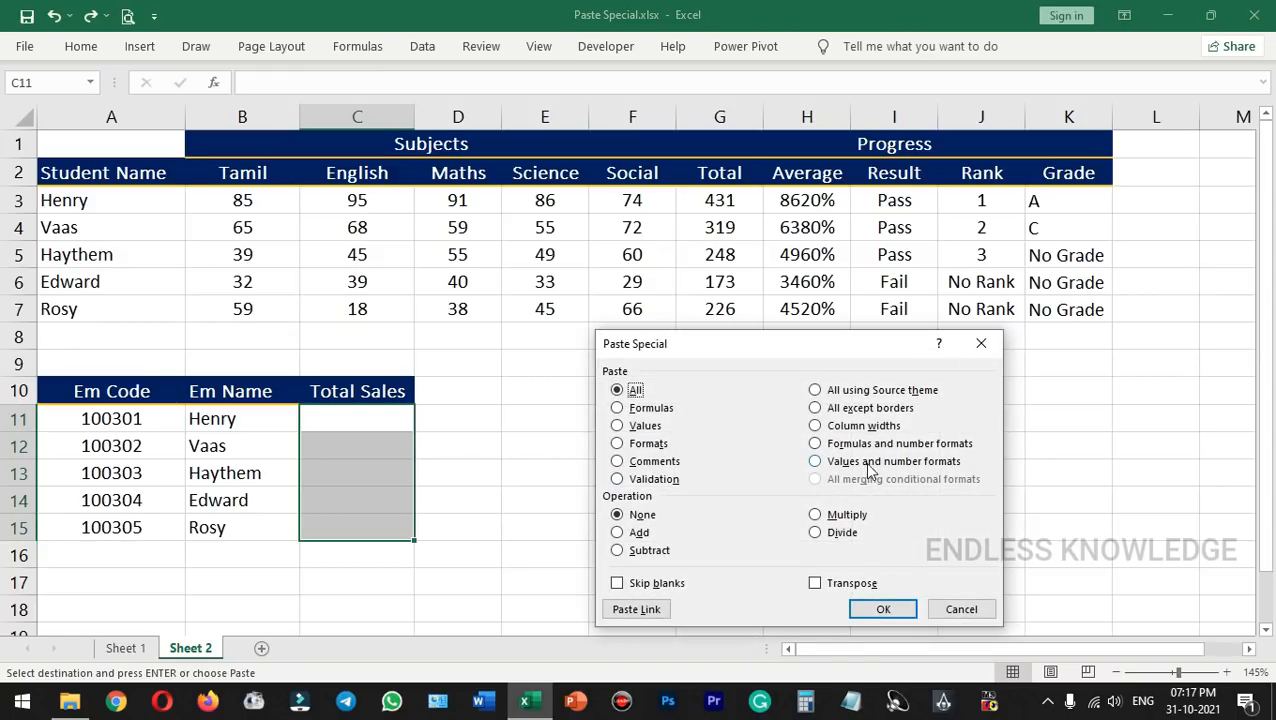
click(836, 465)
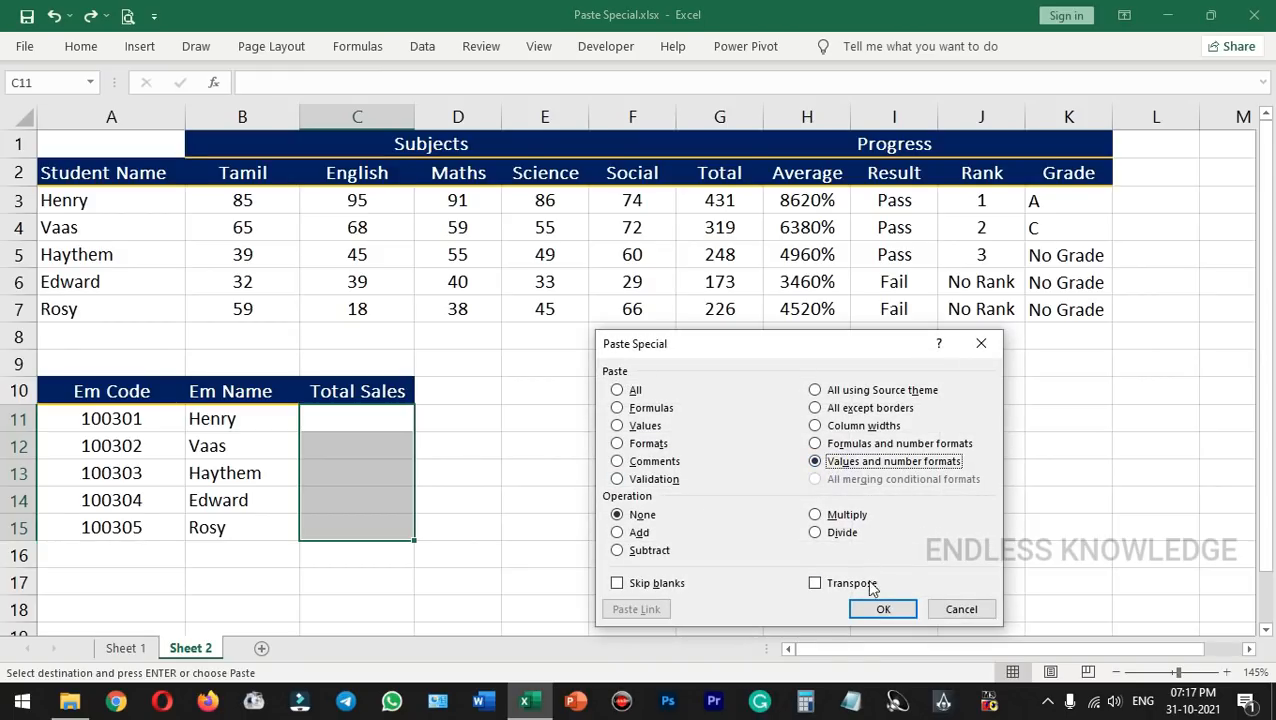
click(883, 606)
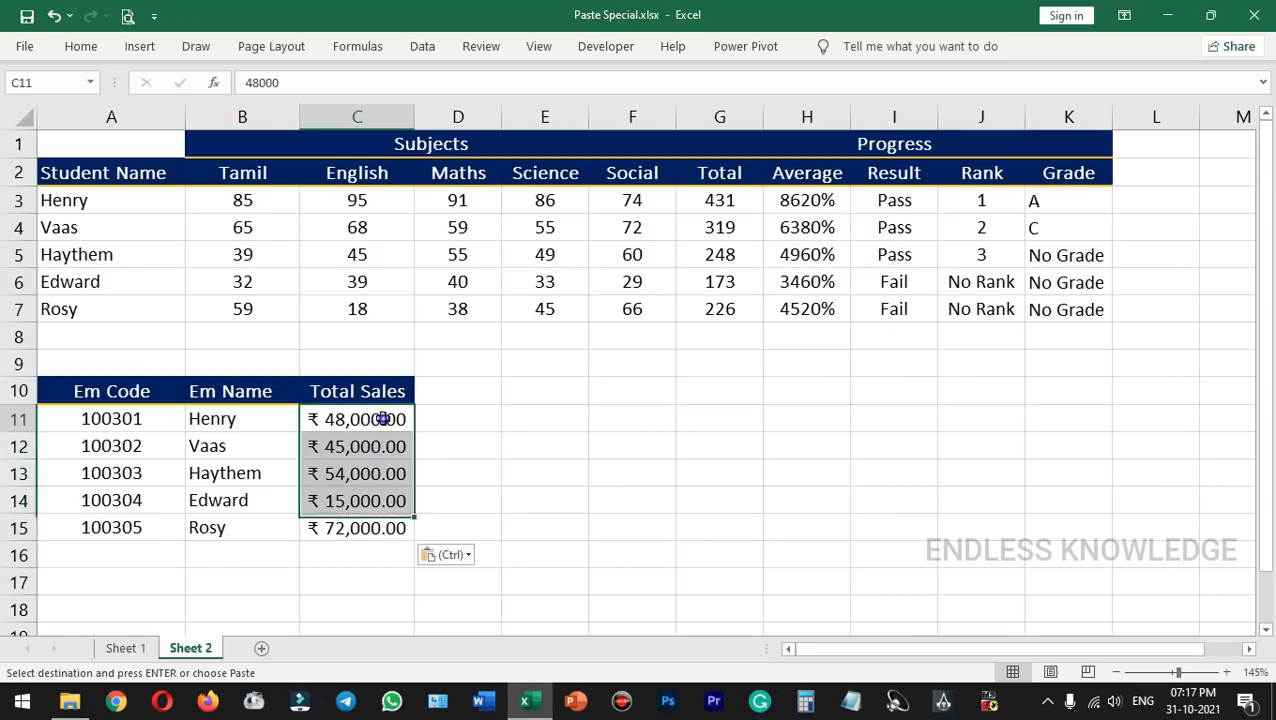
double_click(383, 419)
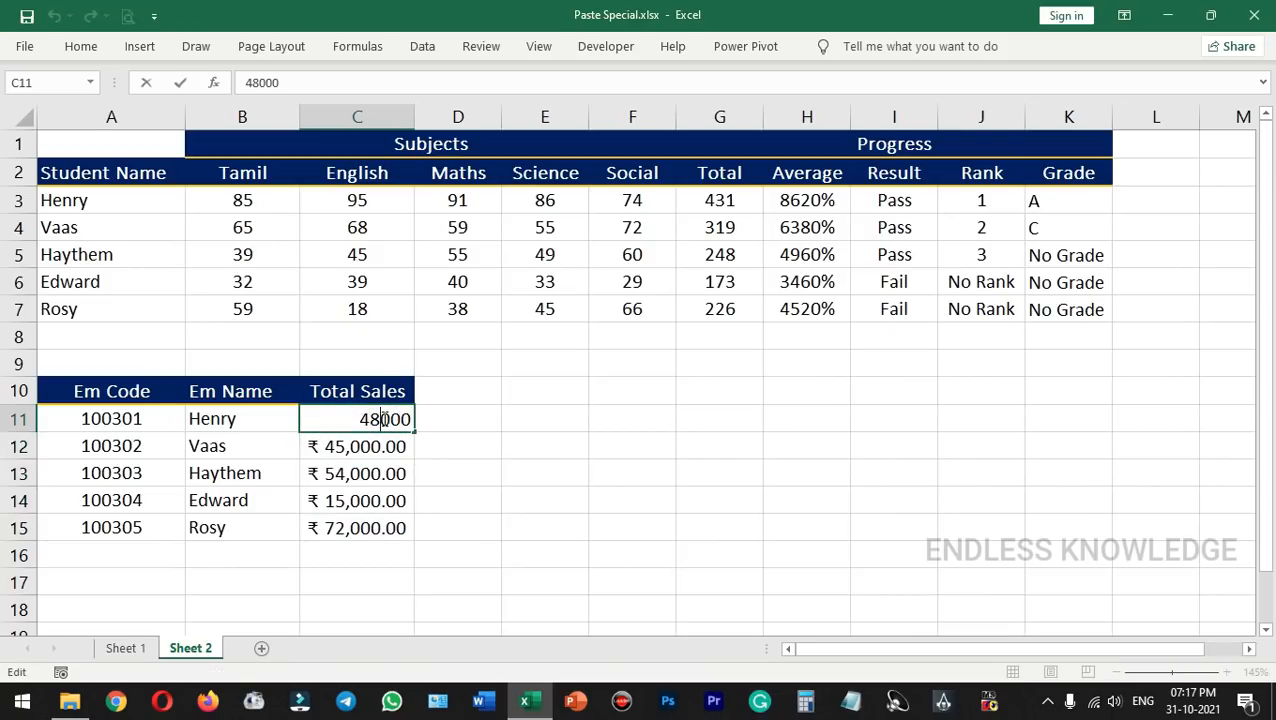
key(Escape)
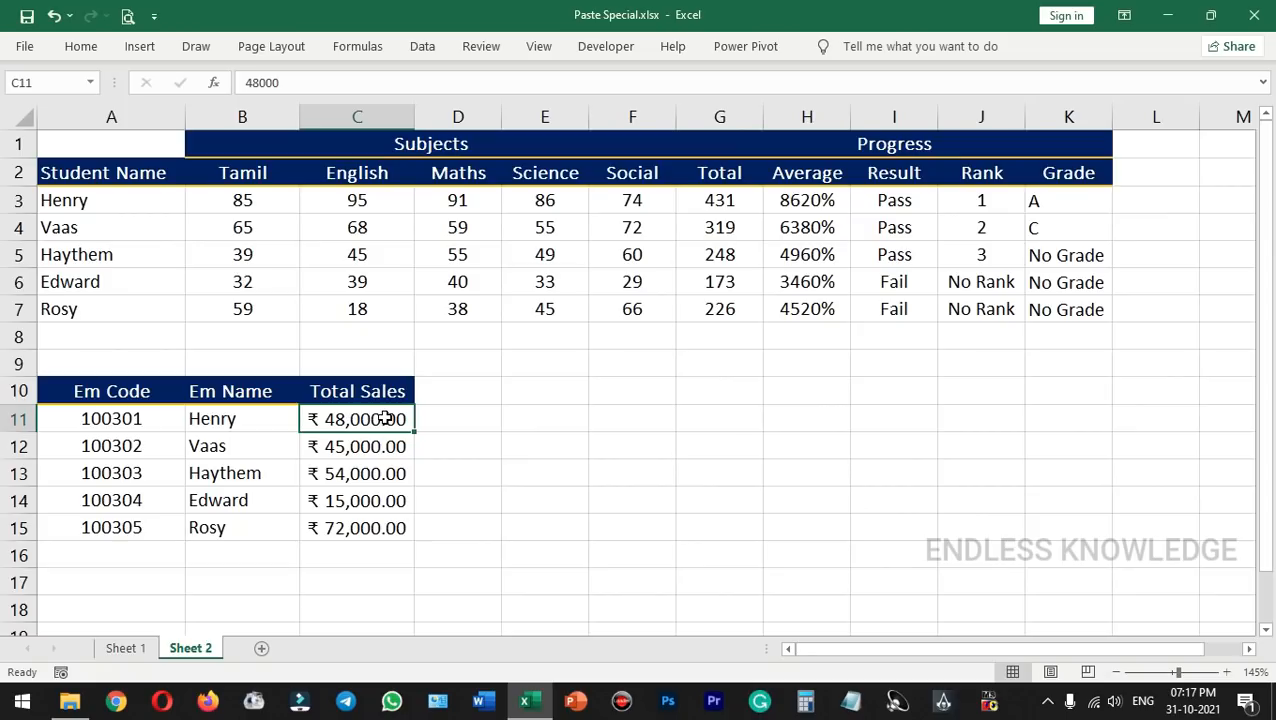
click(495, 428)
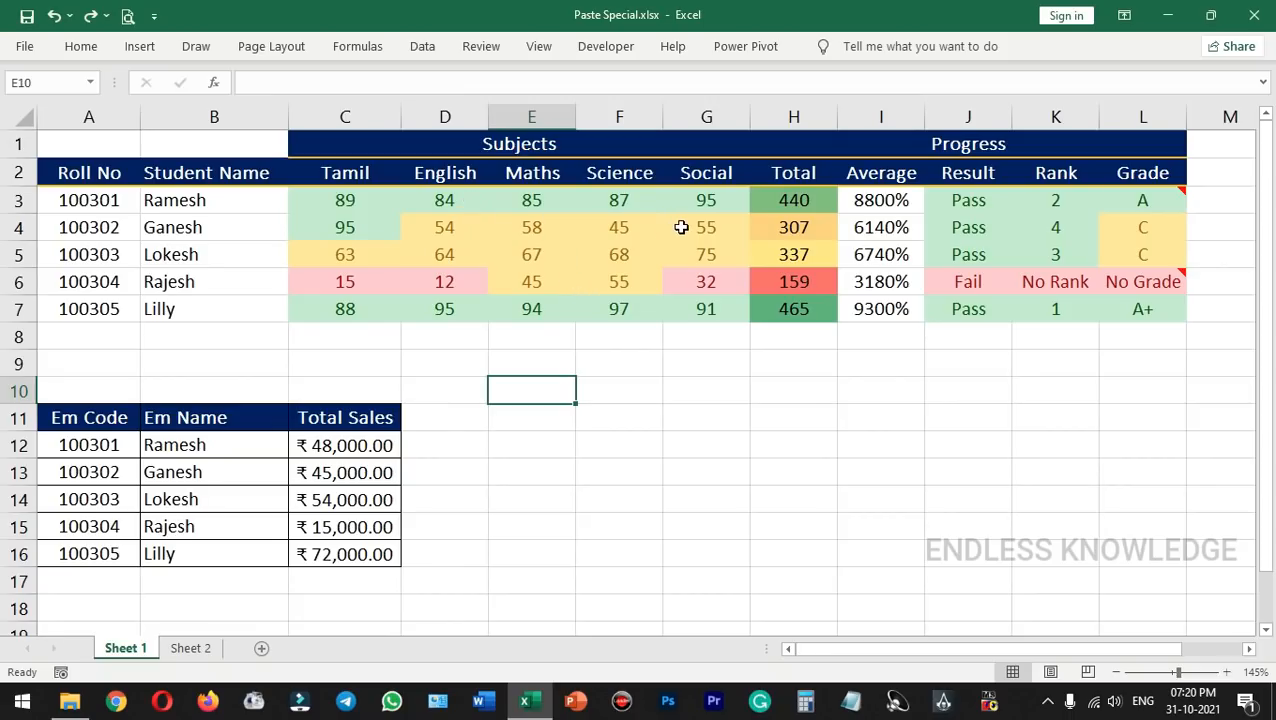
- Compare the formatting of the subject marks in C3:G7 on Sheet 1 with the marks in B3:F7 on Sheet 2
click(182, 652)
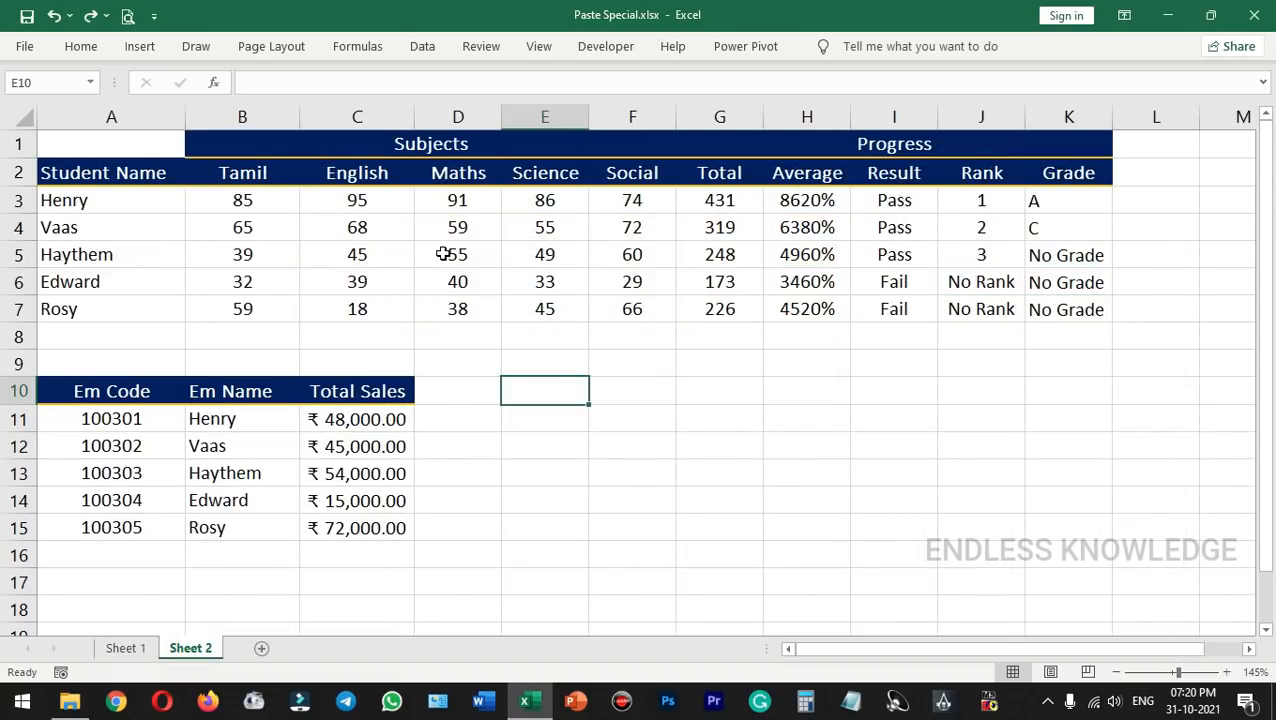
click(125, 648)
drag(319, 205, 690, 314)
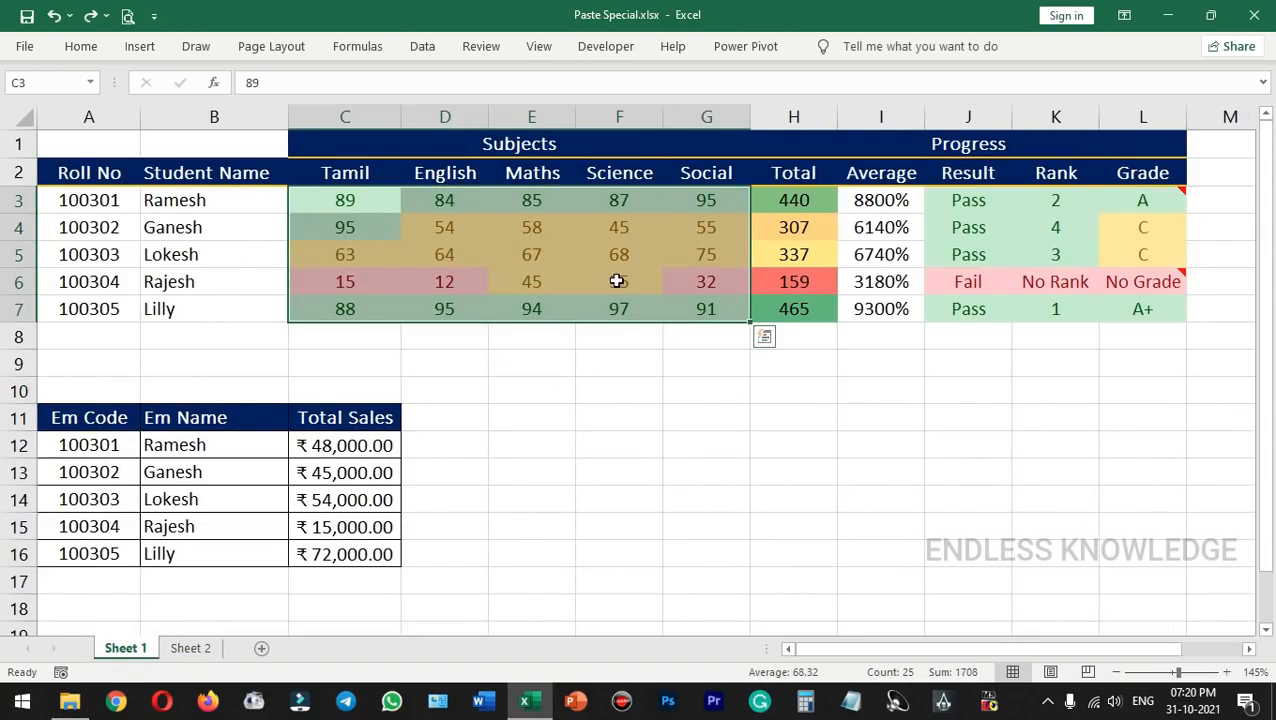
click(192, 649)
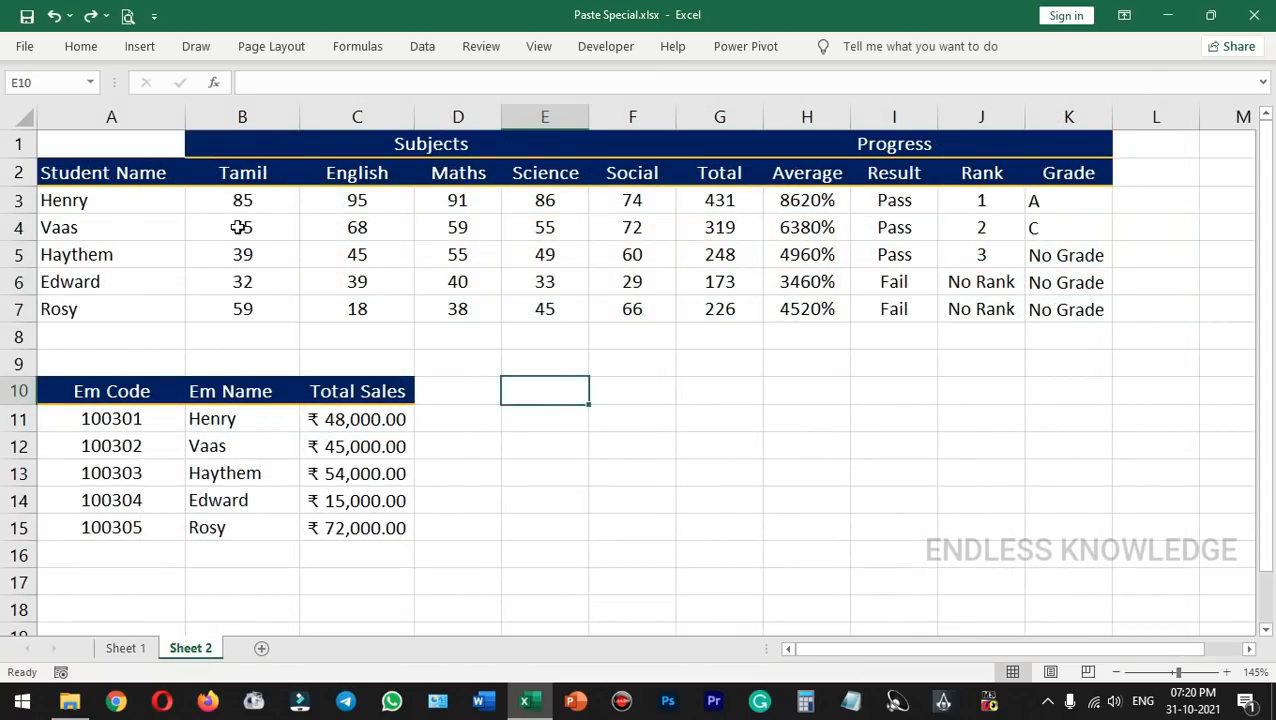
drag(253, 202, 645, 315)
click(540, 354)
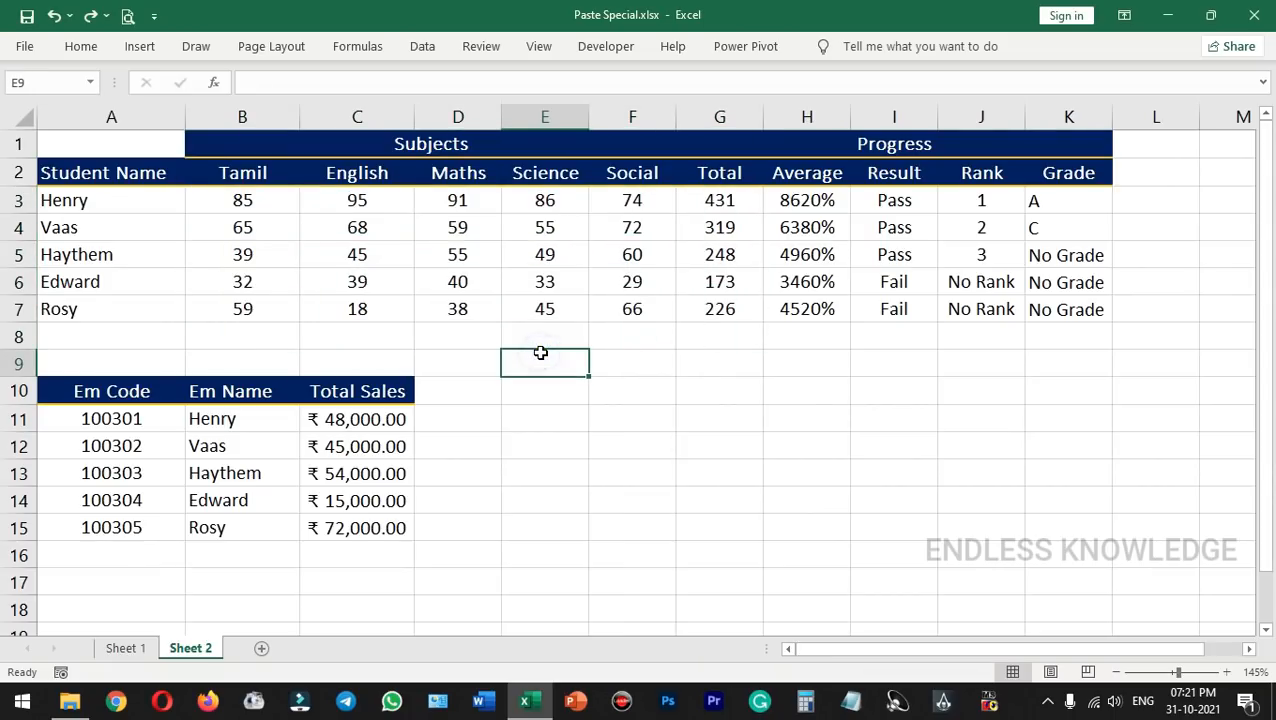
- Copy the Tamil mark in C3 on Sheet 1 and paste only its formatting onto B3:F7 on Sheet 2 using Paste Special with Formats
click(125, 648)
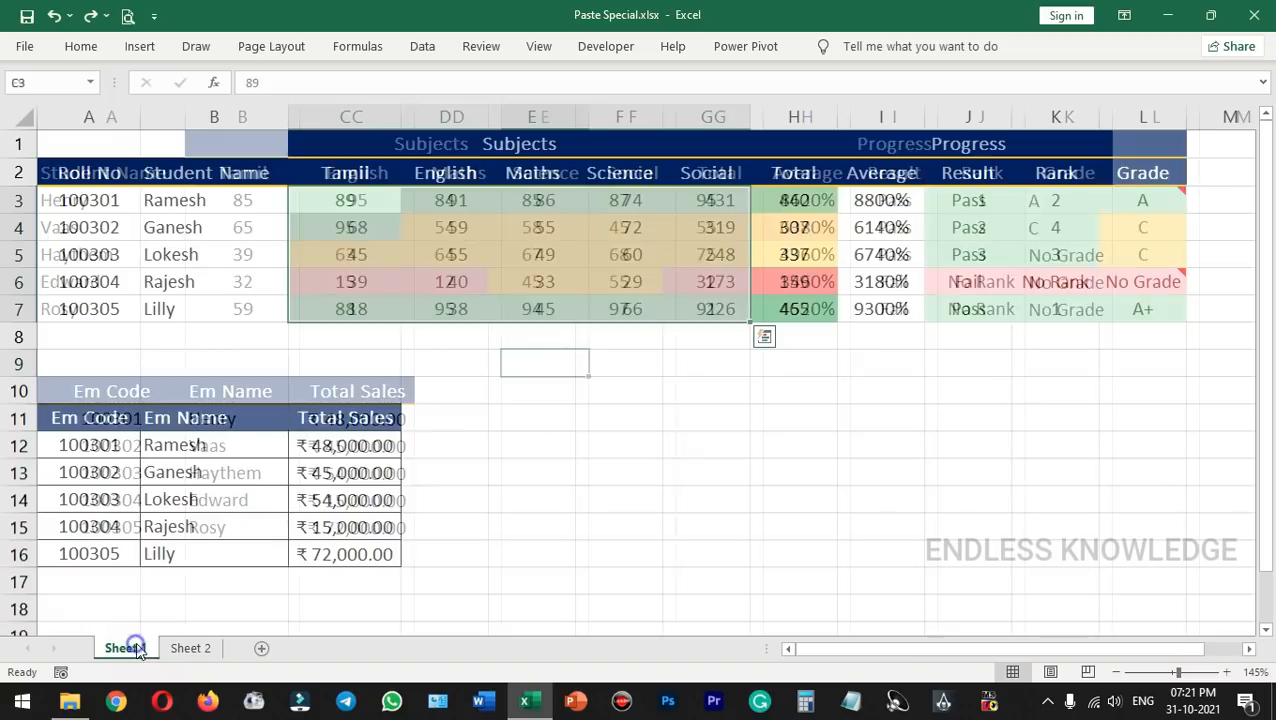
click(347, 201)
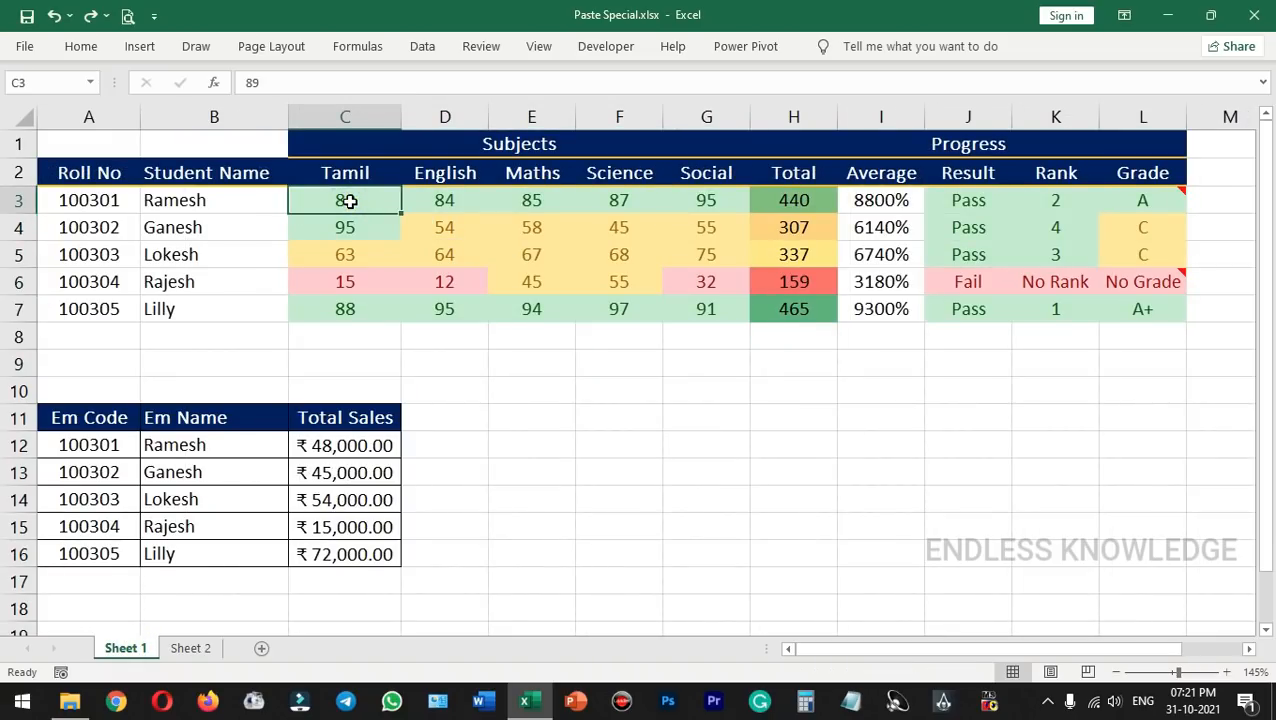
key(ctrl+c)
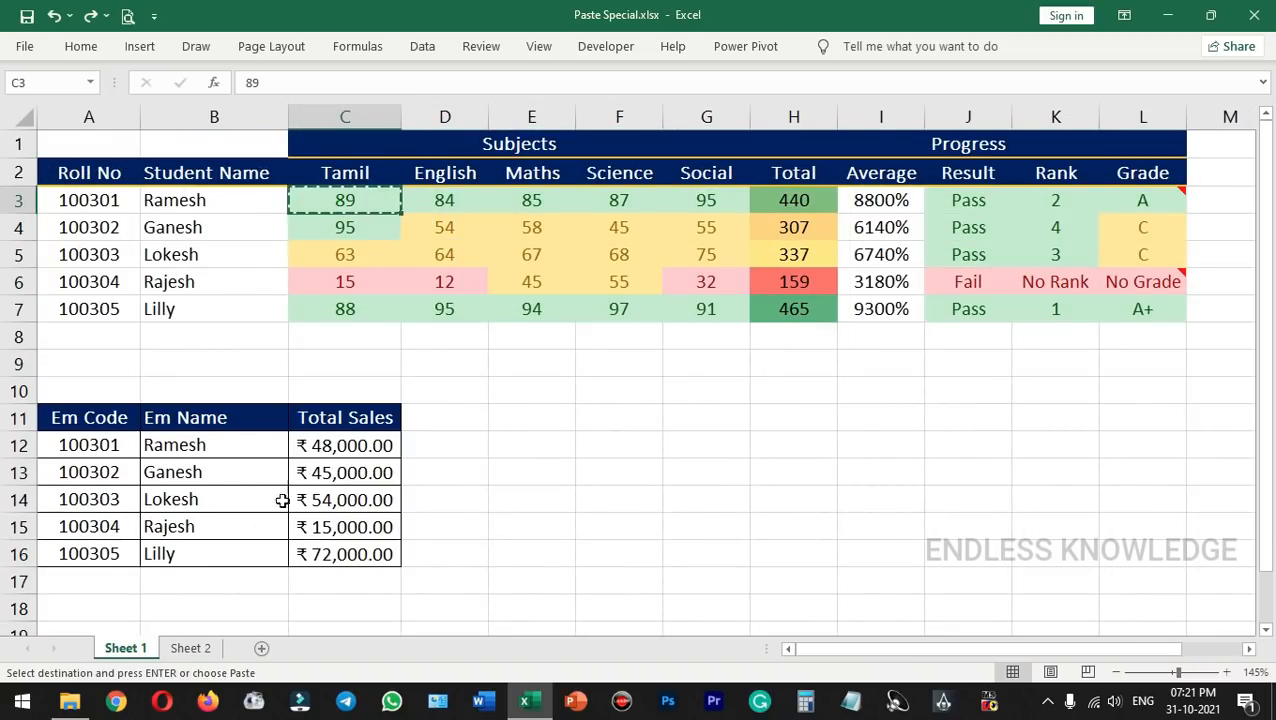
click(190, 648)
drag(253, 200, 610, 305)
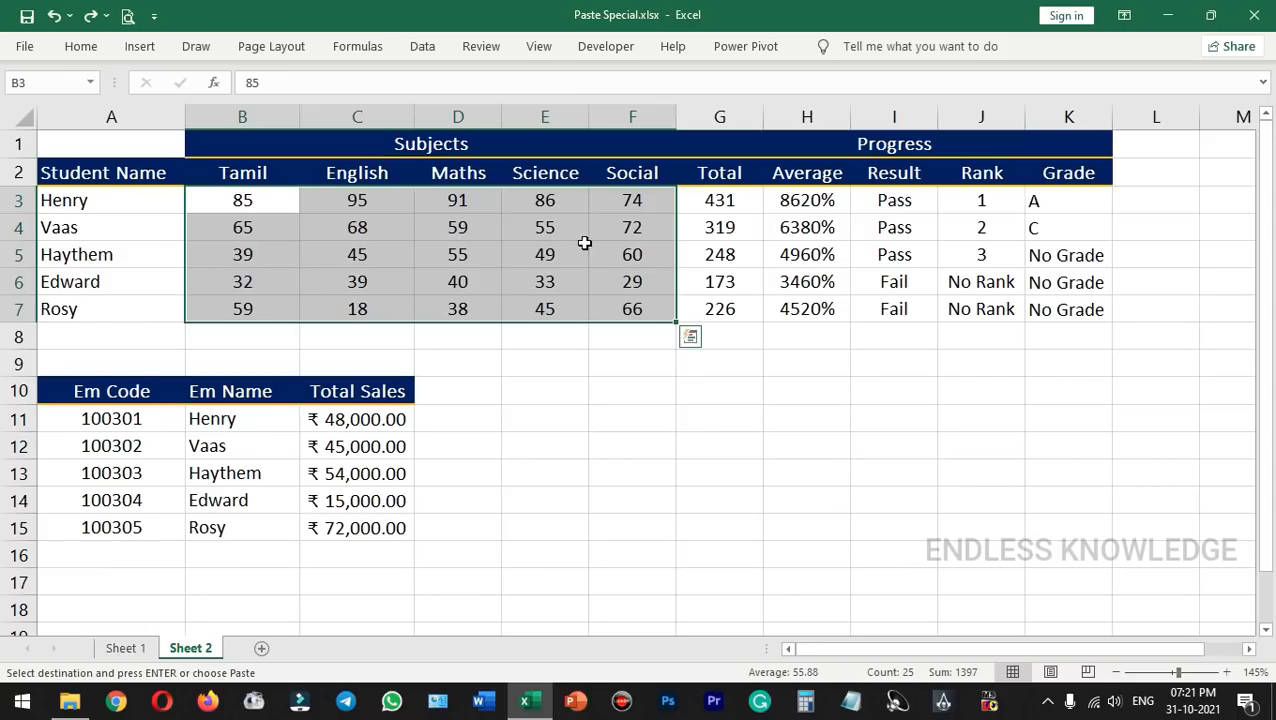
key(ctrl+alt+v)
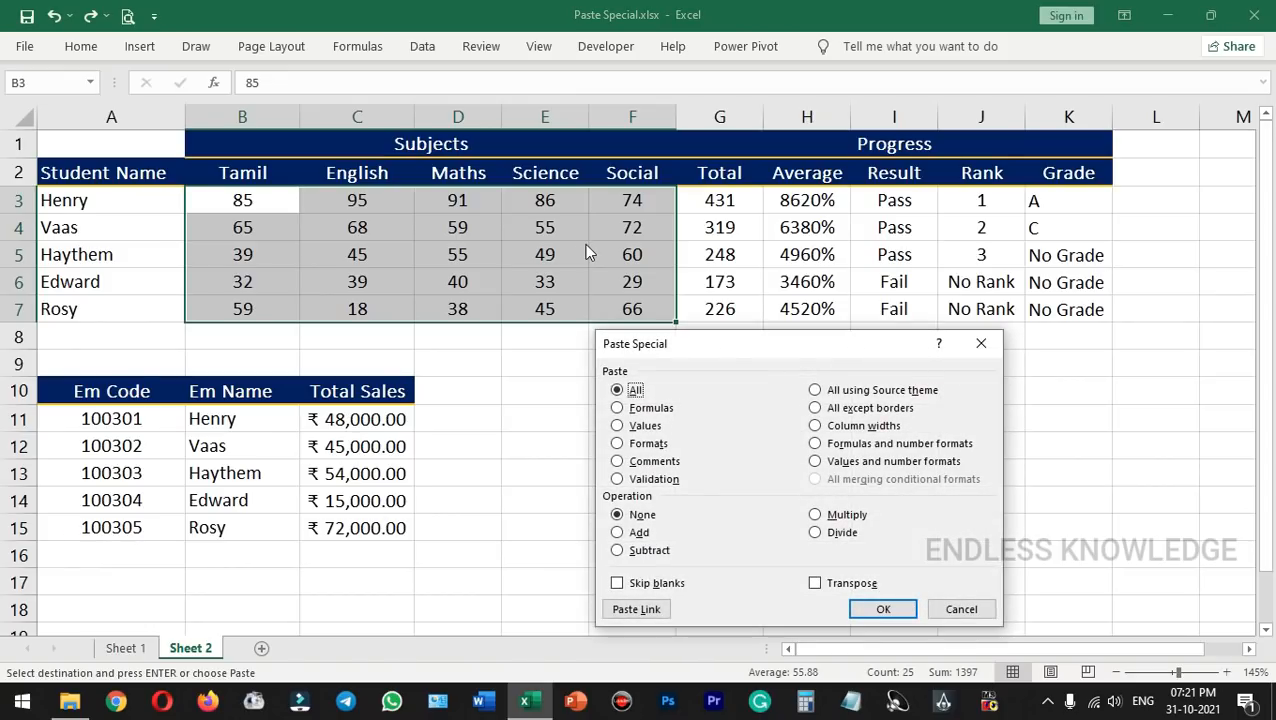
click(645, 448)
click(883, 609)
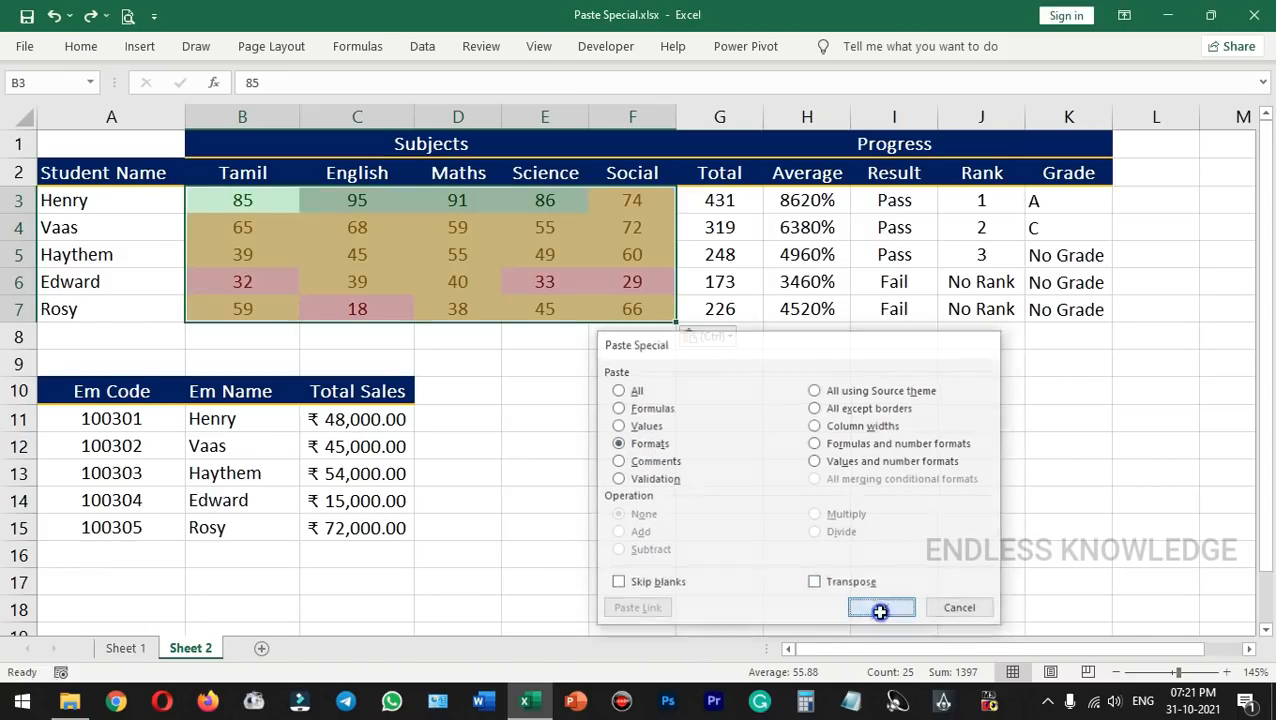
click(546, 360)
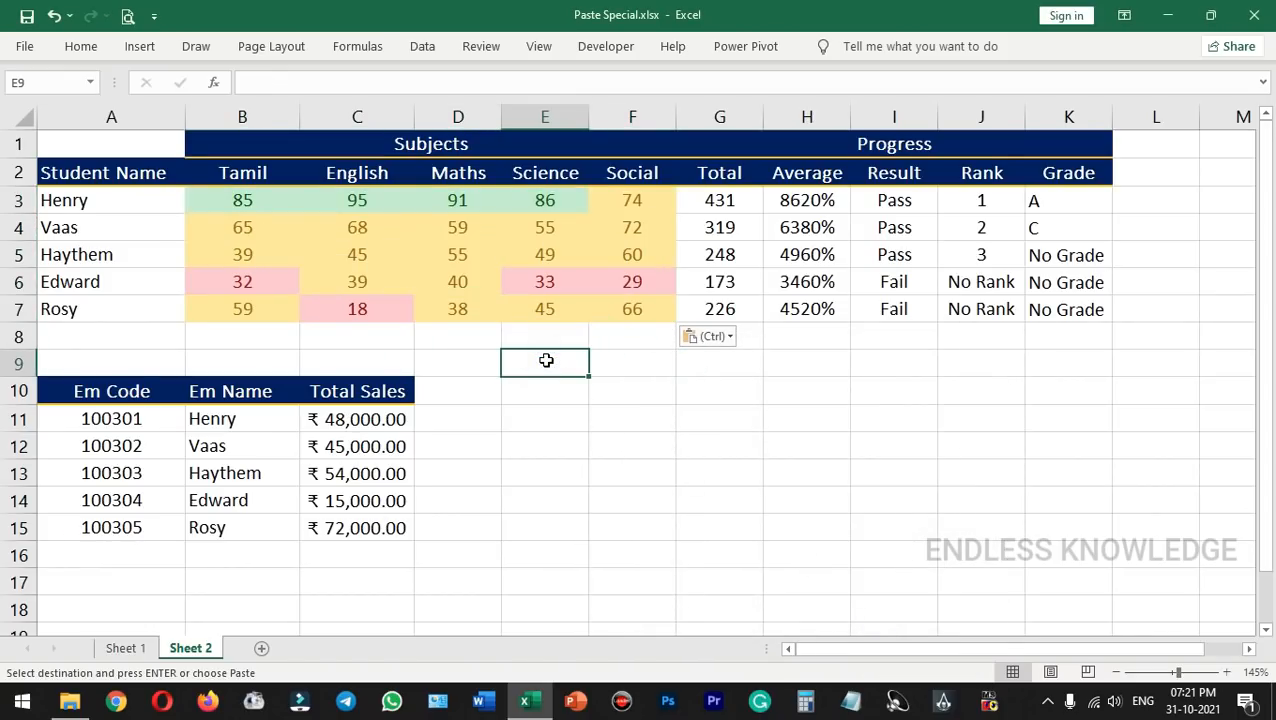
click(549, 249)
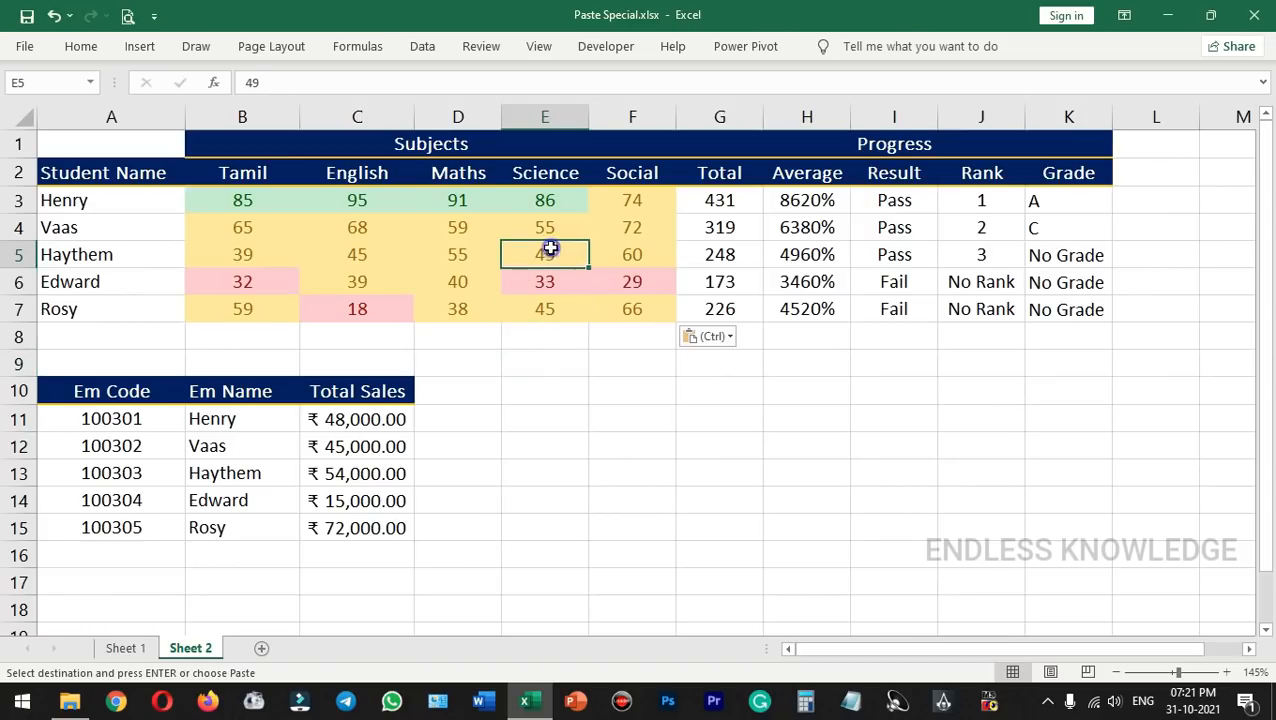
- Set the Science mark in E5 on Sheet 2 to 88
text(88)
key(Return)
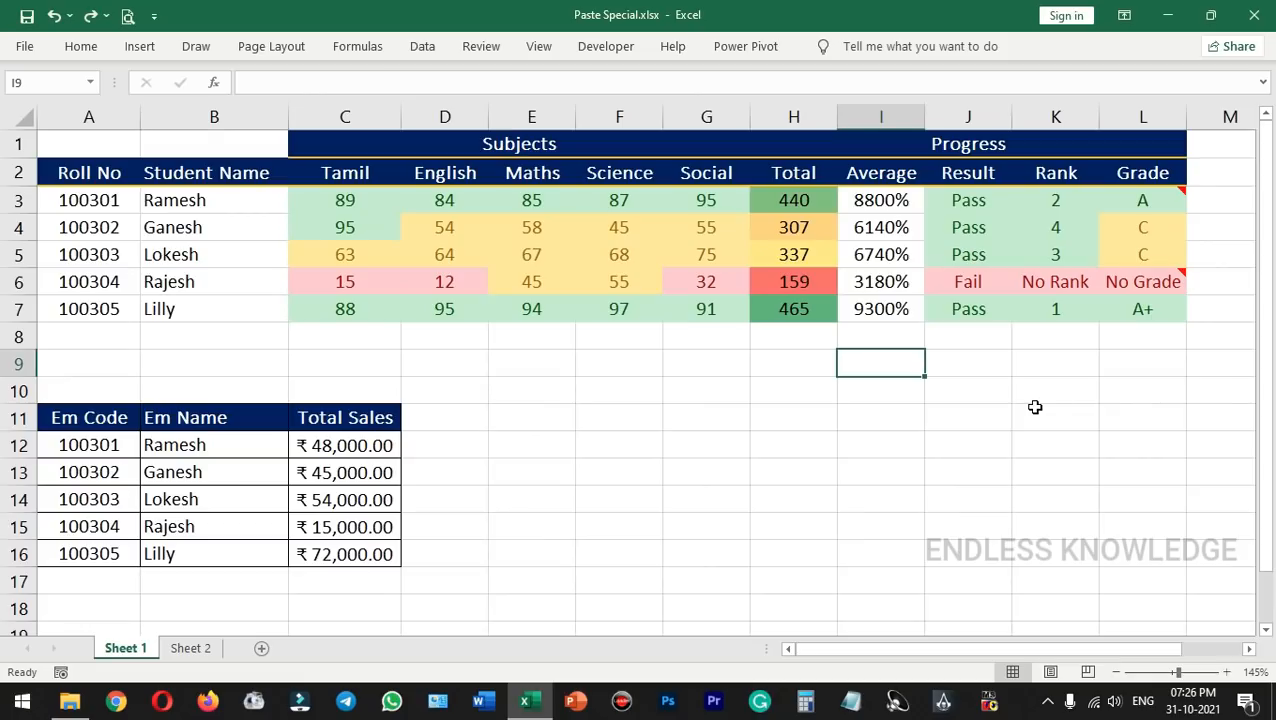
- Copy Grade cell L3 on Sheet 1, paste only its comment onto K3, K5 and K7 on Sheet 2 with Paste Special, and check the comments
mouse_move(1166, 205)
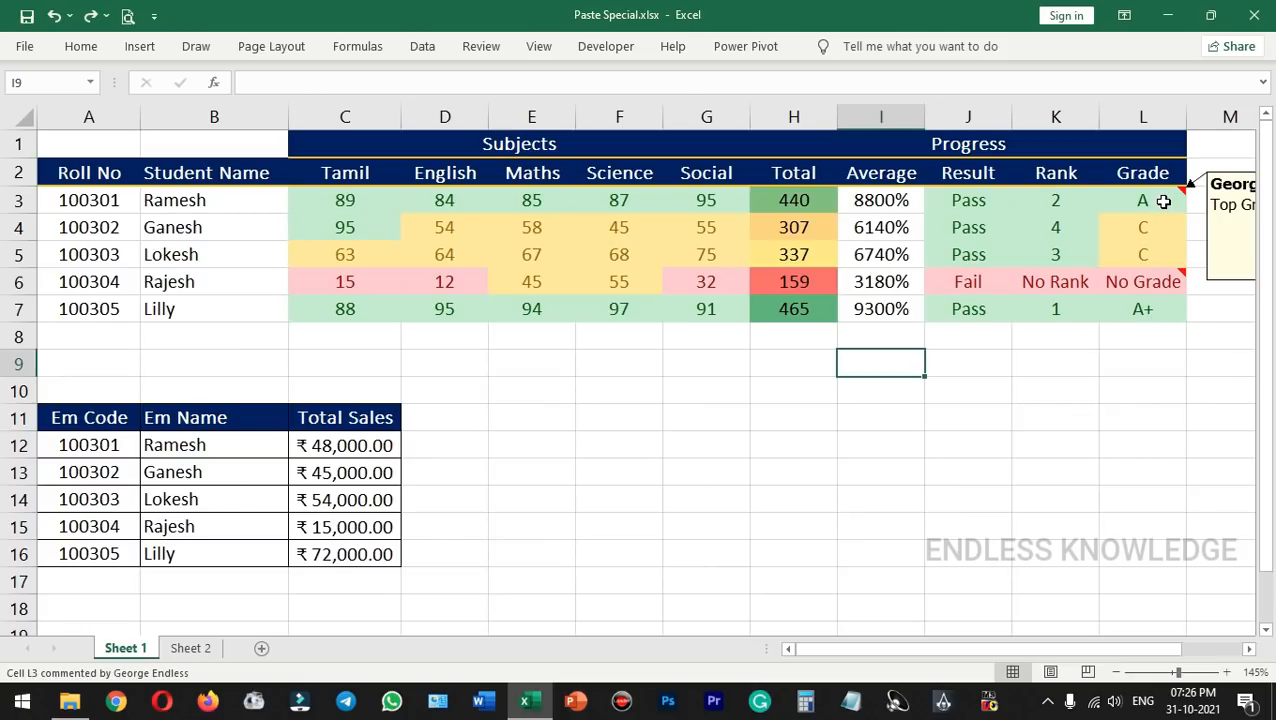
click(1164, 202)
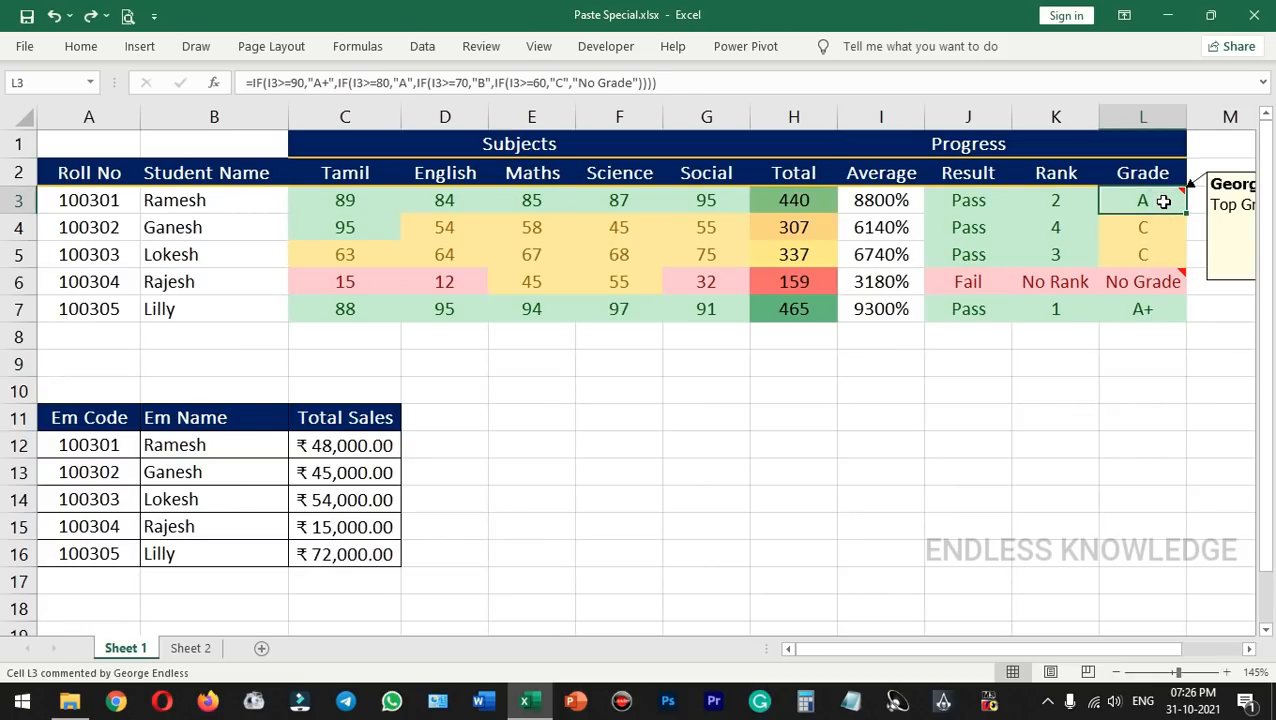
key(ctrl+c)
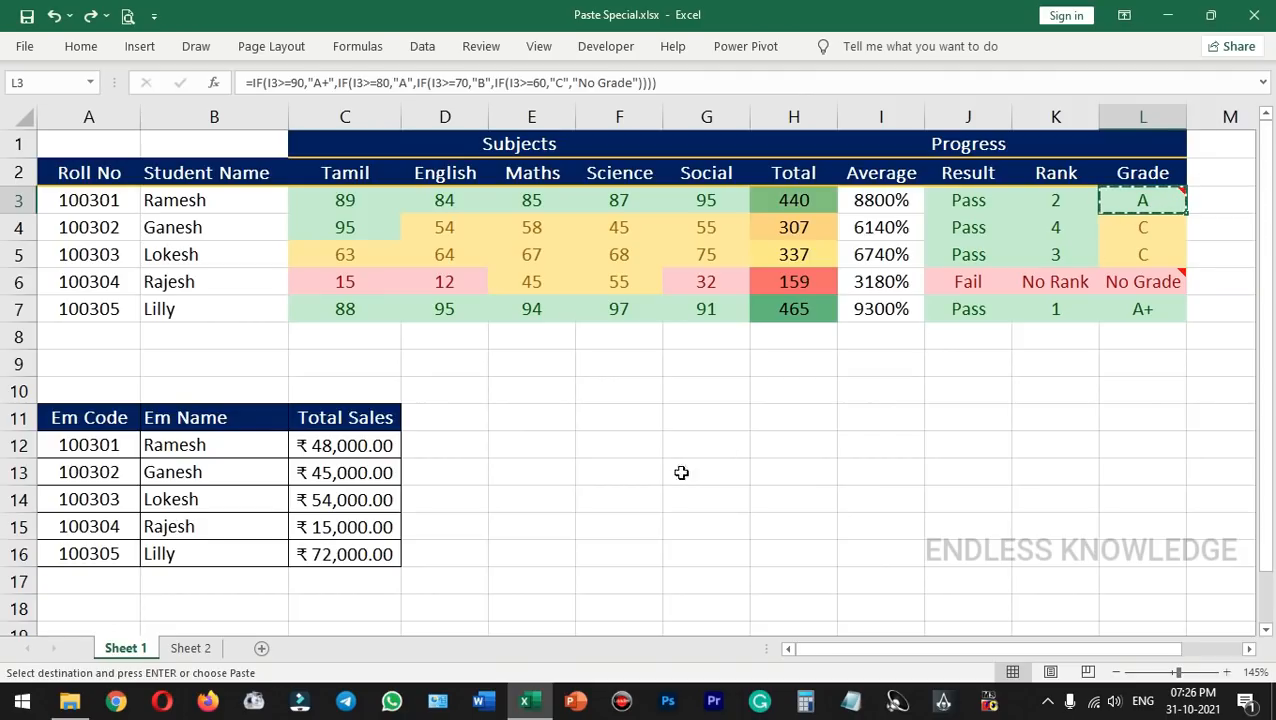
click(190, 648)
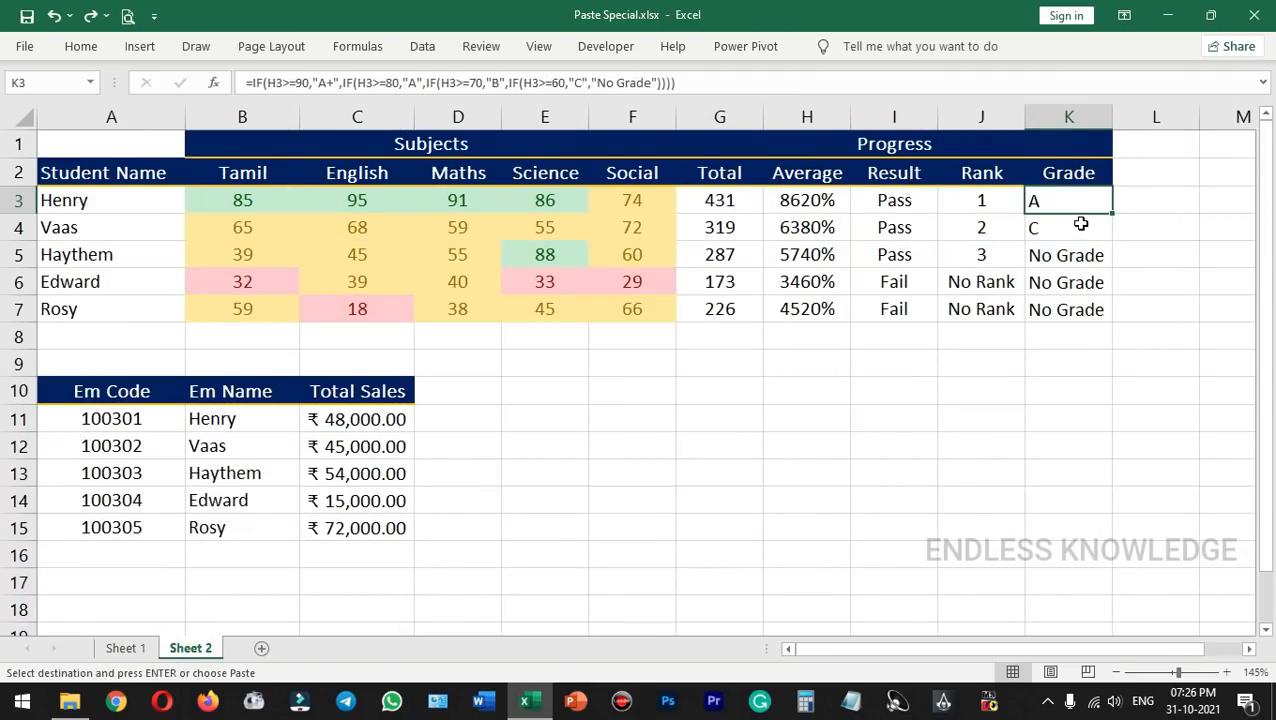
ctrl+click(1072, 256)
ctrl+click(1072, 310)
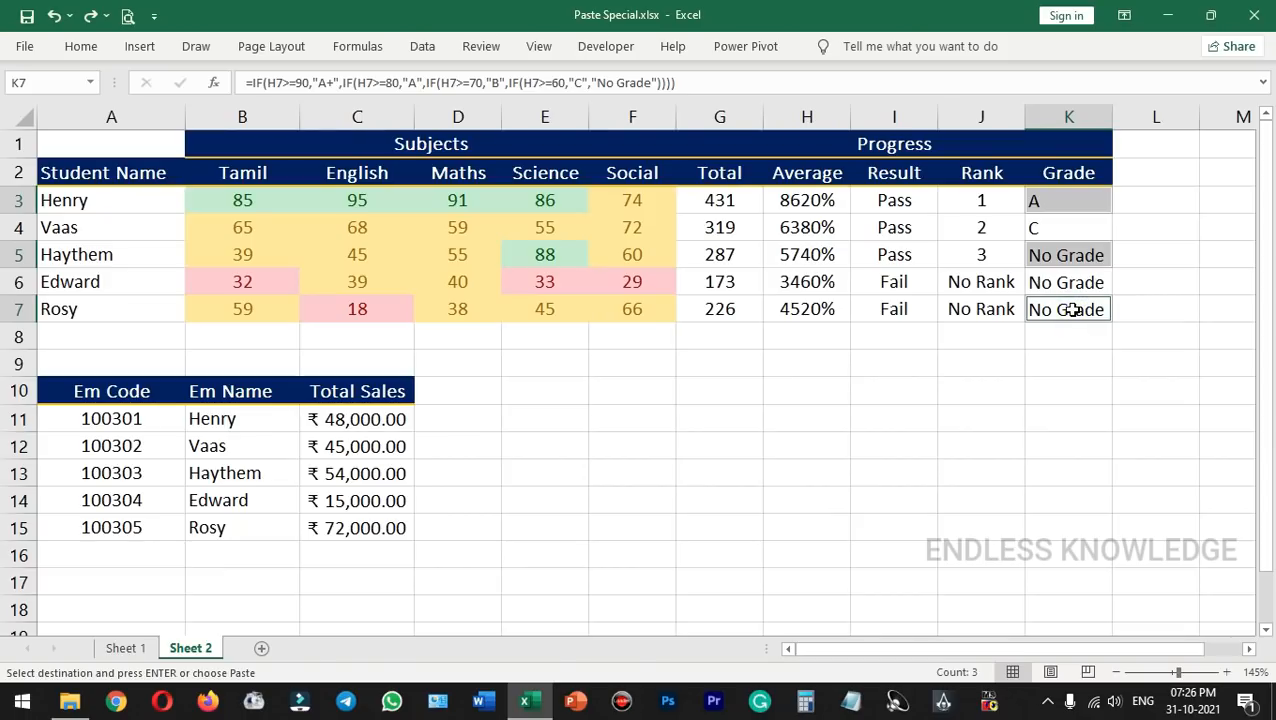
key(ctrl+alt+v)
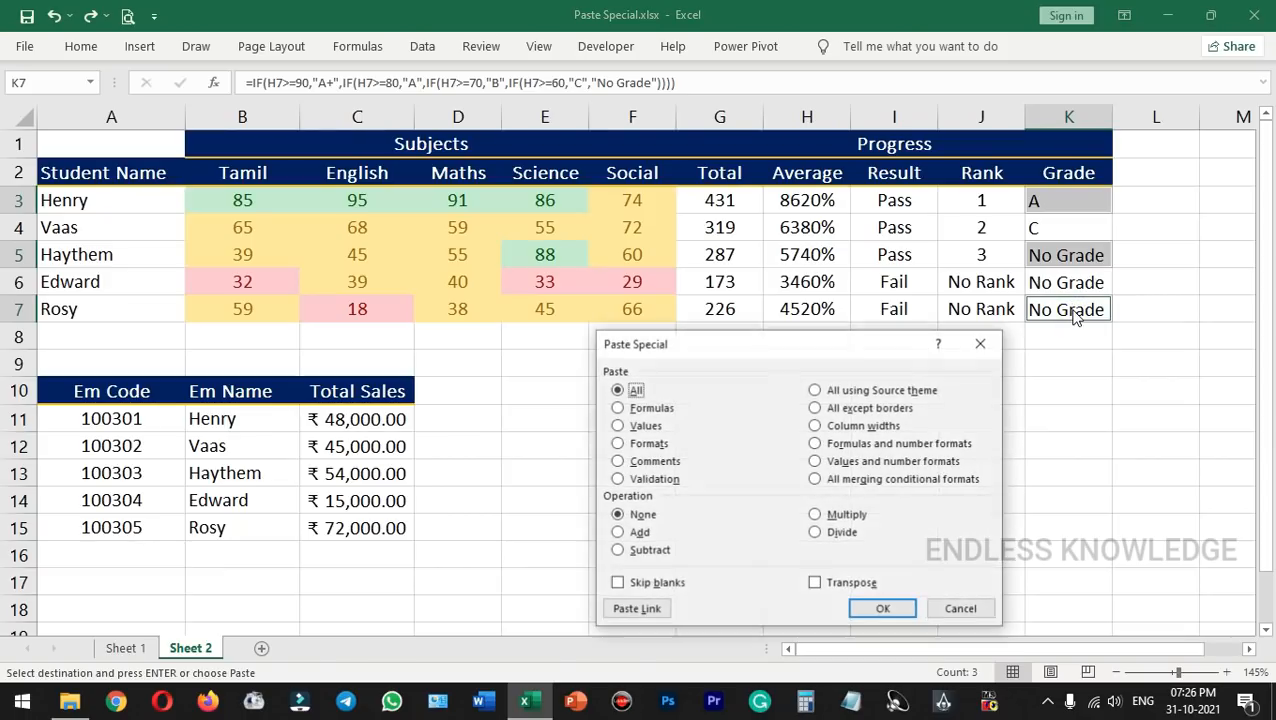
click(662, 466)
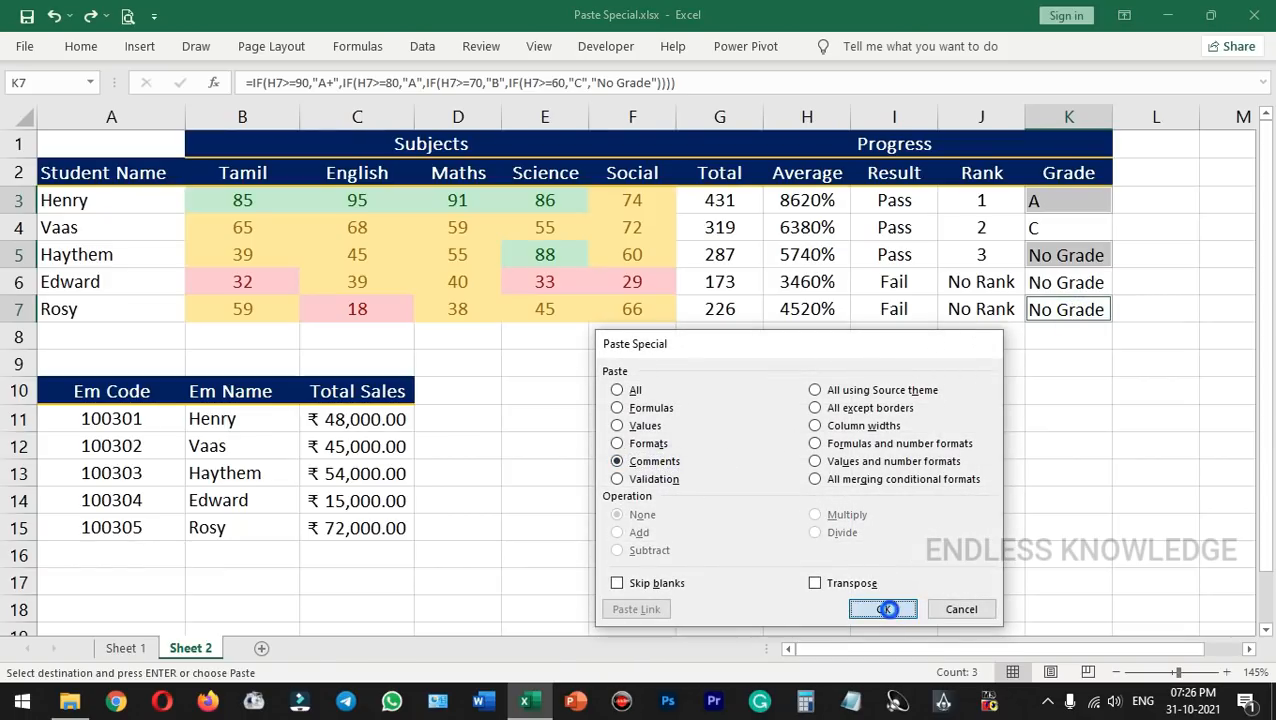
click(883, 607)
click(1040, 336)
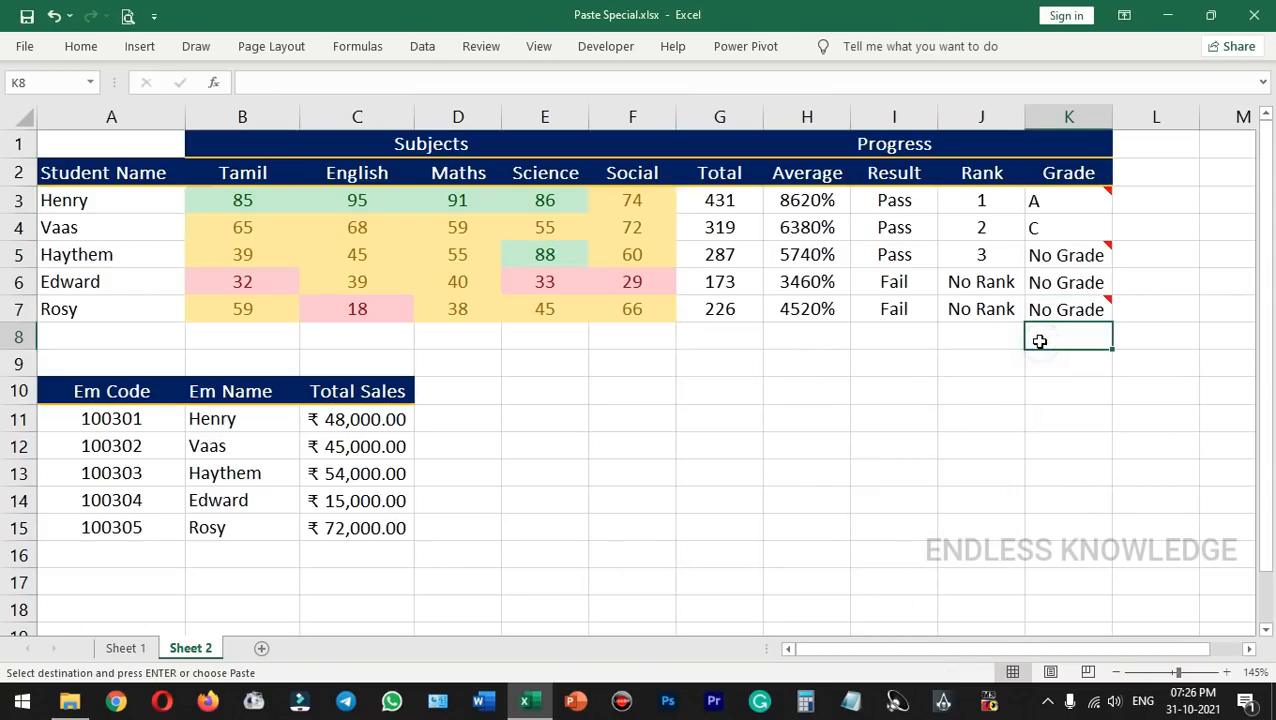
mouse_move(1060, 308)
mouse_move(1081, 255)
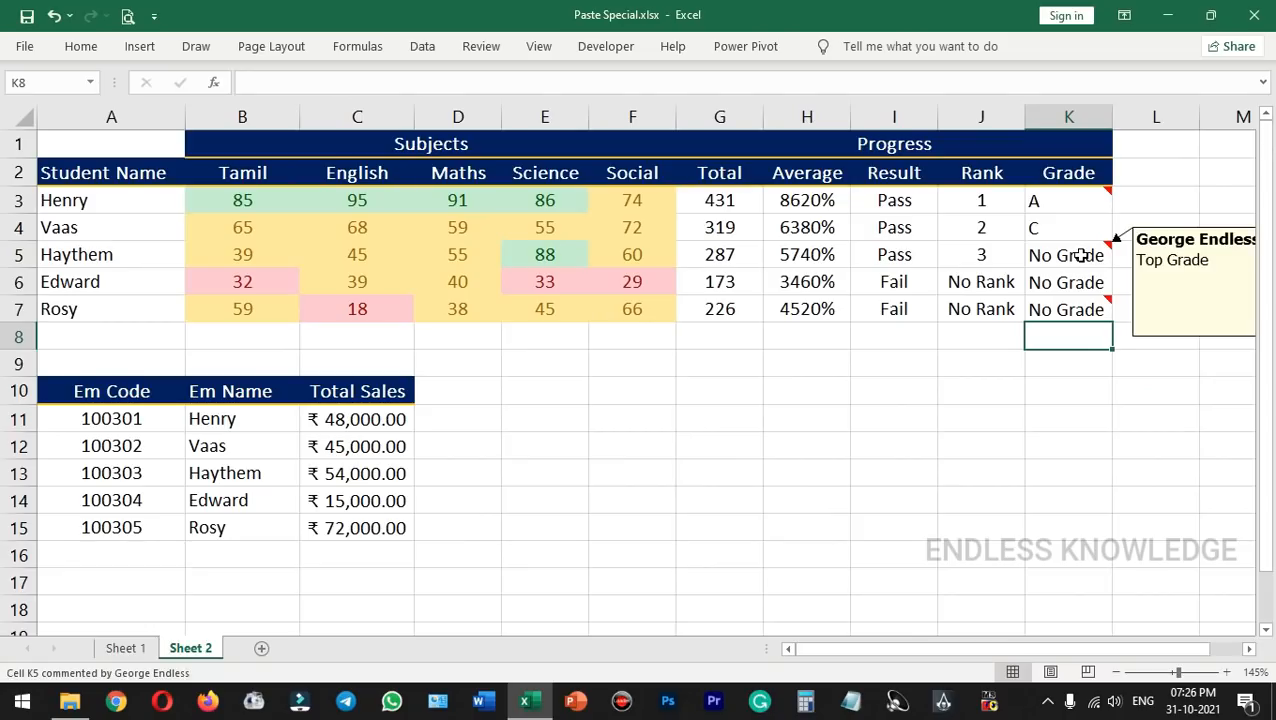
mouse_move(1084, 206)
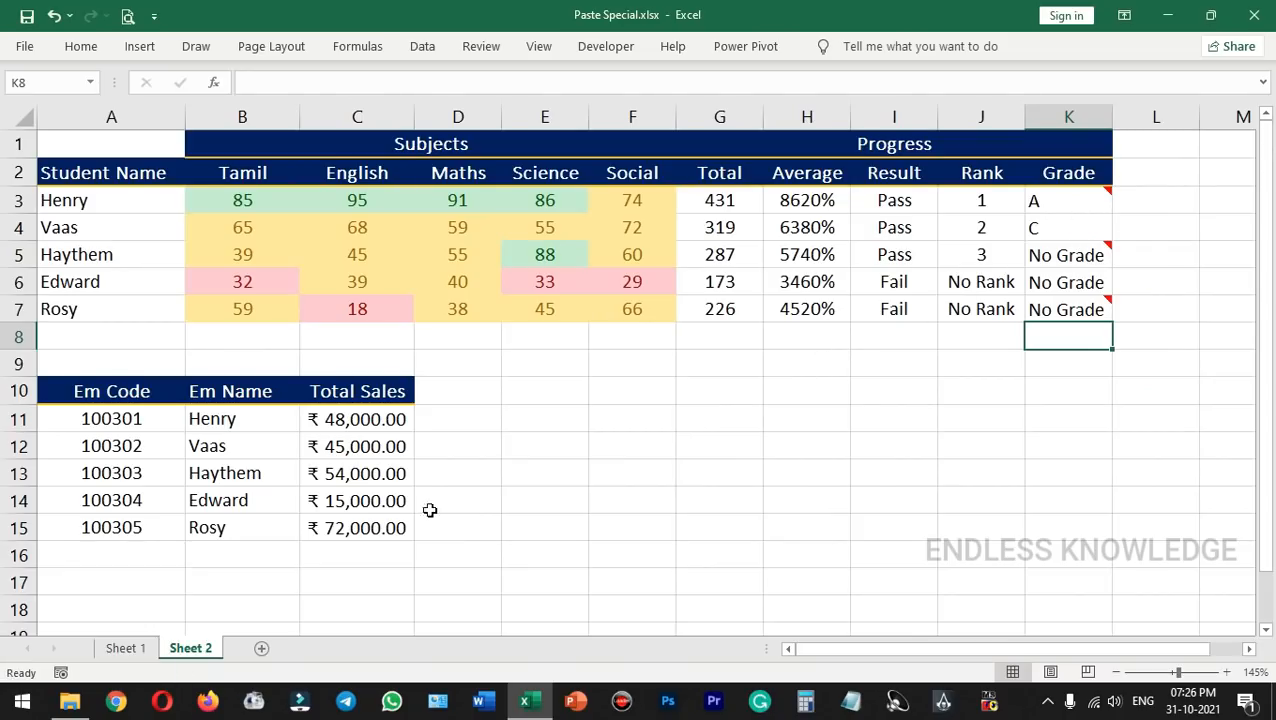
- Try to enter 555 as the Total in H4 on Sheet 1 to test its data validation, and cancel the entry
click(140, 647)
click(795, 229)
text(555)
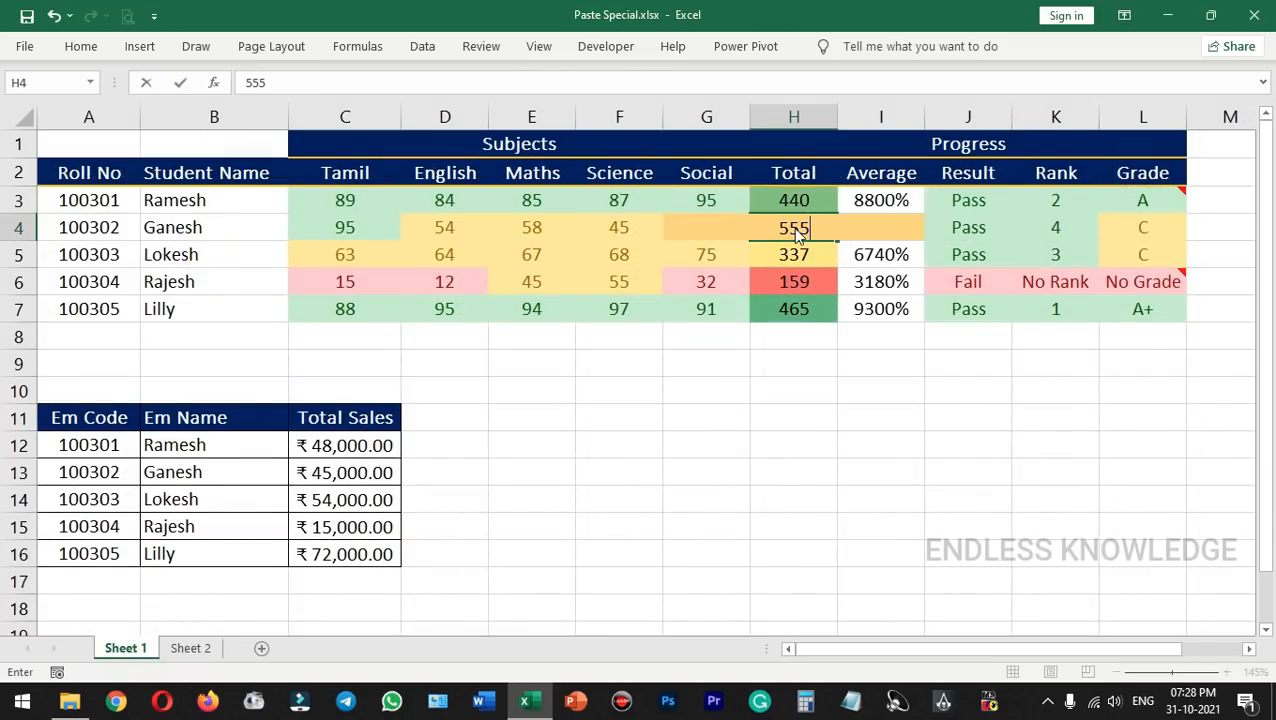
key(Return)
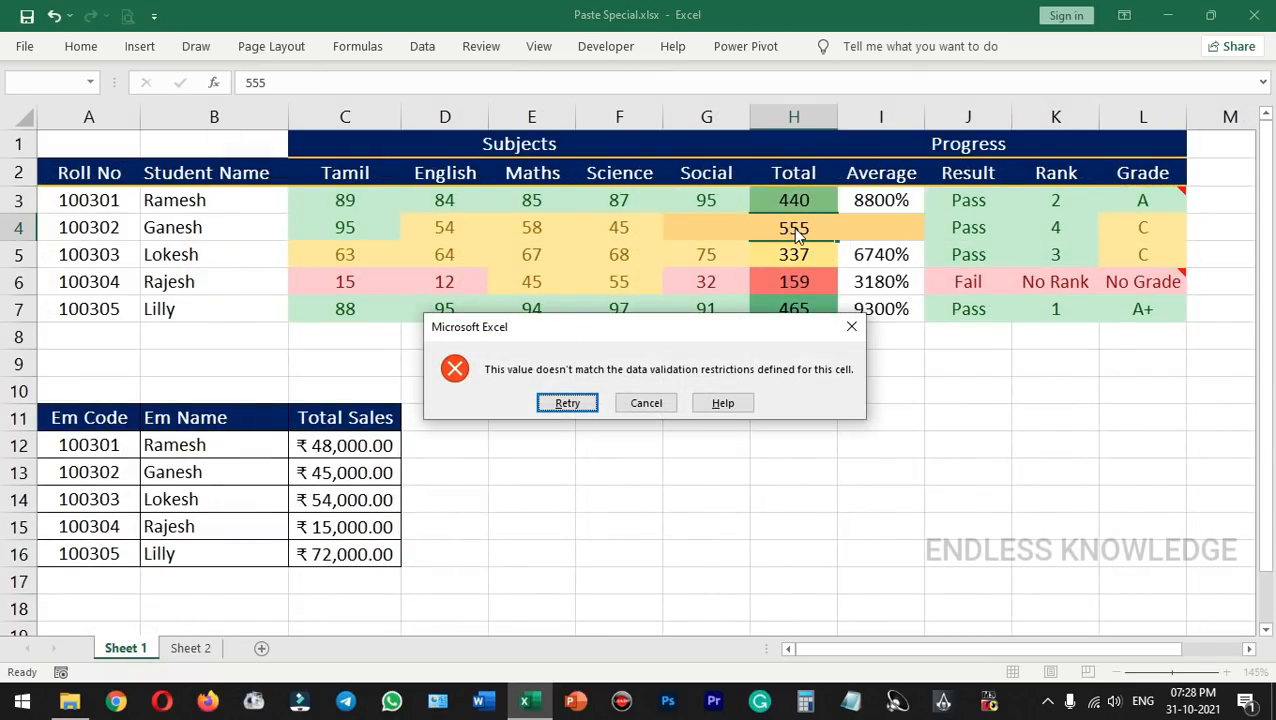
key(Escape)
- Copy the Total in H3 on Sheet 1 and paste only its data validation onto G3:G7 on Sheet 2 using Paste Special with Validation
click(806, 199)
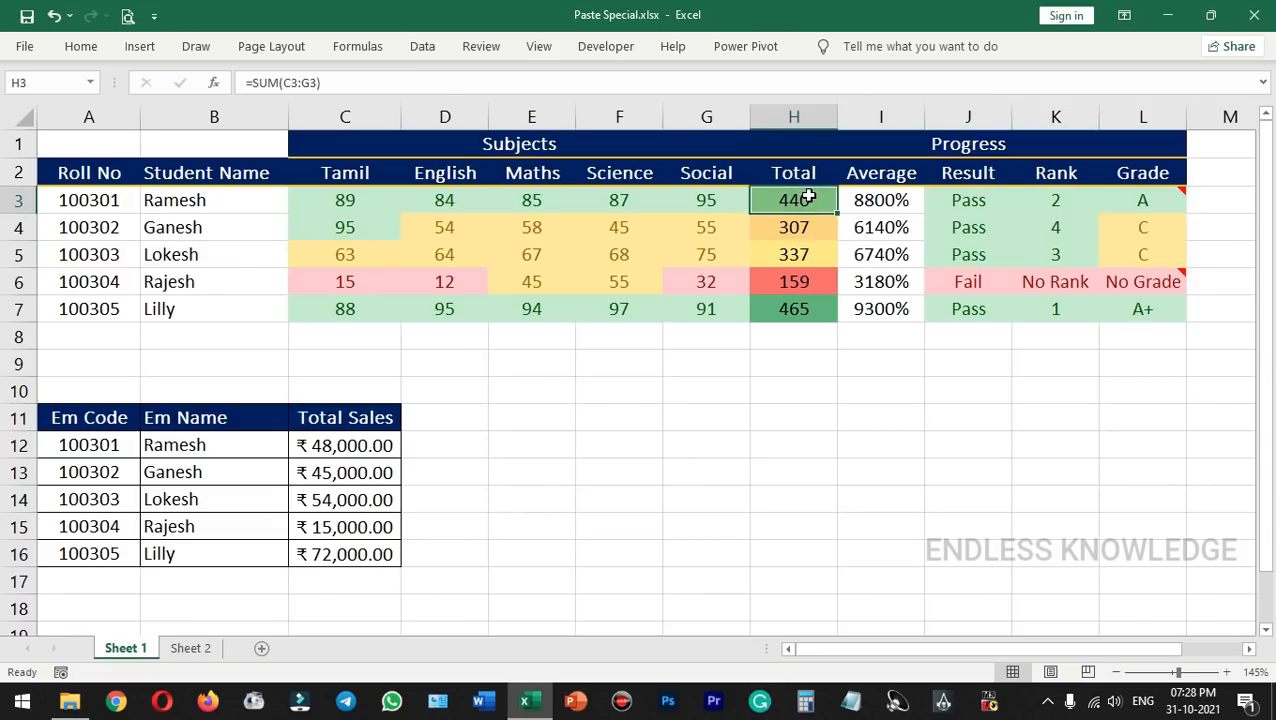
key(ctrl+c)
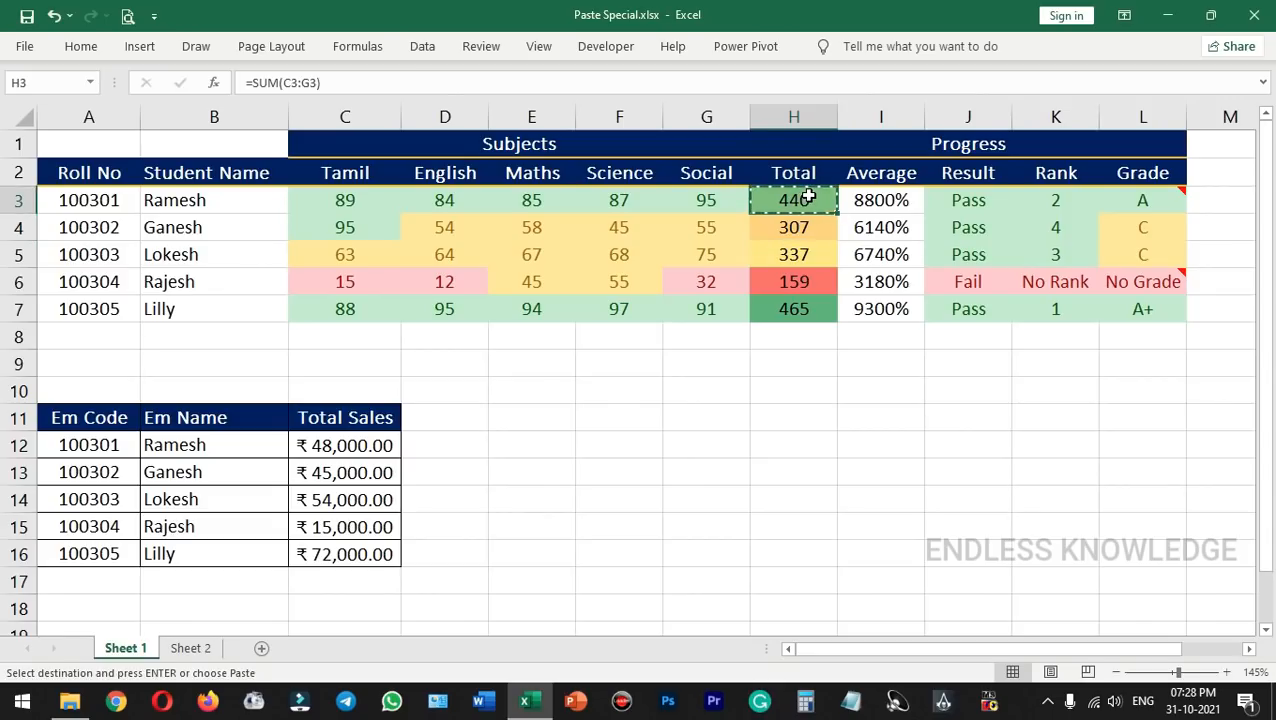
click(190, 648)
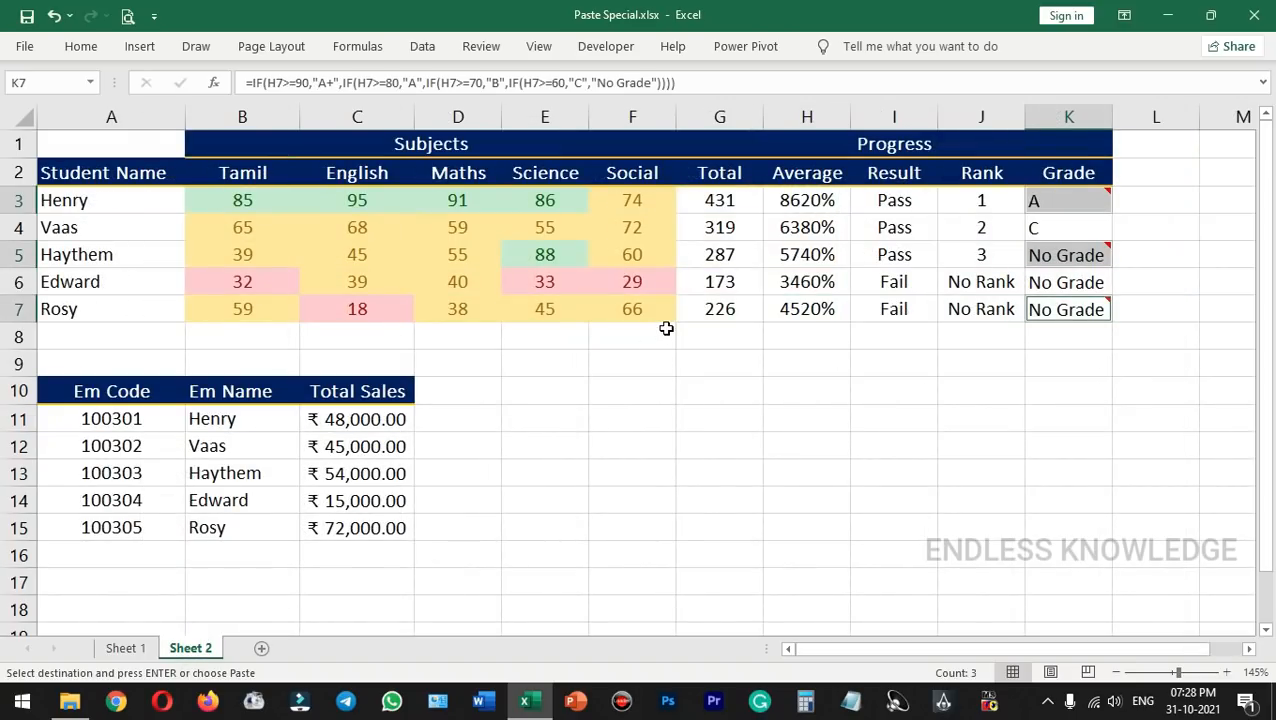
drag(741, 203, 746, 309)
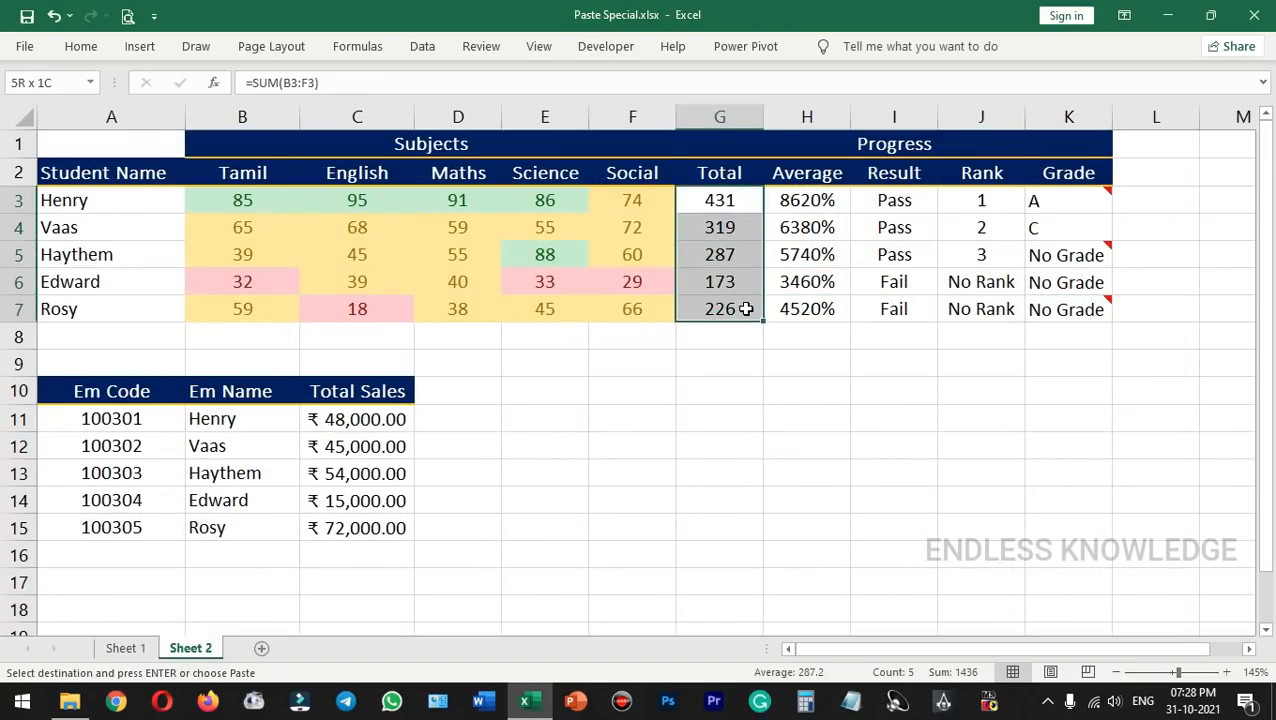
key(ctrl+v)
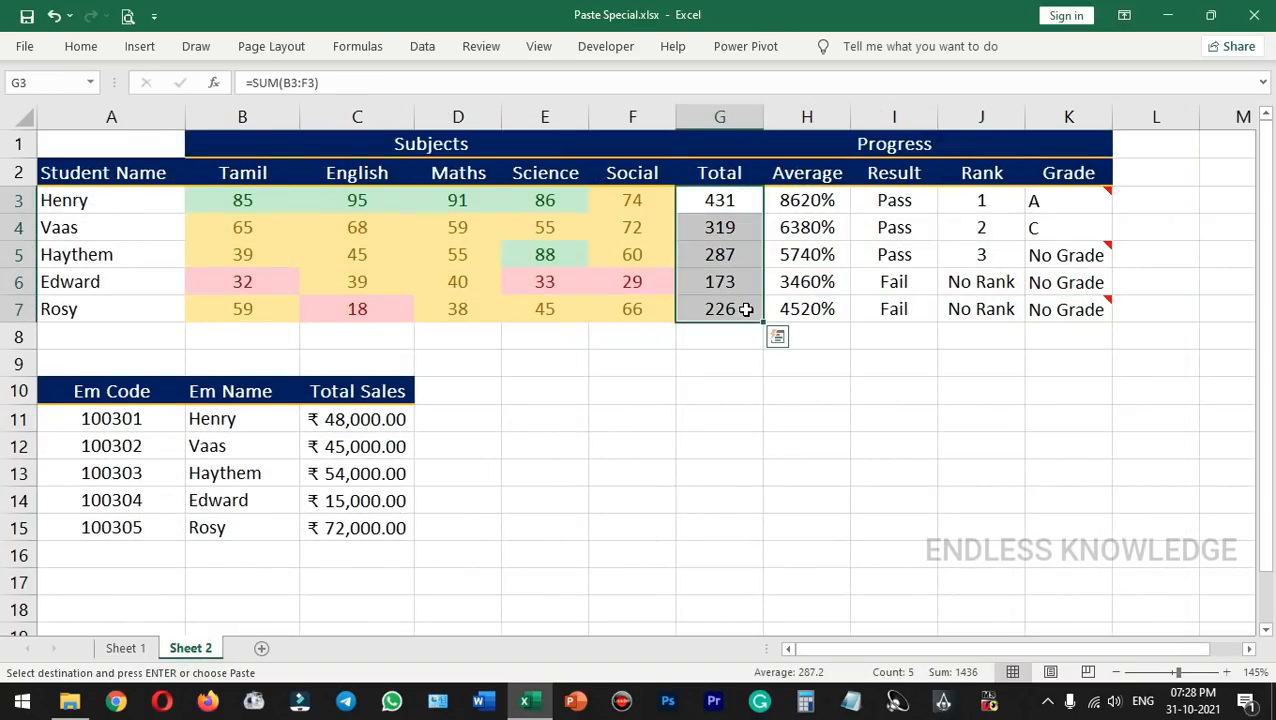
key(ctrl+alt+v)
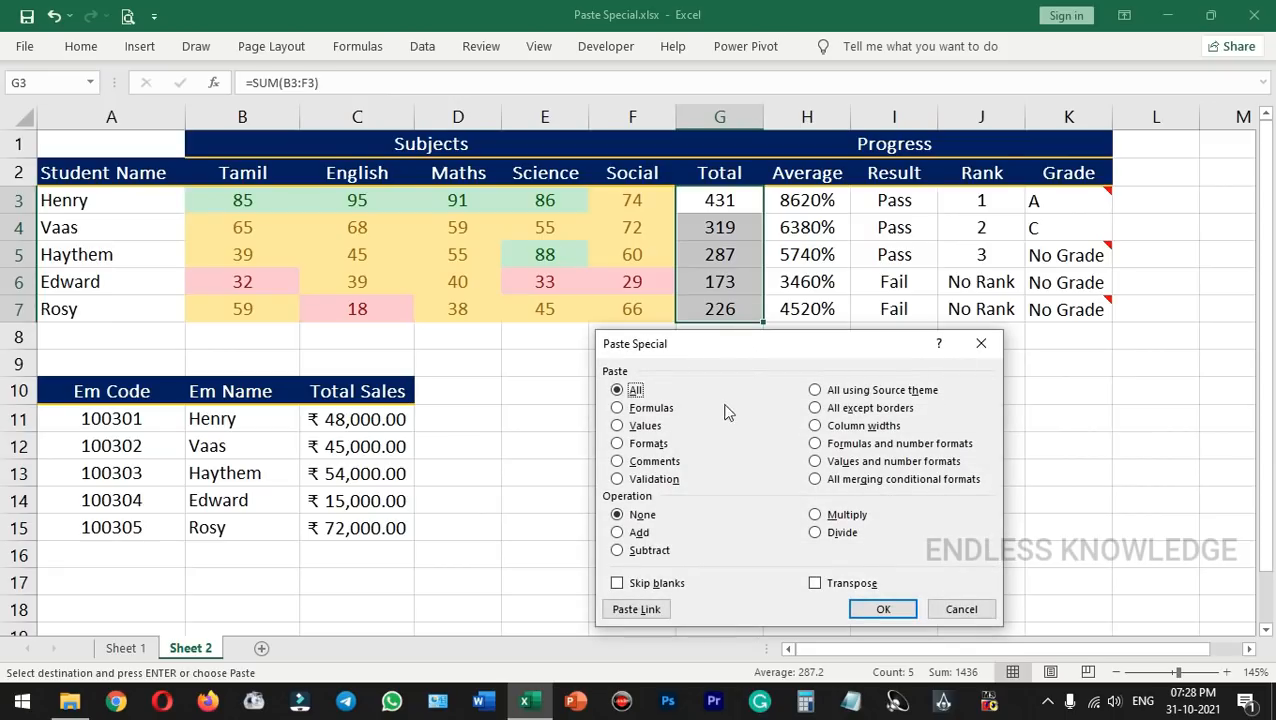
click(656, 480)
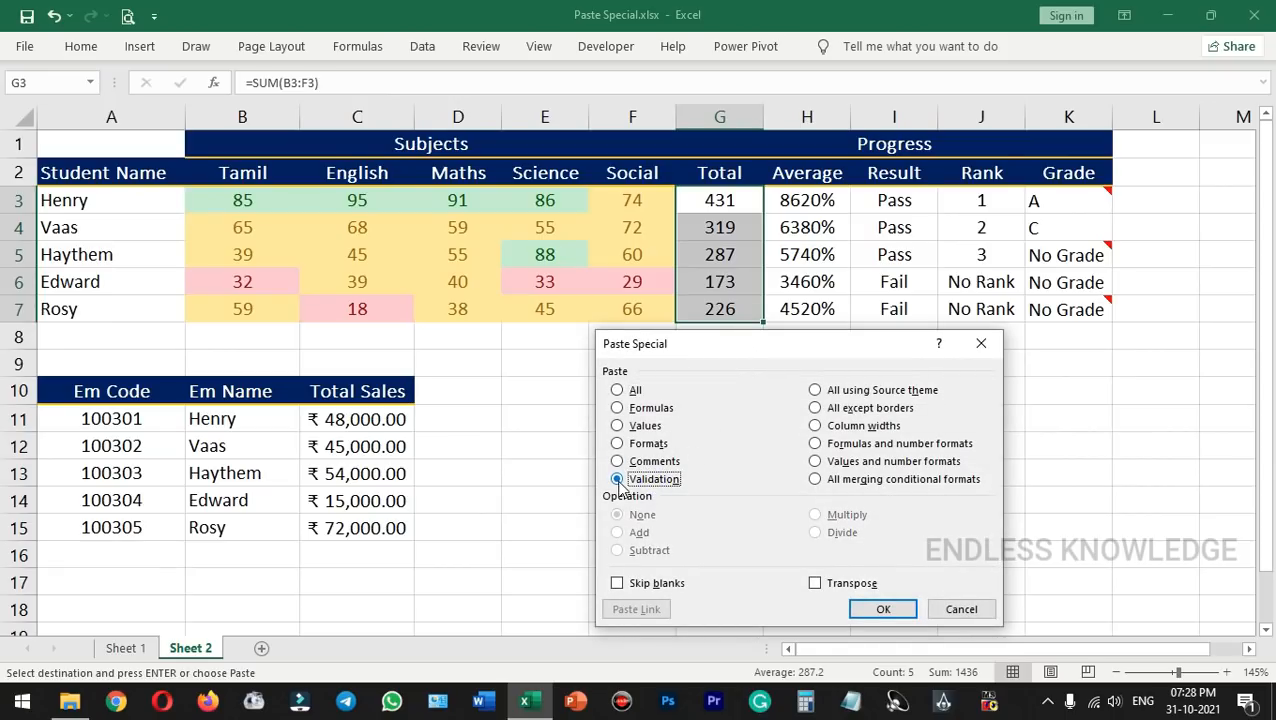
click(886, 609)
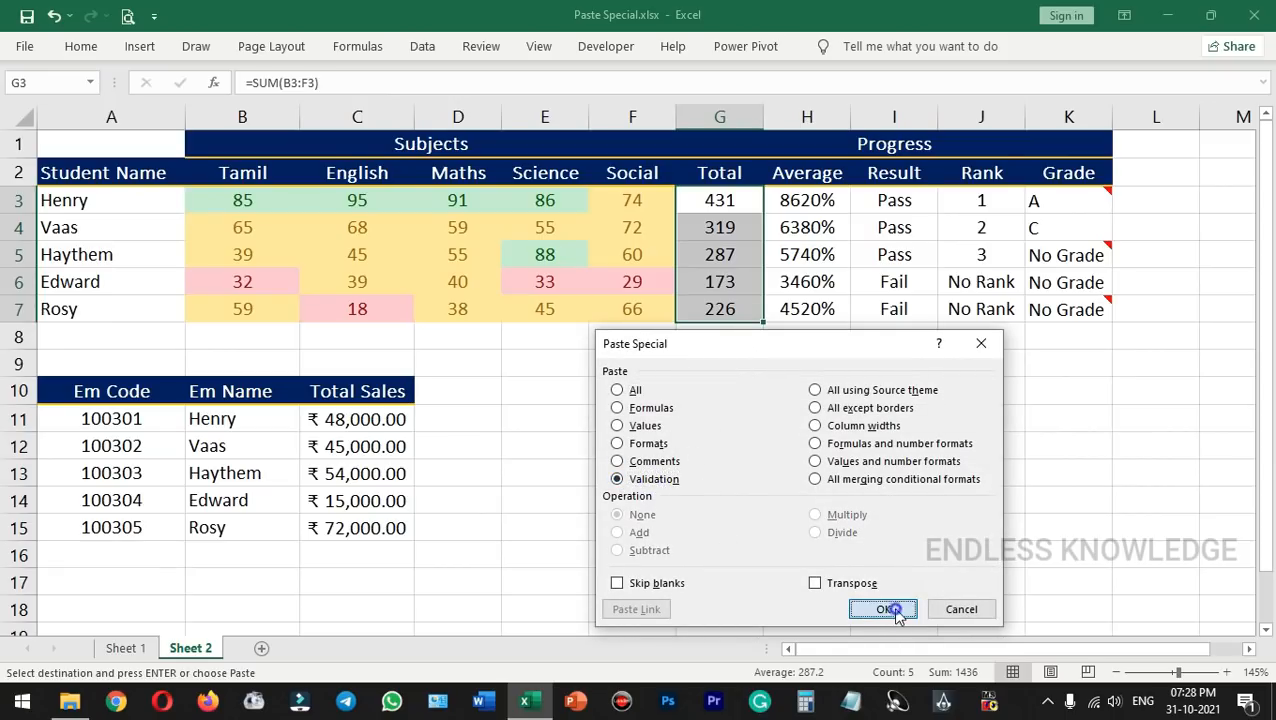
- Try to enter 555 as the Total in G5 on Sheet 2 to test the pasted validation
click(716, 254)
text(555)
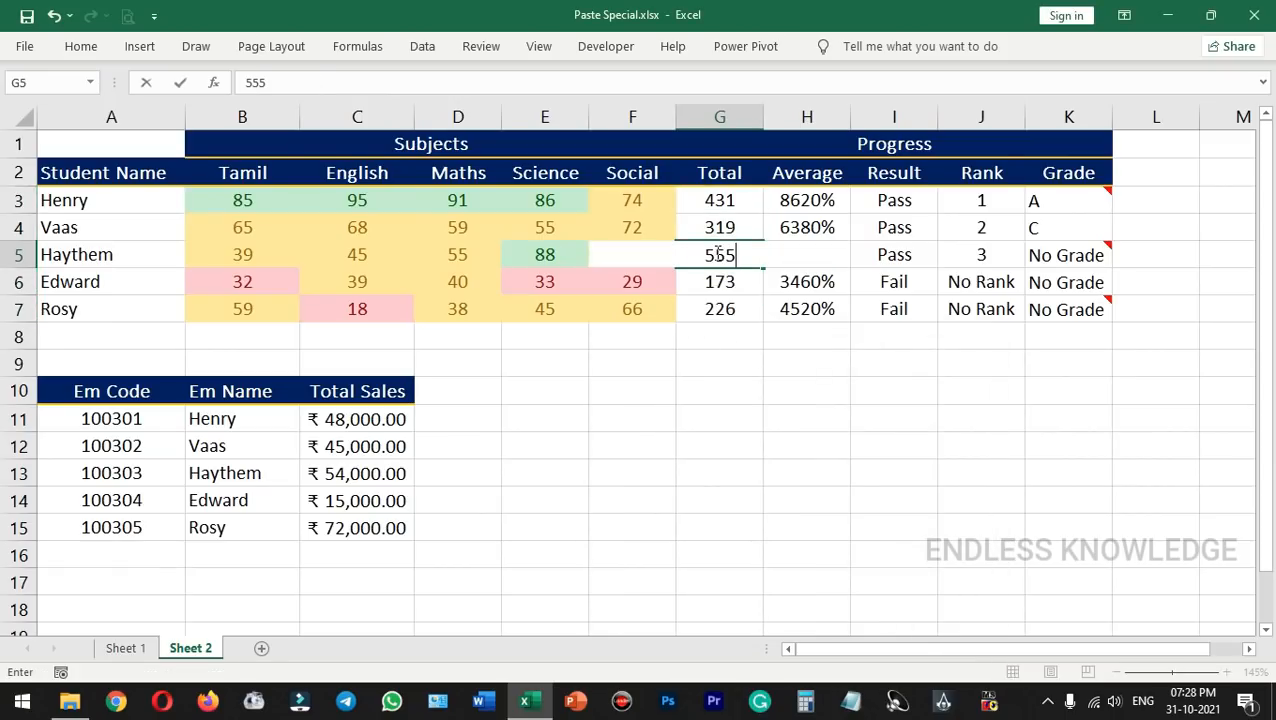
key(Return)
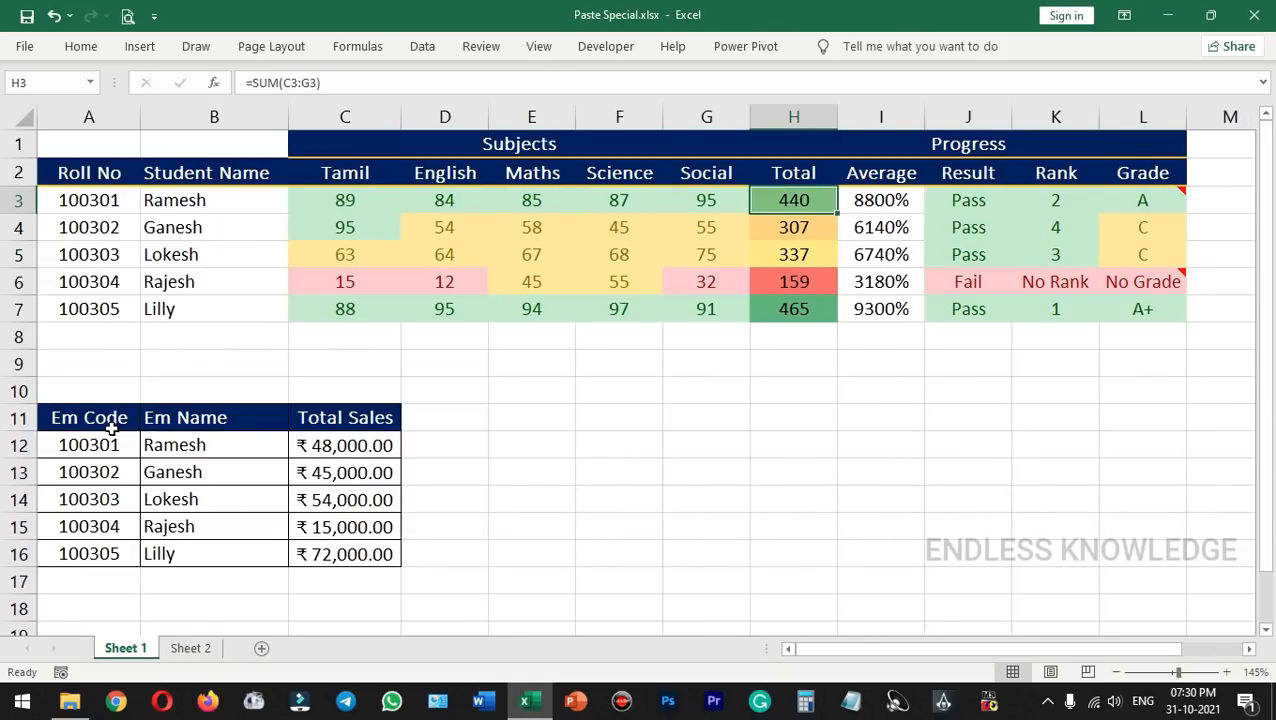
- Copy the employee sales table A11:C16 on Sheet 1 and paste it at F10 on Sheet 2 using Paste Special with All except borders
drag(106, 422, 320, 550)
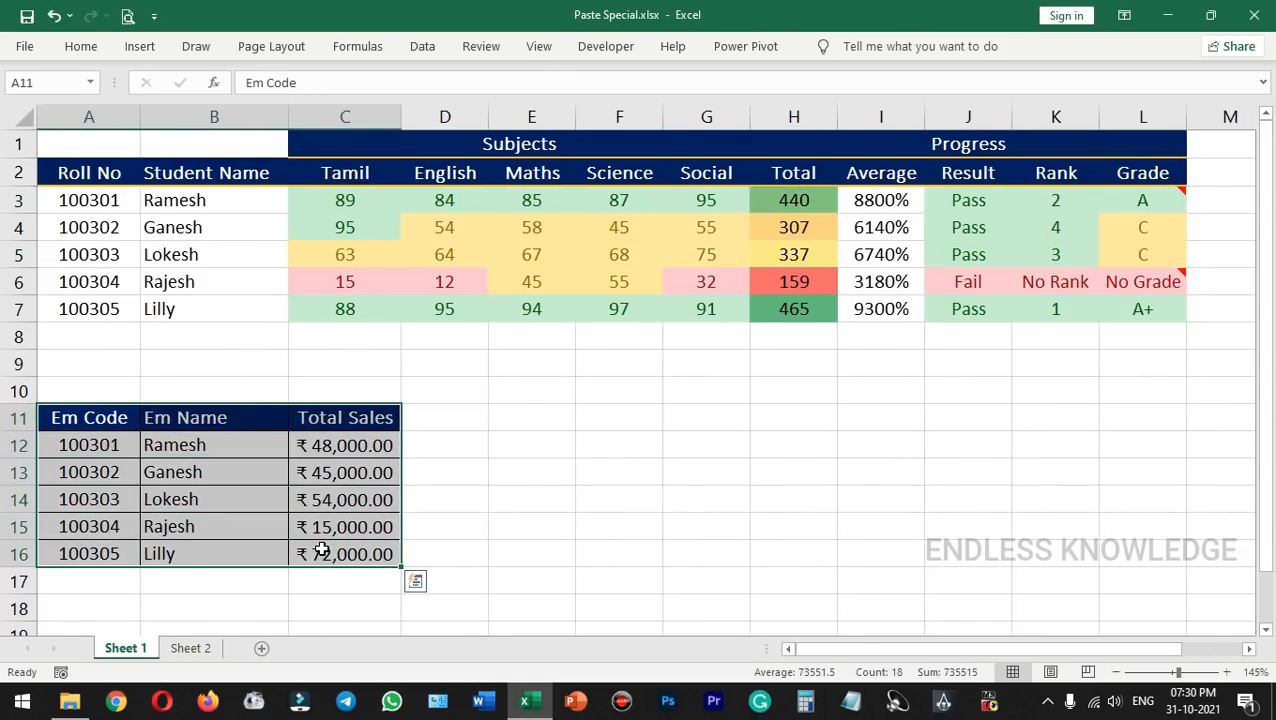
click(540, 537)
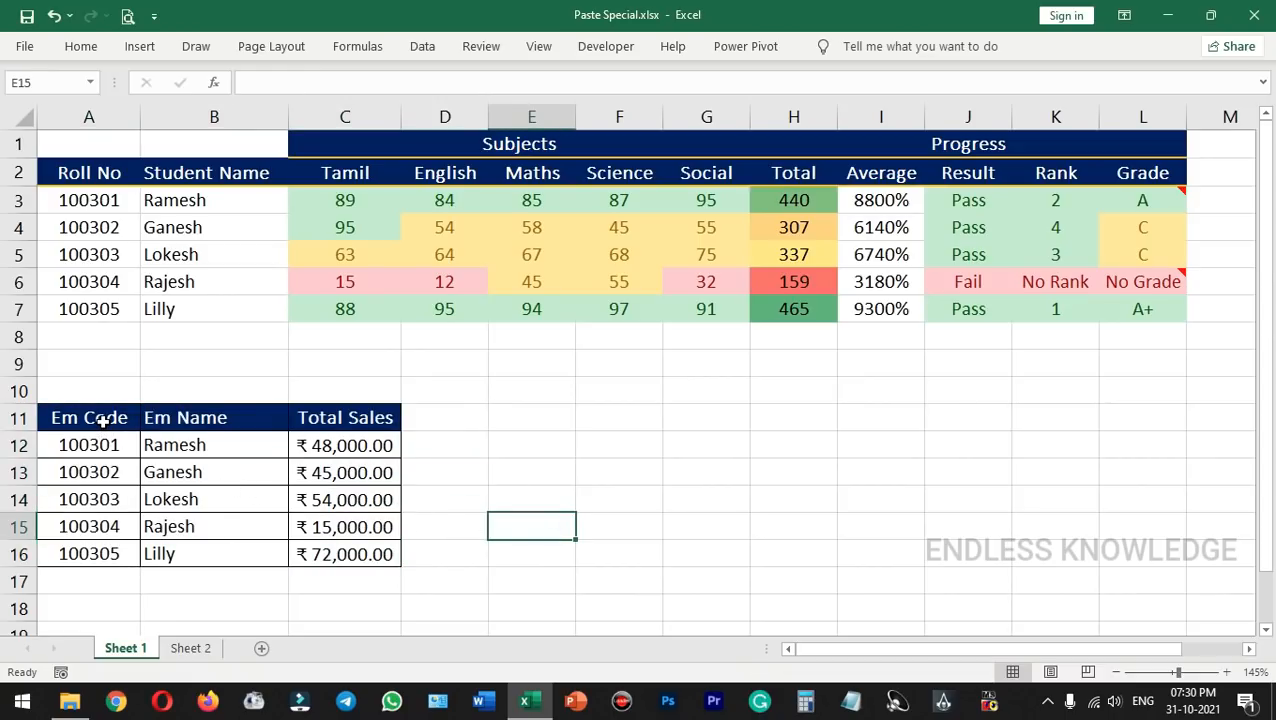
drag(103, 420, 367, 542)
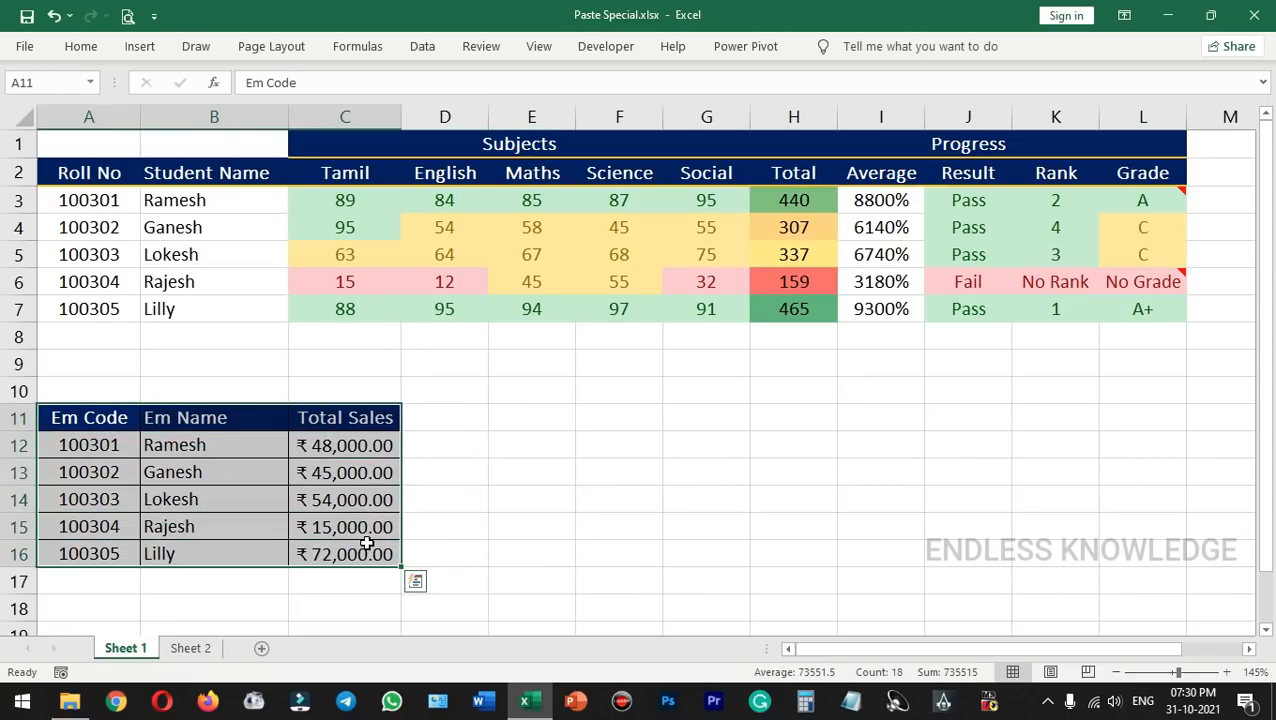
key(ctrl+c)
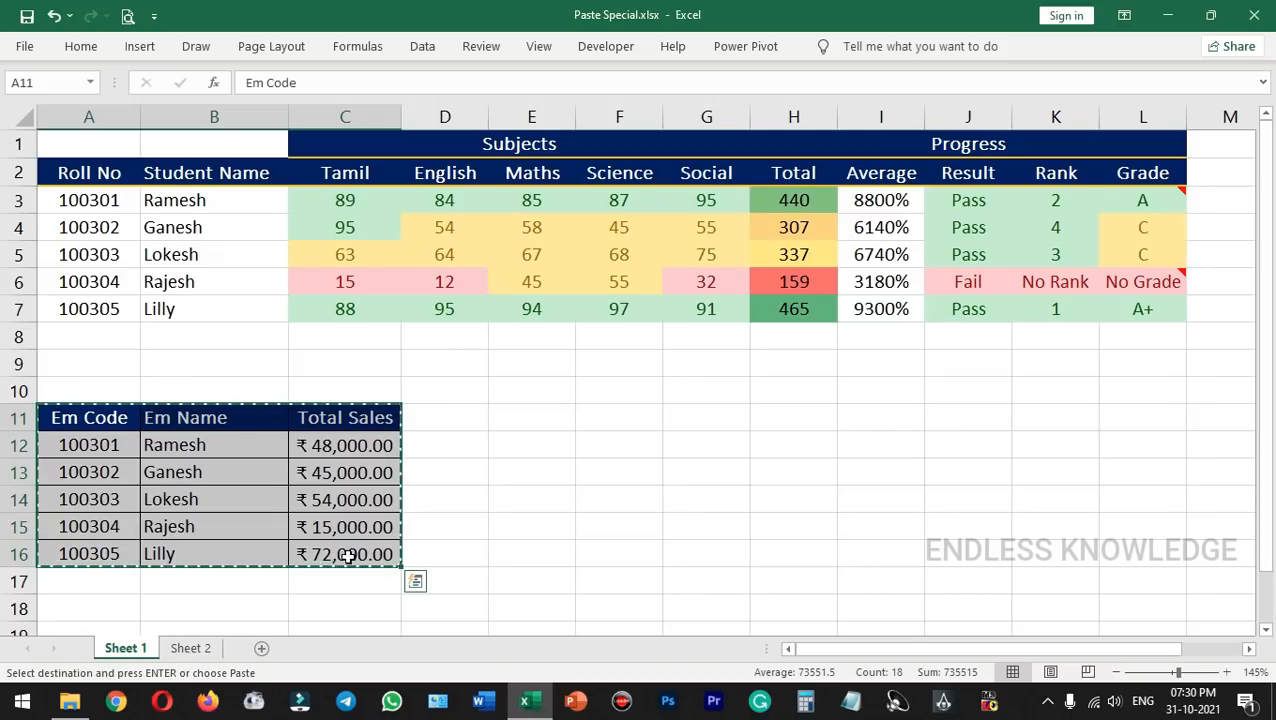
click(192, 648)
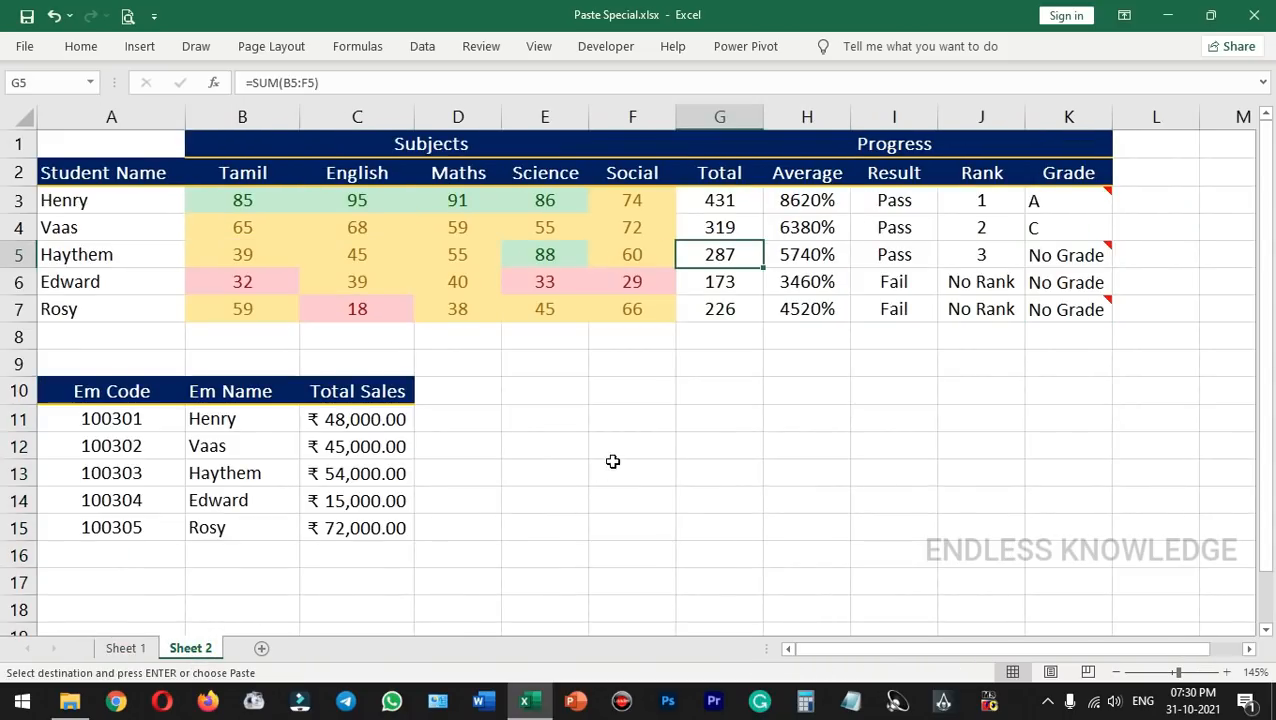
click(645, 392)
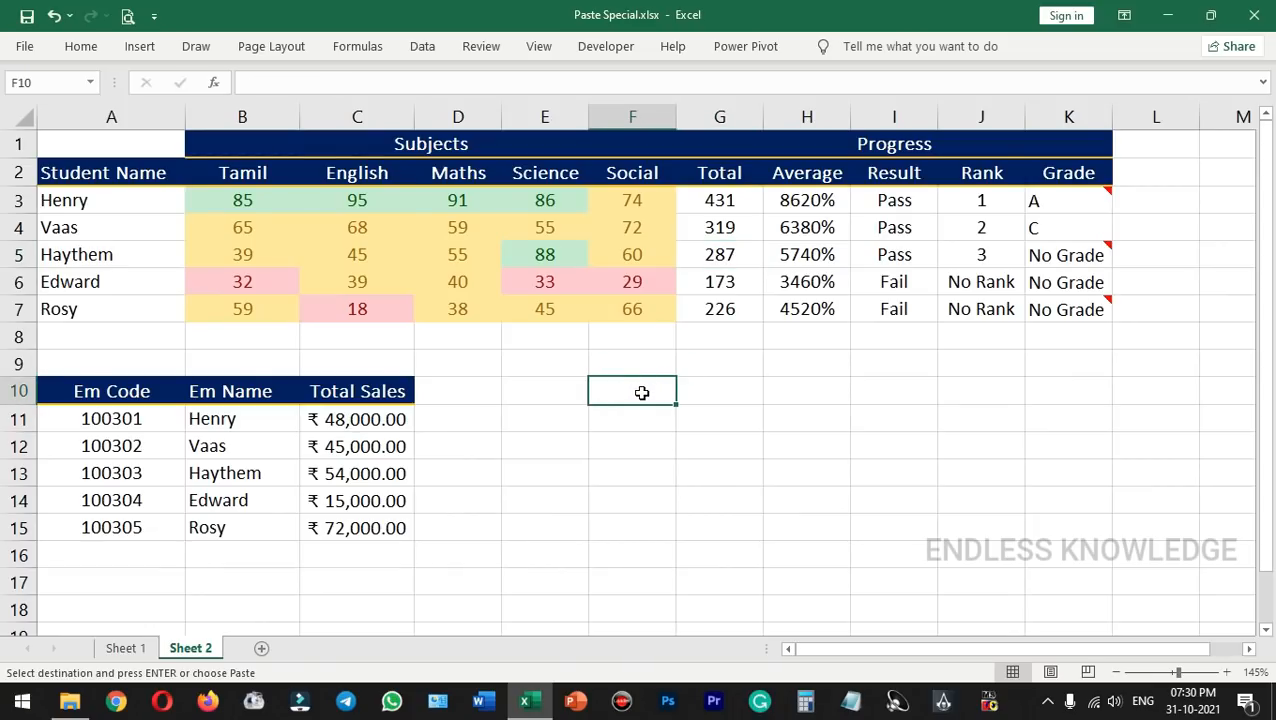
key(ctrl+alt+v)
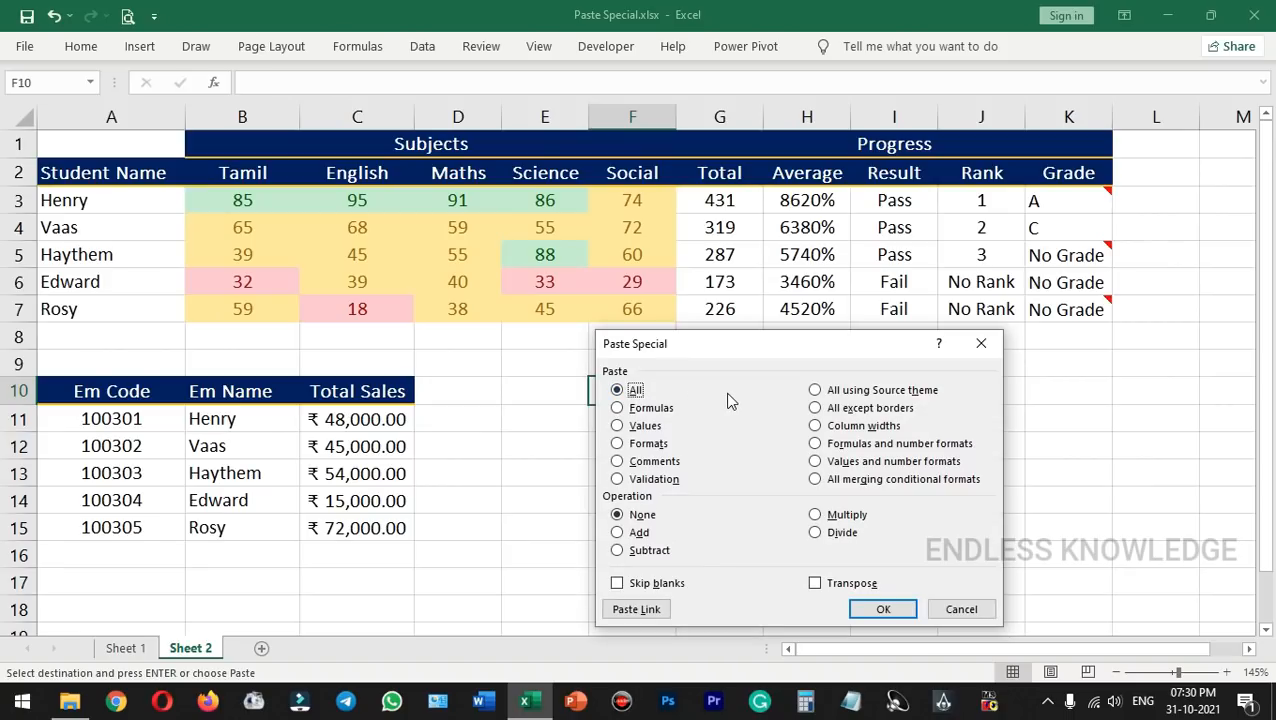
click(852, 409)
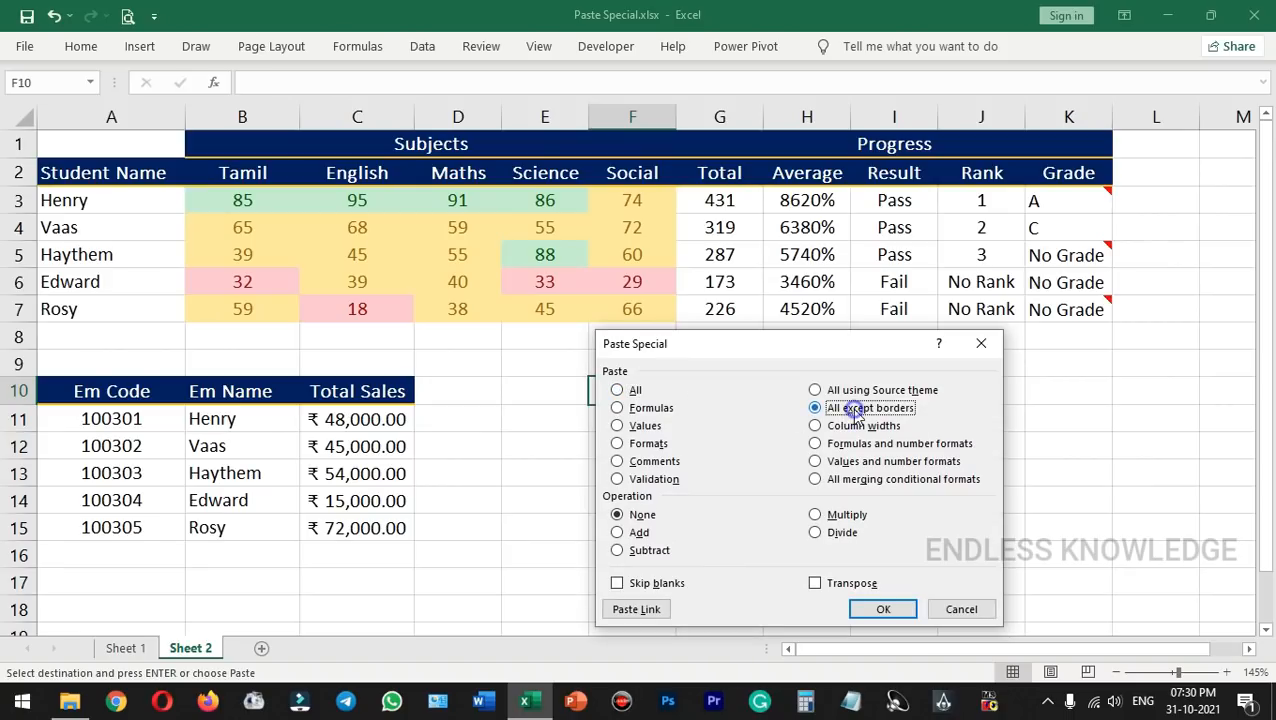
click(883, 609)
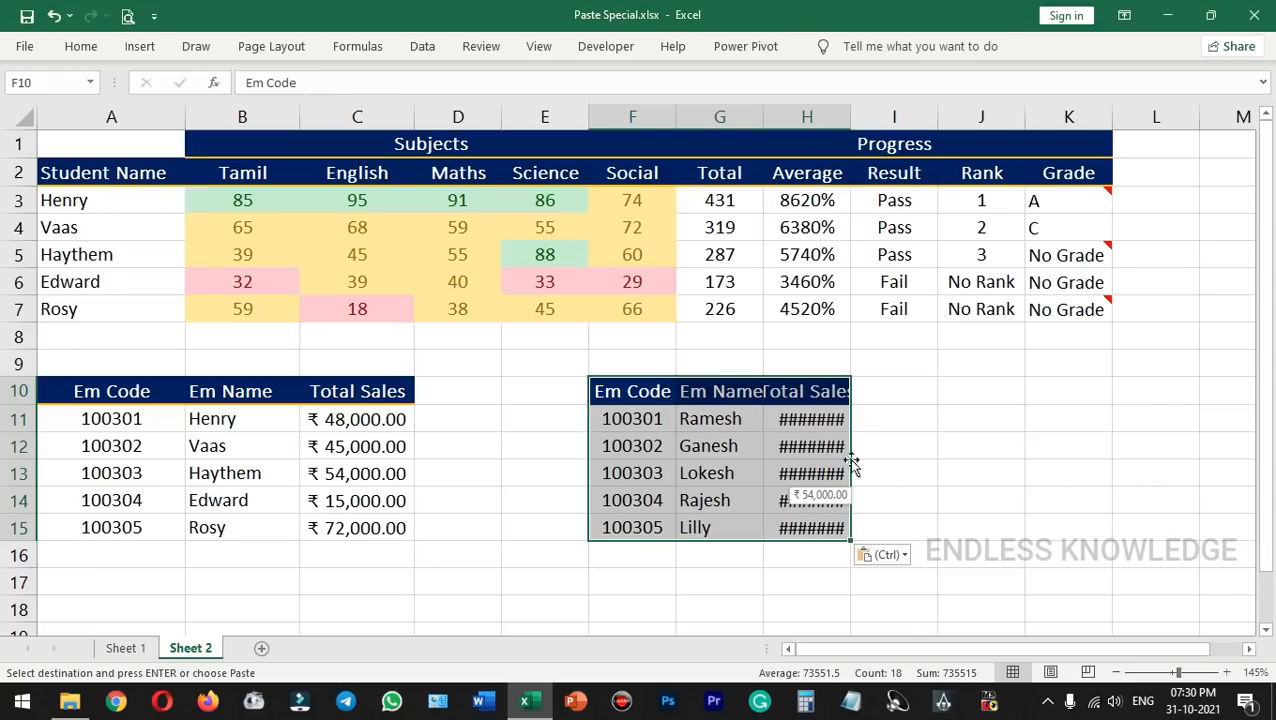
- Compare the borders of the pasted table on Sheet 2 with the source table on Sheet 1, clearing the copy selection
click(1025, 473)
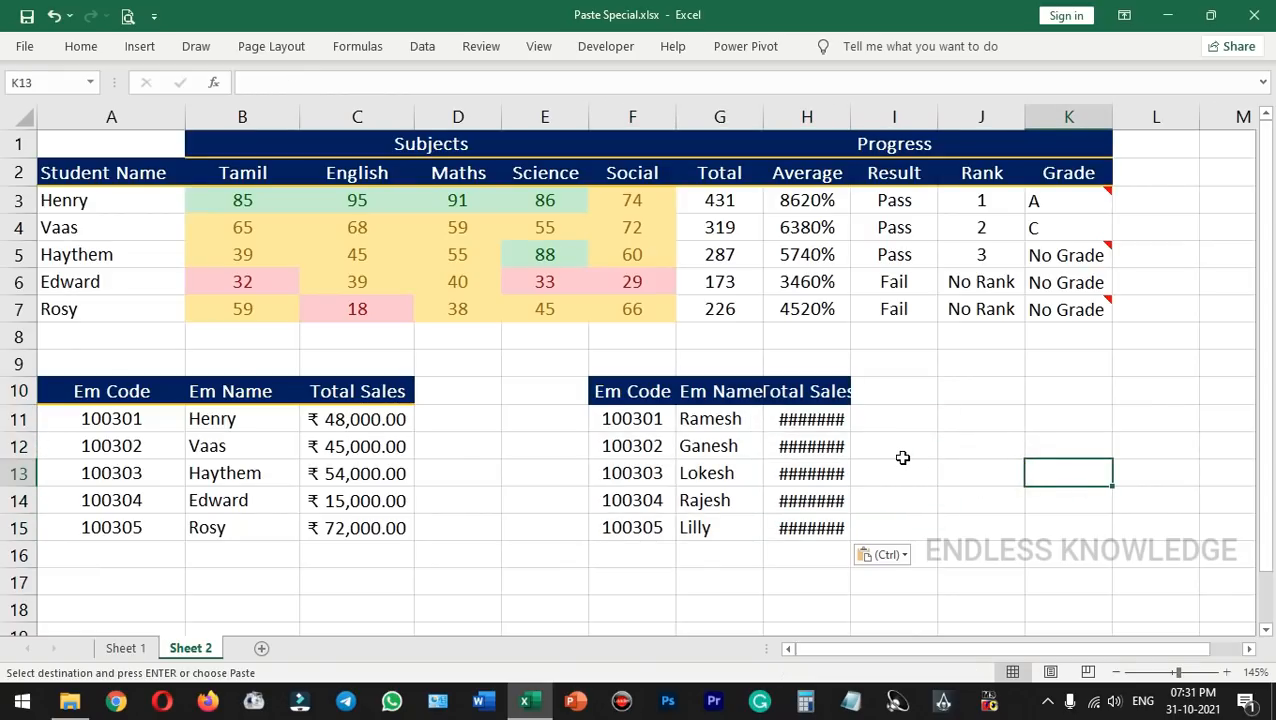
click(126, 648)
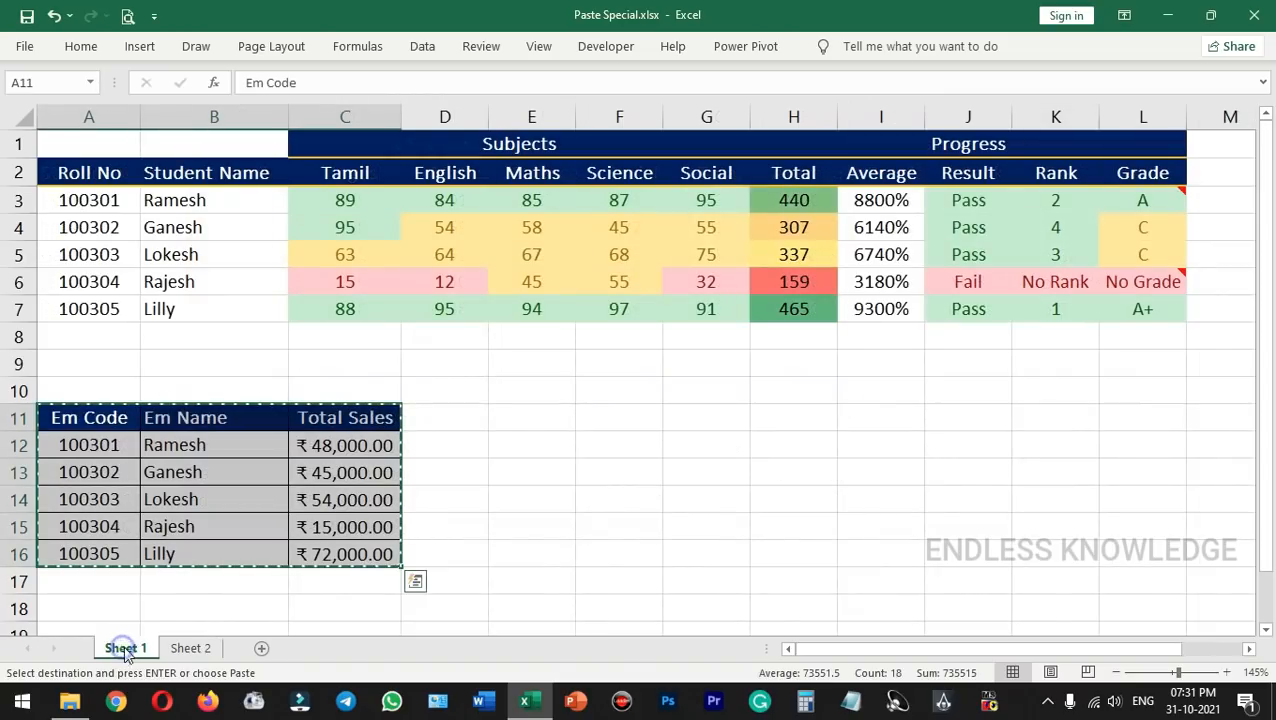
key(Escape)
click(464, 478)
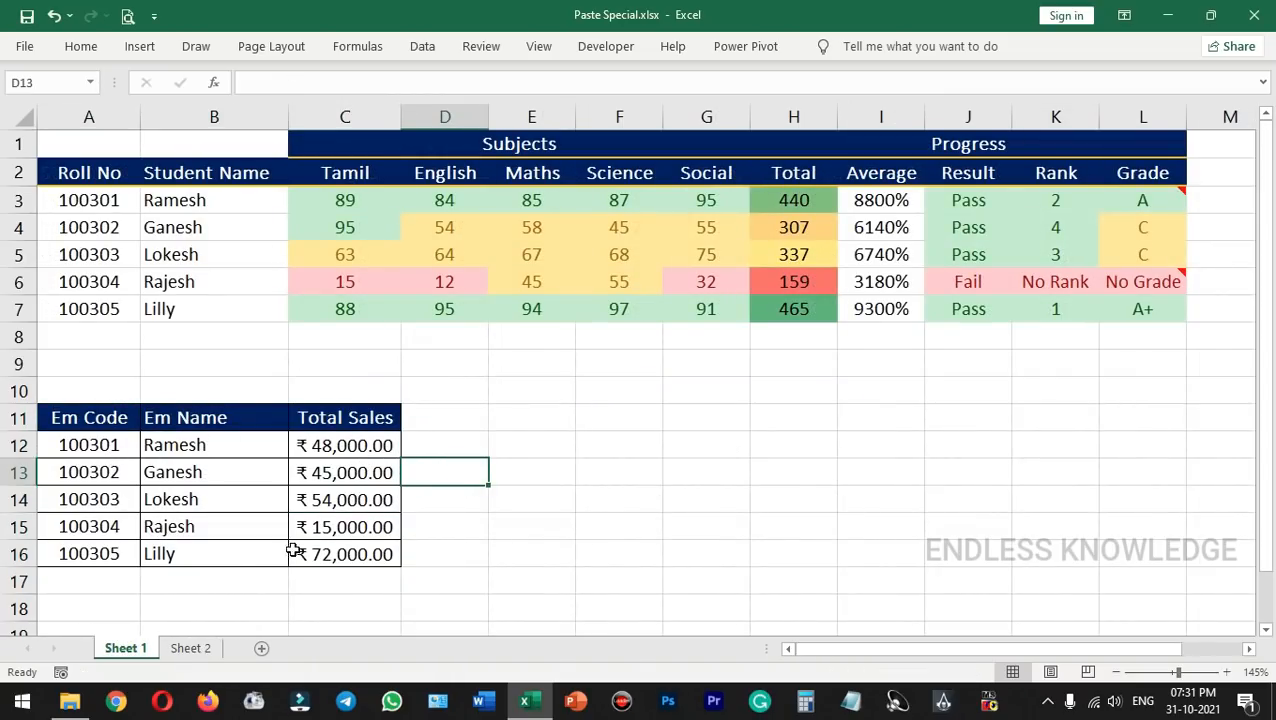
- Compare the column widths of the employee sales tables on Sheet 2 and Sheet 1
click(181, 650)
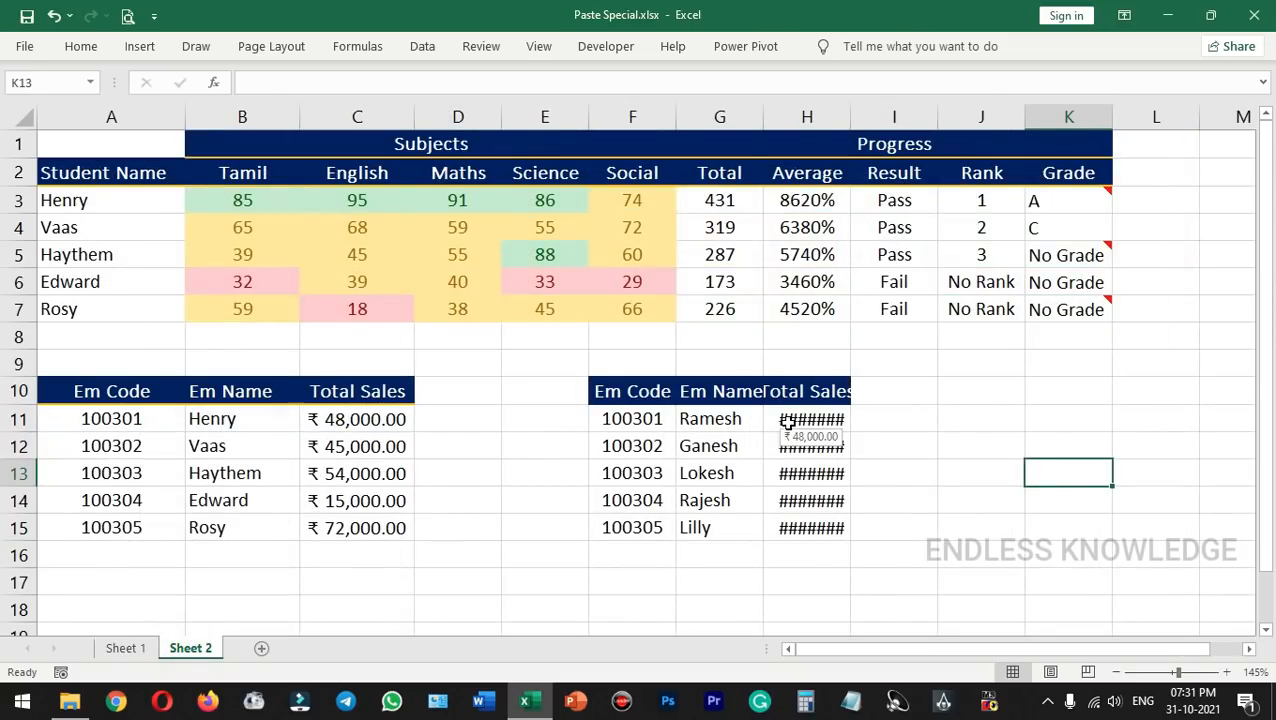
click(124, 650)
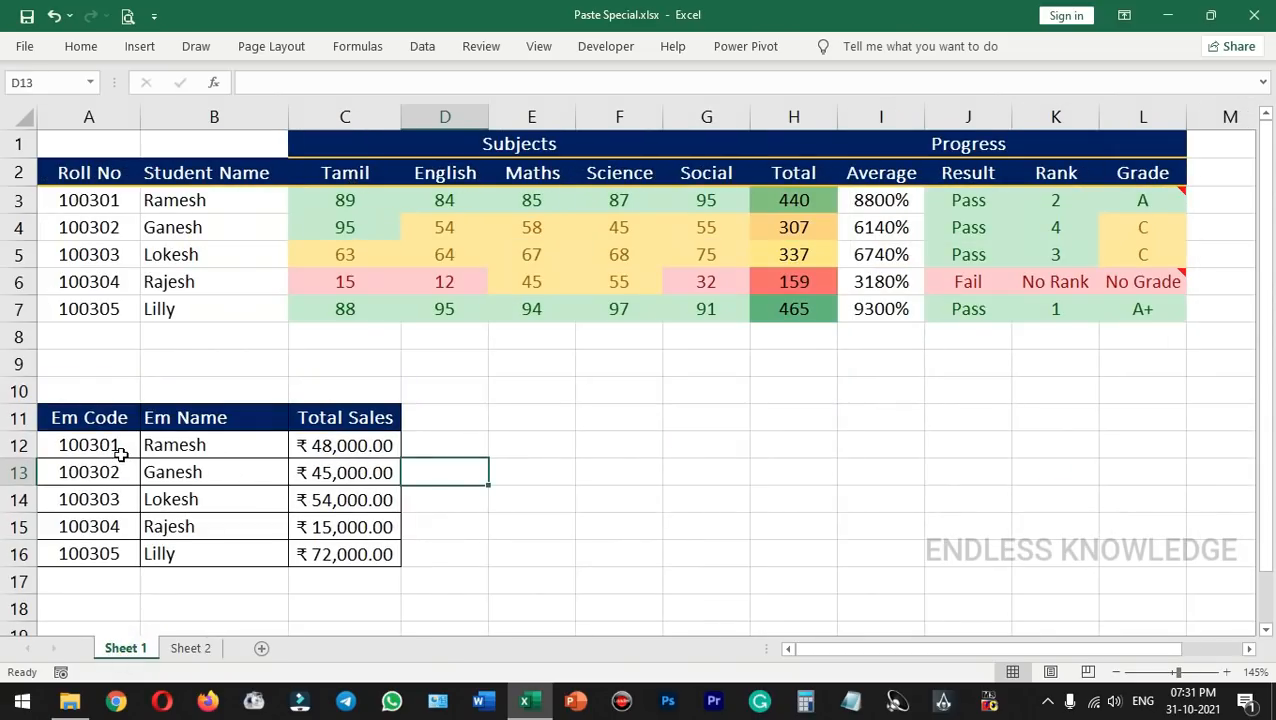
click(188, 648)
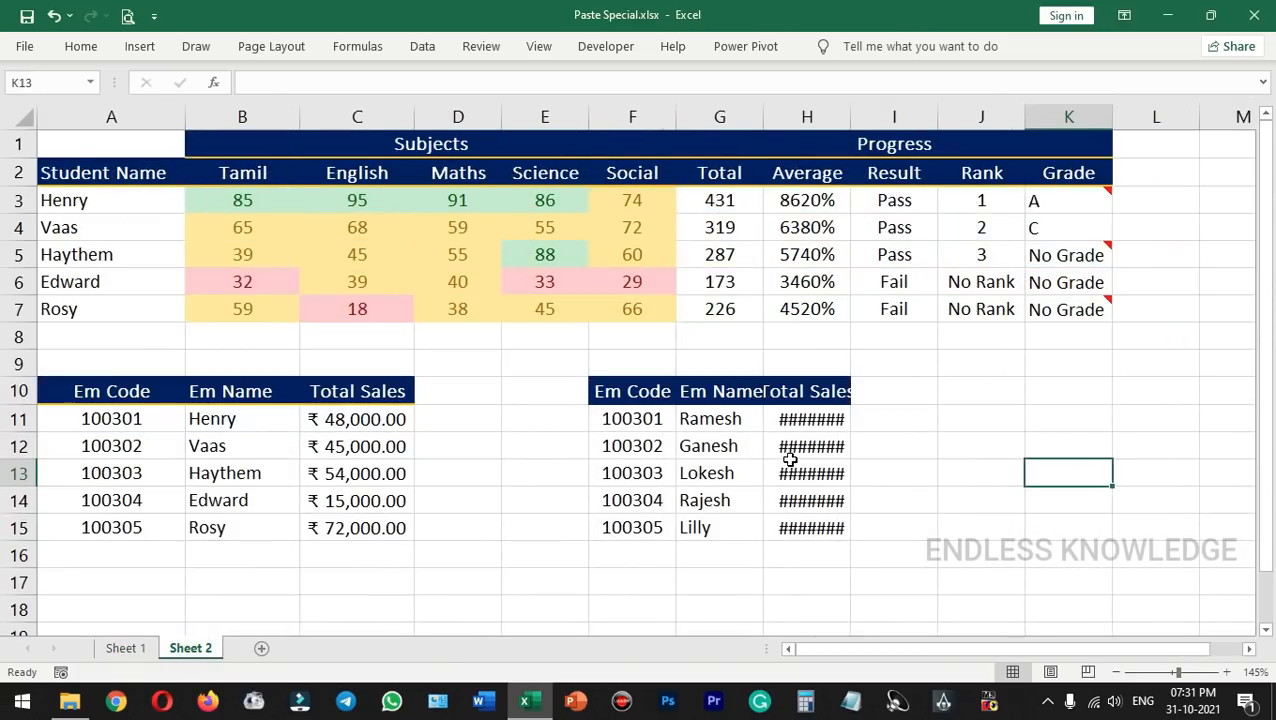
- Copy the employee row A12:C12 on Sheet 1 and paste only its column widths onto F11:H11 on Sheet 2 using Paste Special
click(124, 648)
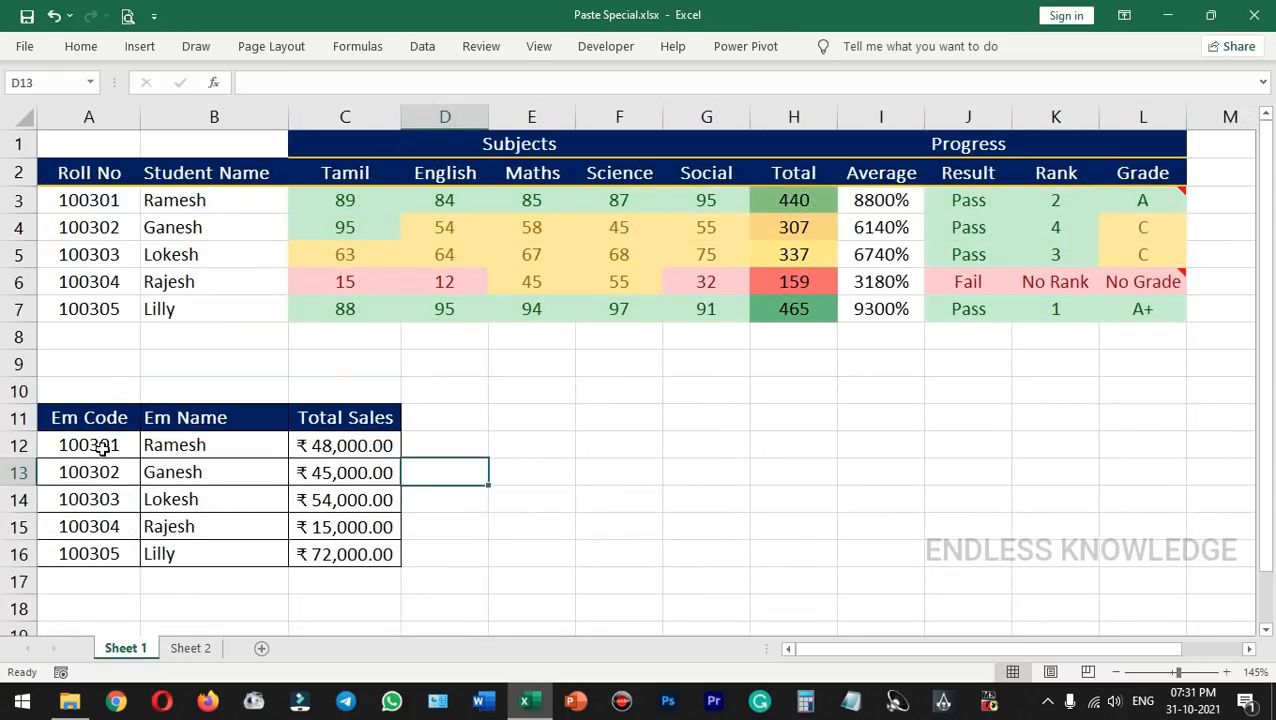
drag(79, 444, 303, 441)
drag(308, 440, 310, 441)
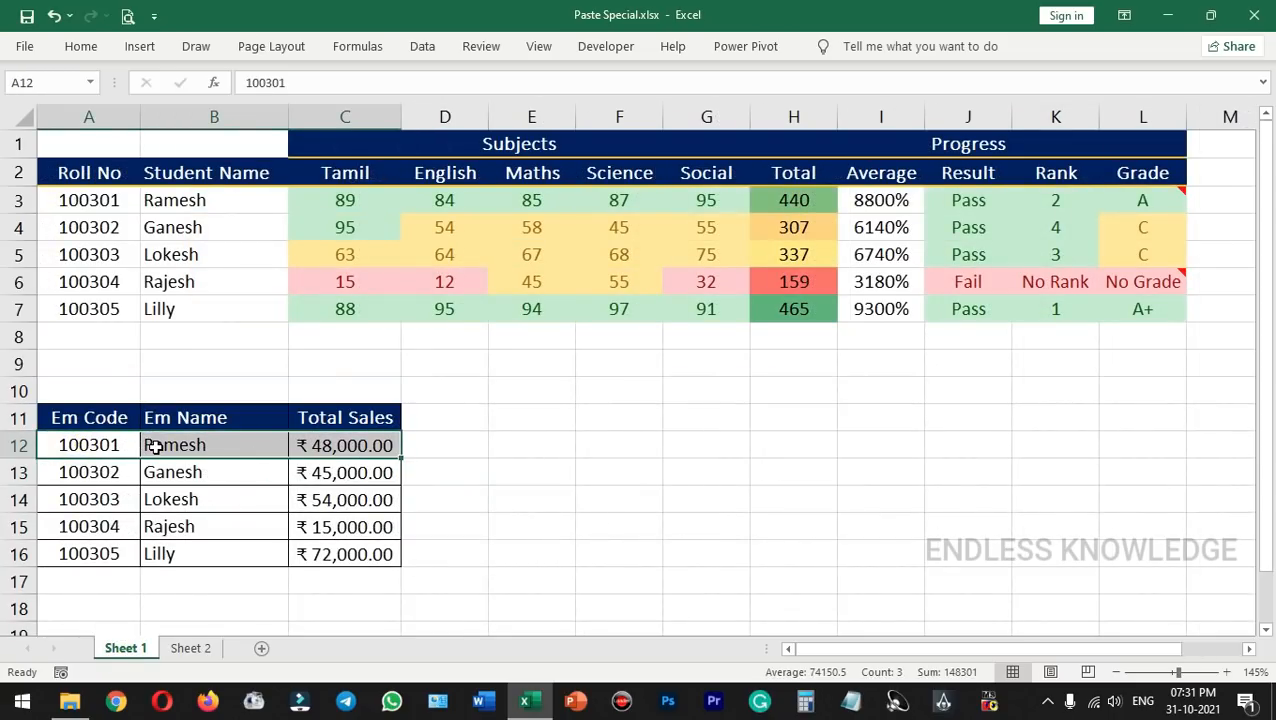
key(ctrl+c)
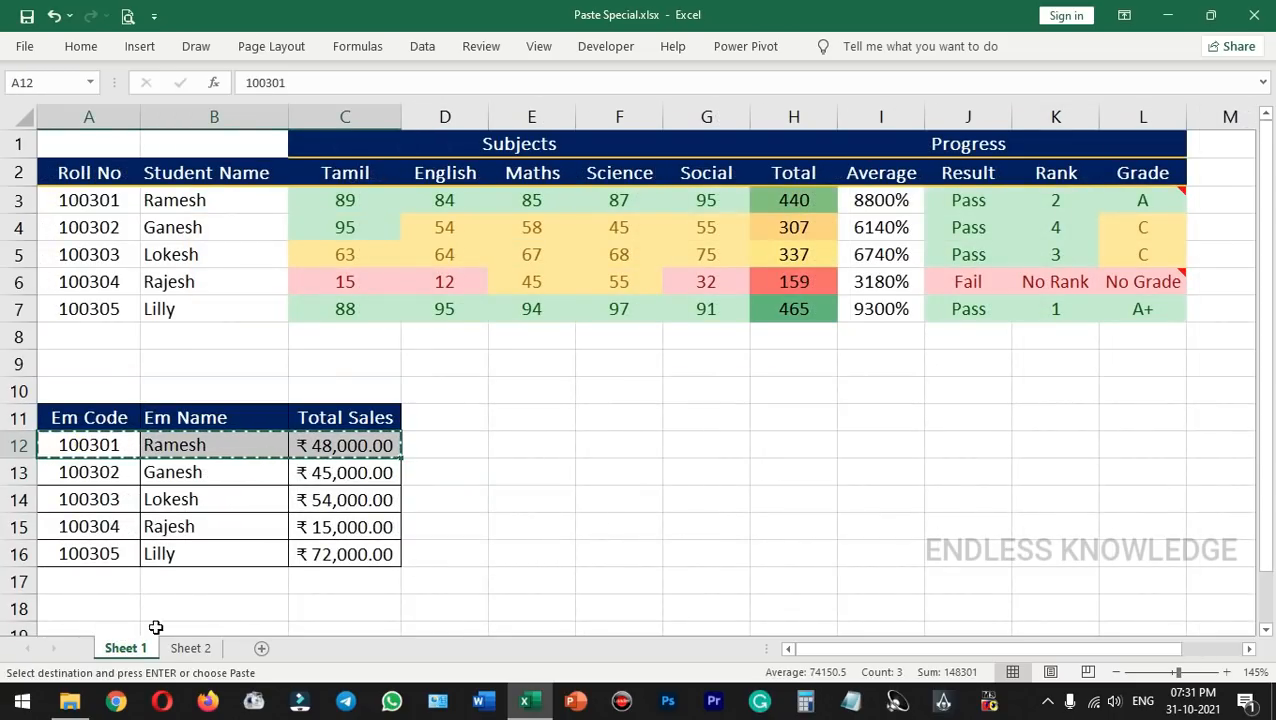
click(190, 648)
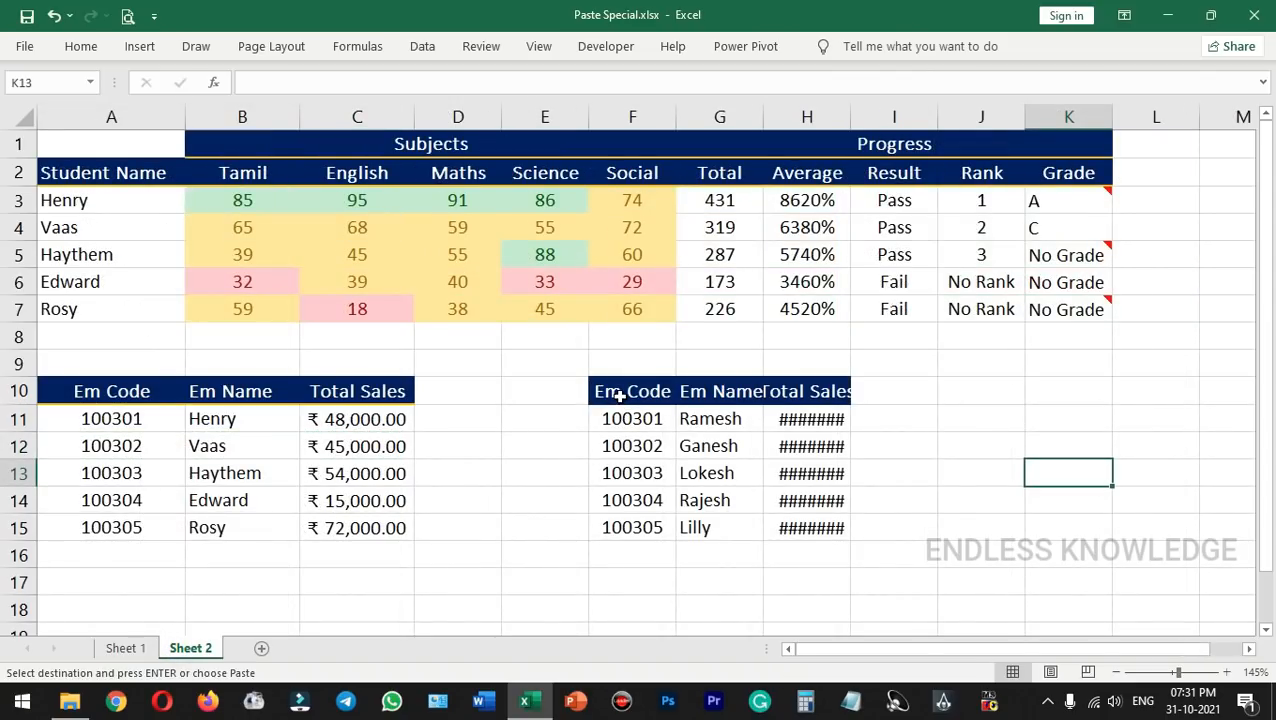
drag(618, 396, 788, 535)
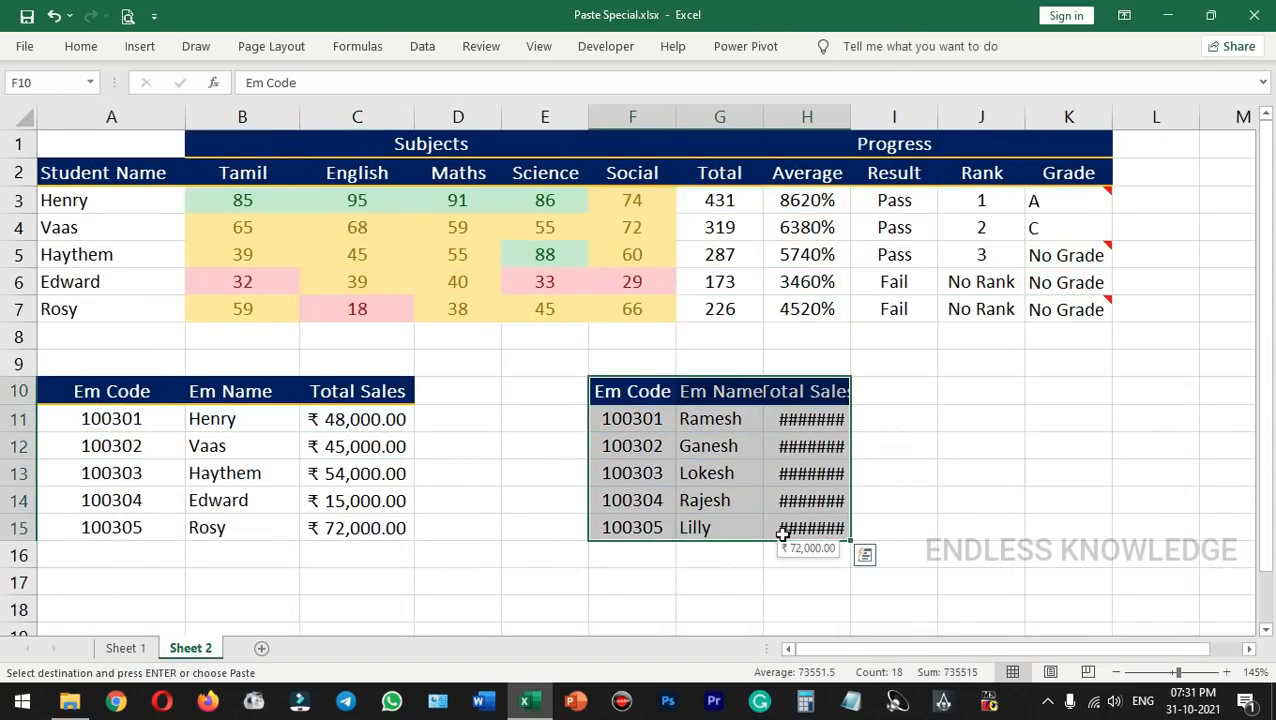
drag(641, 428, 792, 420)
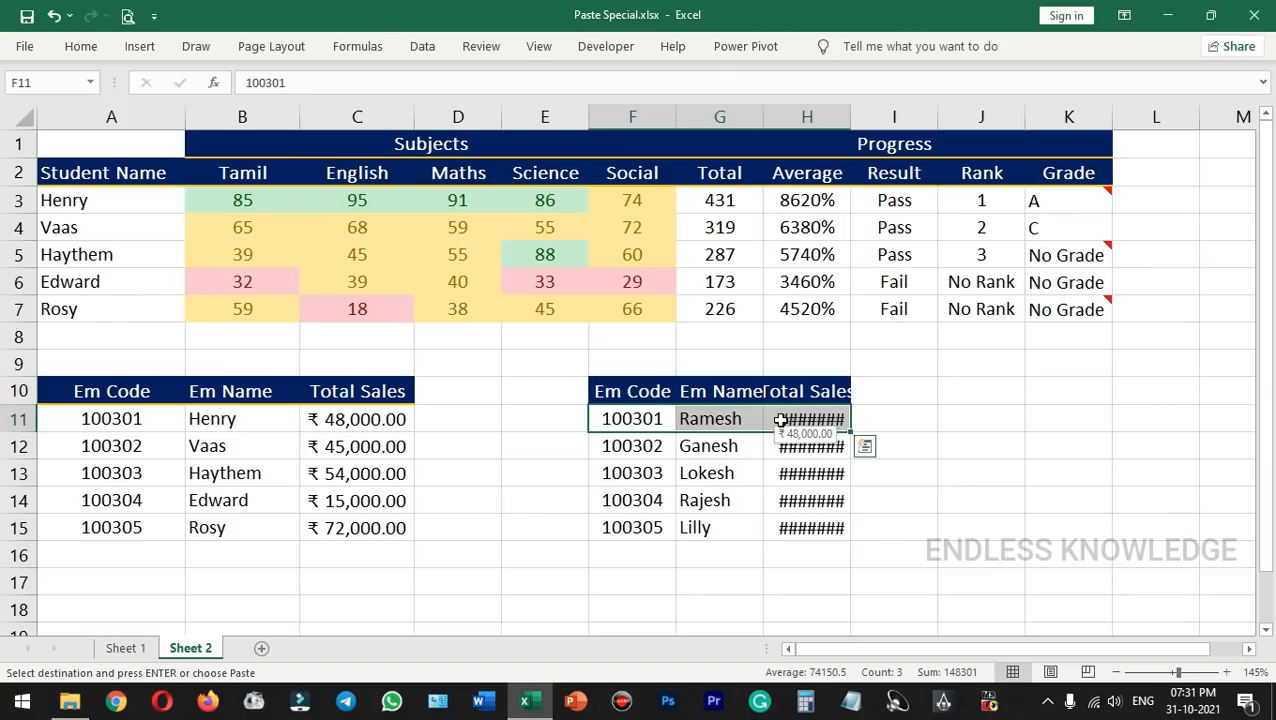
key(ctrl+alt+v)
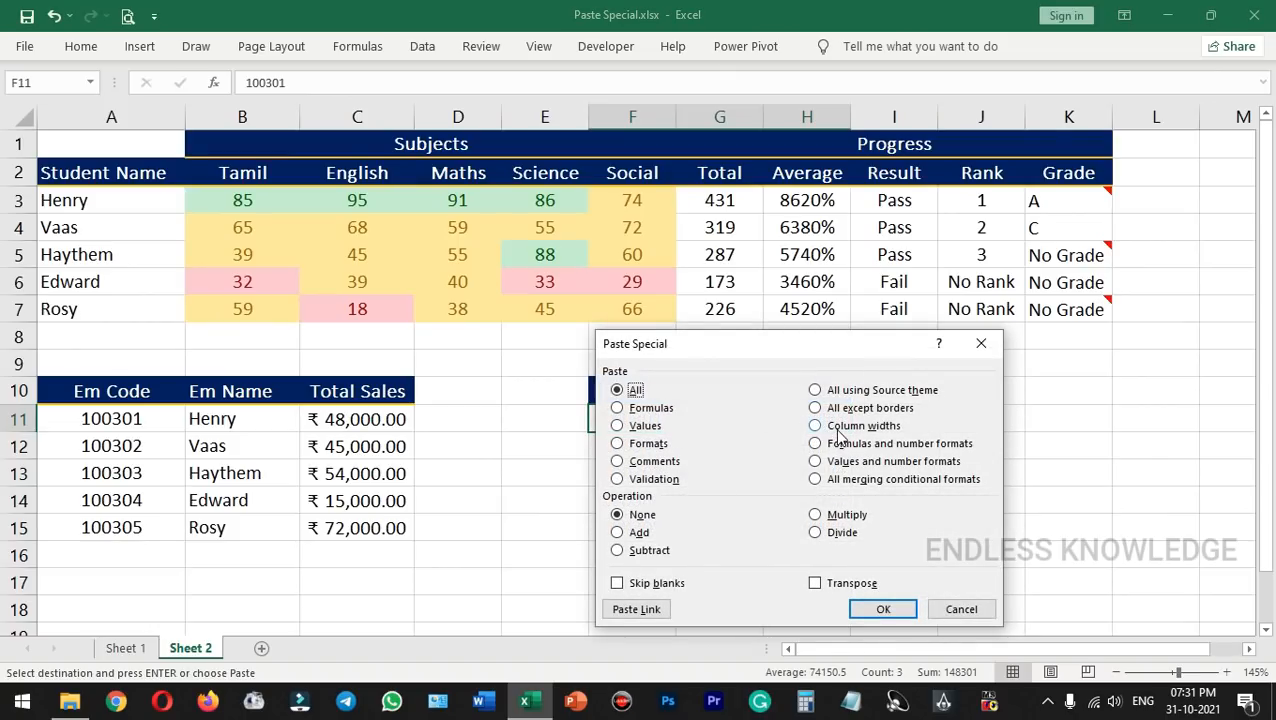
click(829, 426)
click(884, 610)
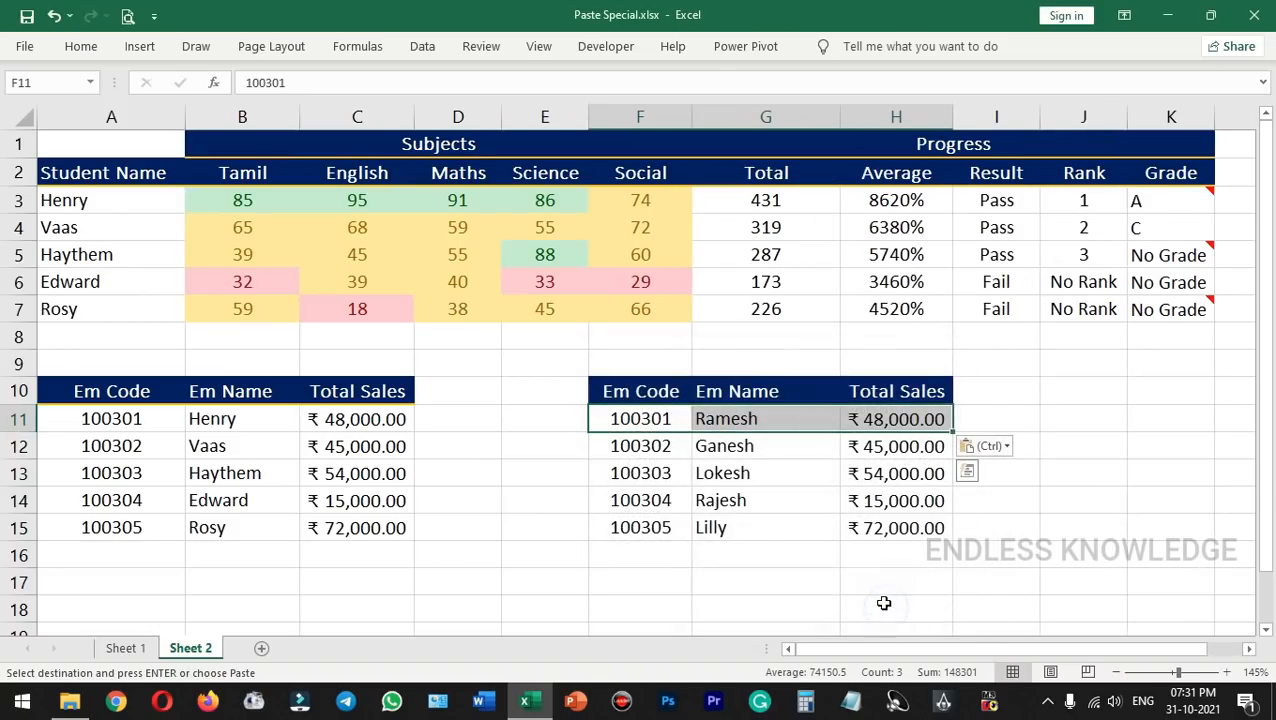
click(790, 555)
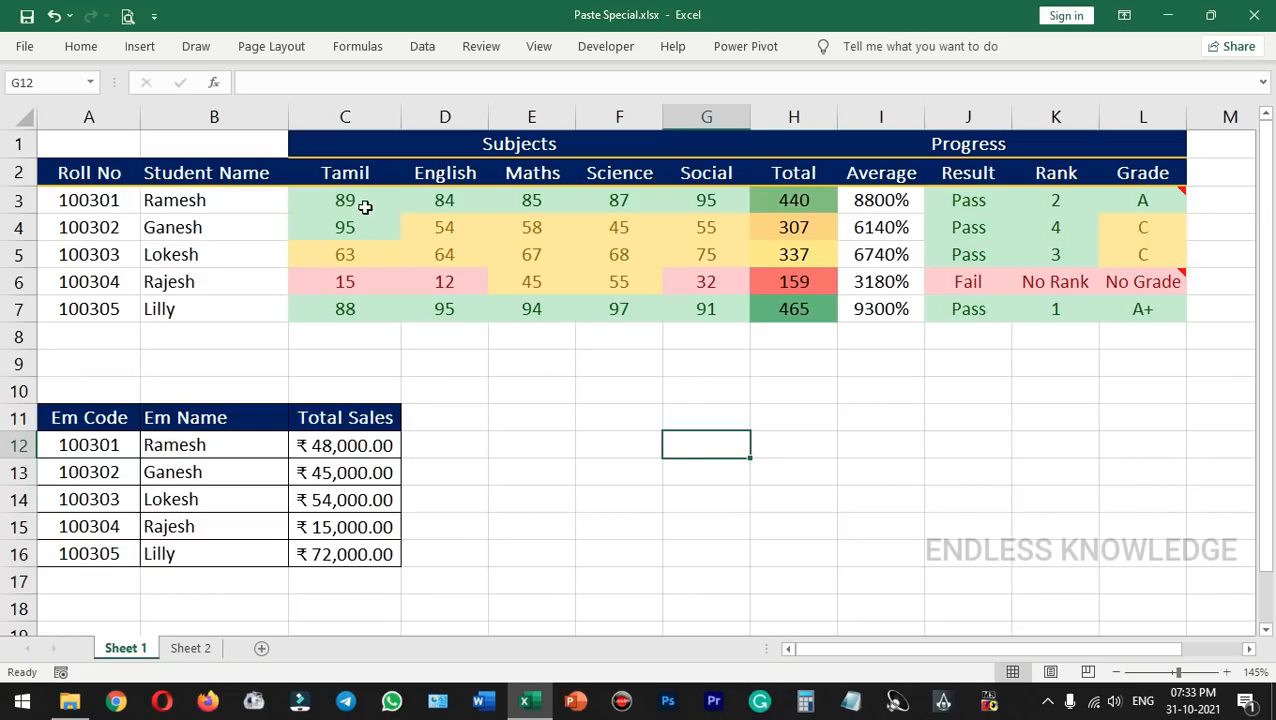
- Copy the subject marks C3:G7 on Sheet 1 and paste them as links at E10 on the same sheet using Paste Link
drag(340, 201, 698, 308)
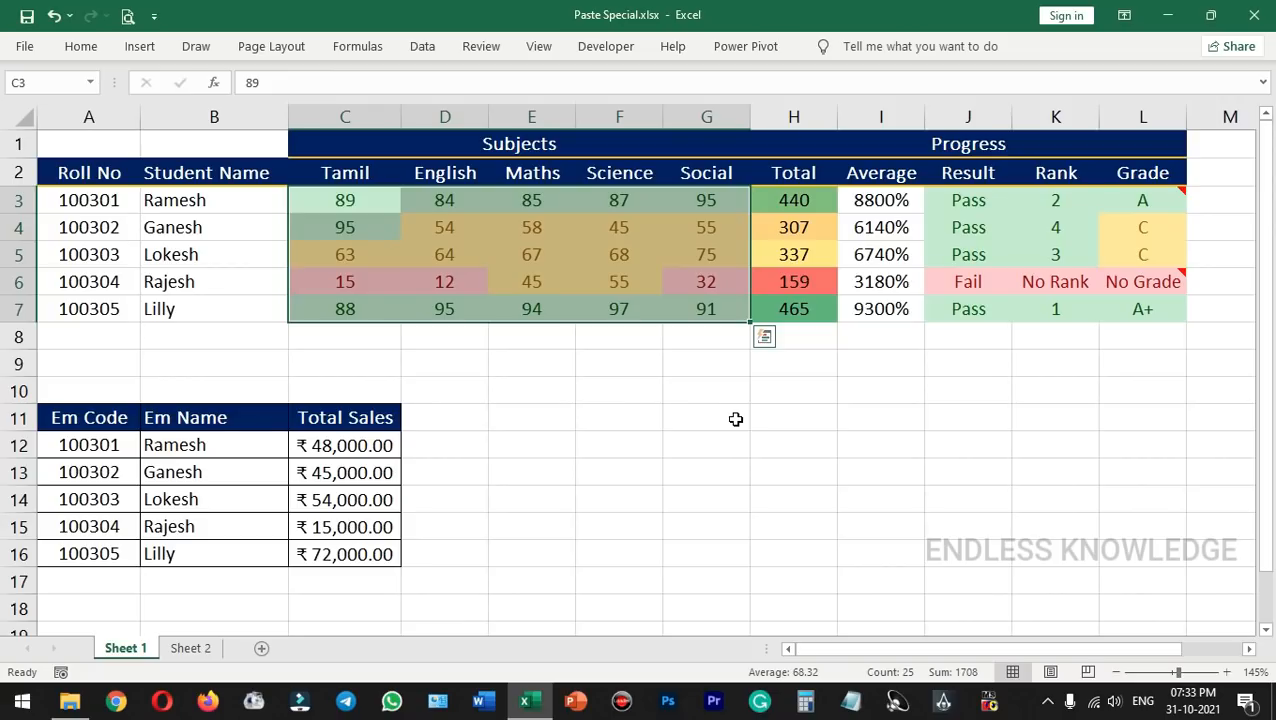
key(ctrl+c)
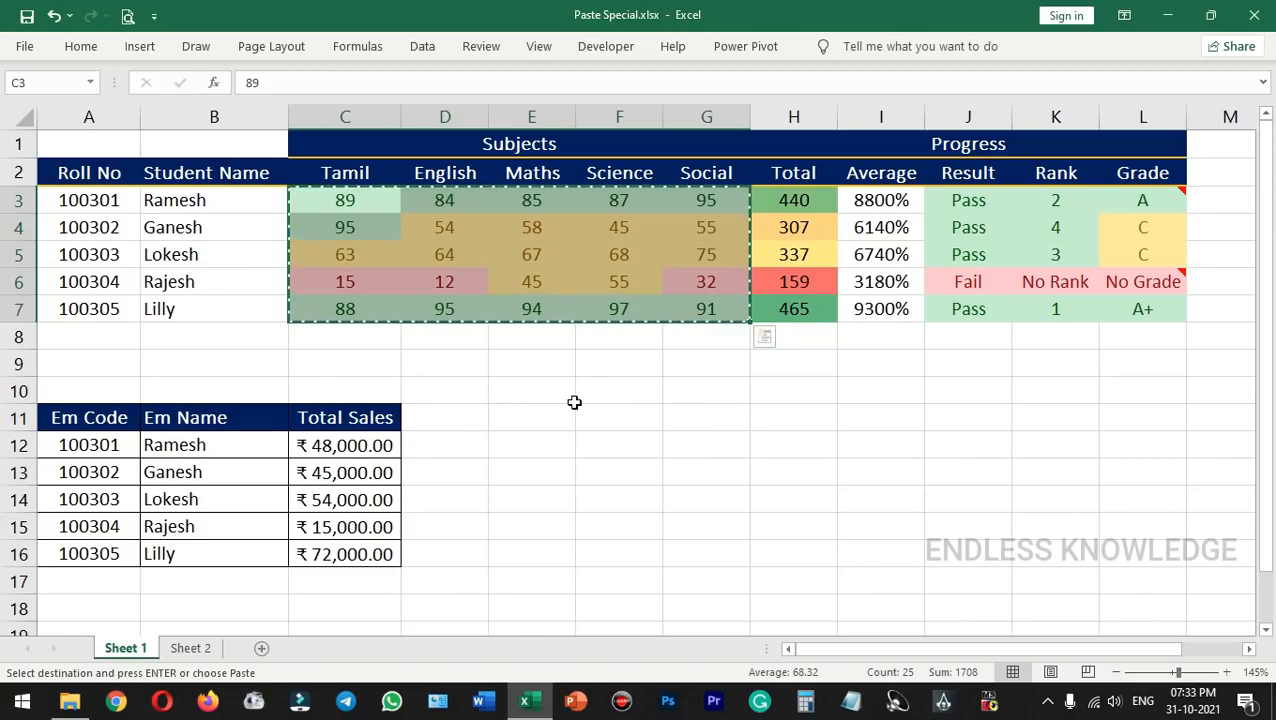
click(567, 401)
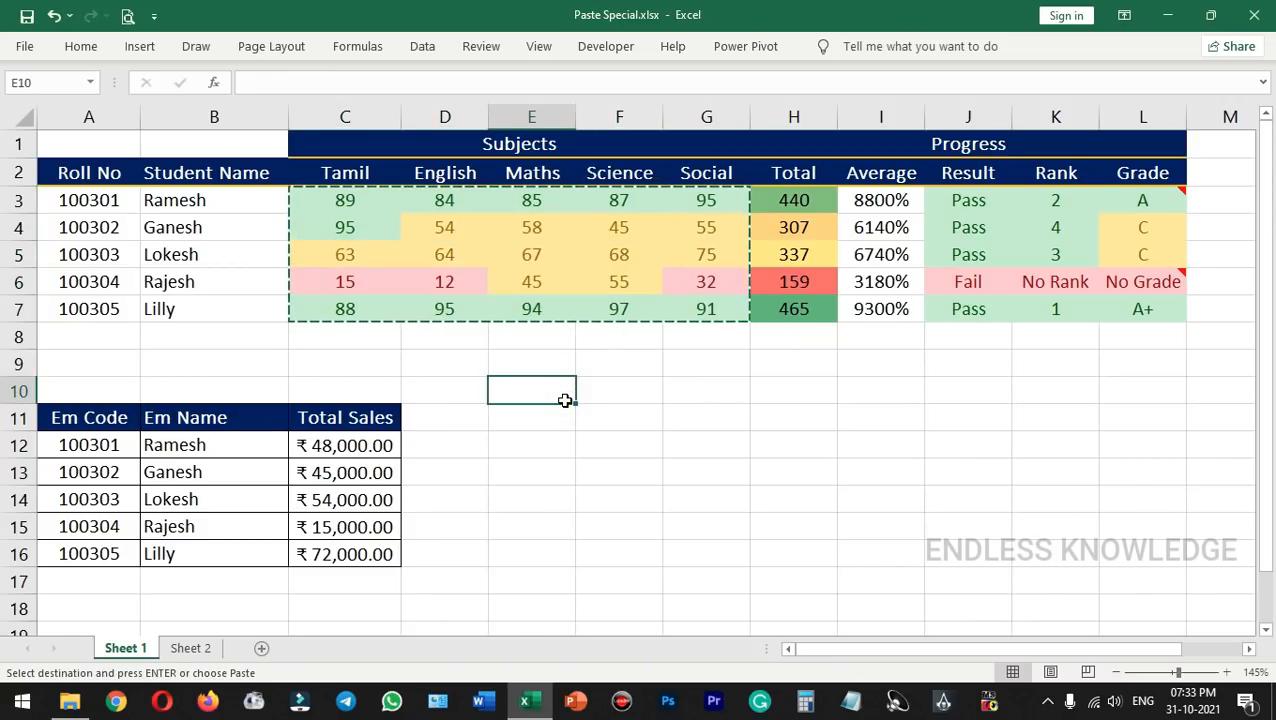
key(ctrl+alt+v)
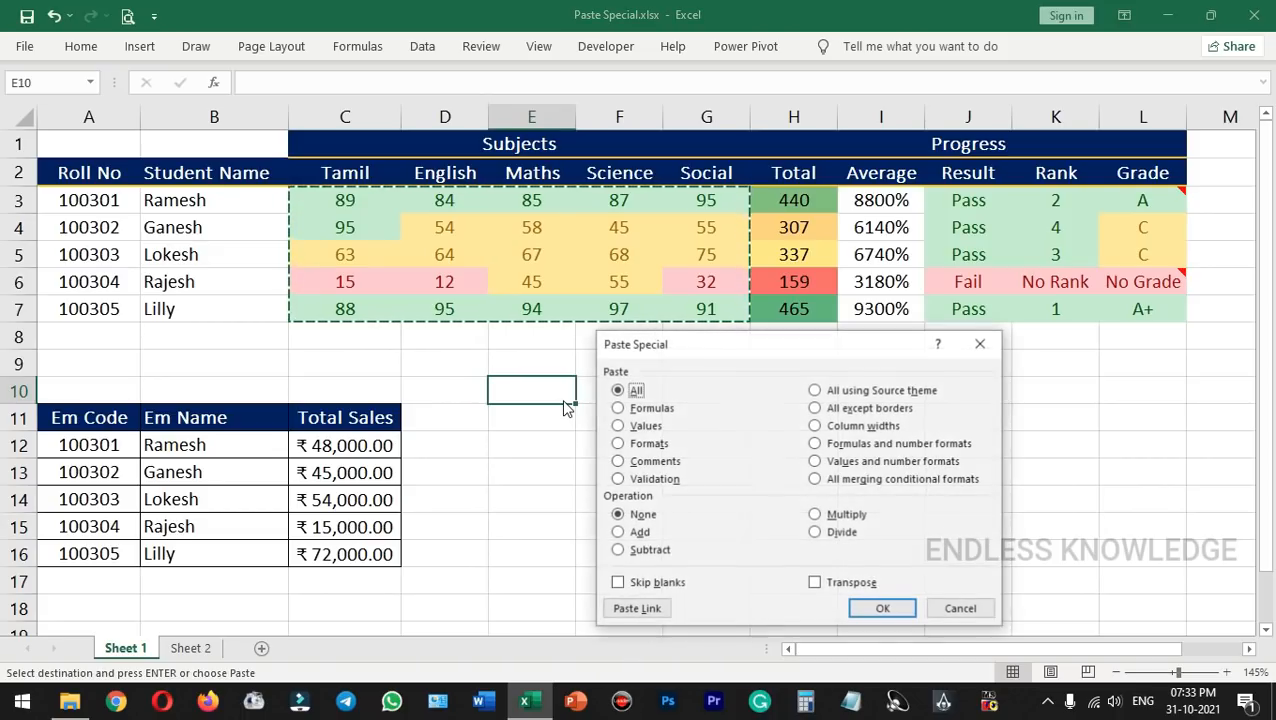
click(652, 611)
click(661, 481)
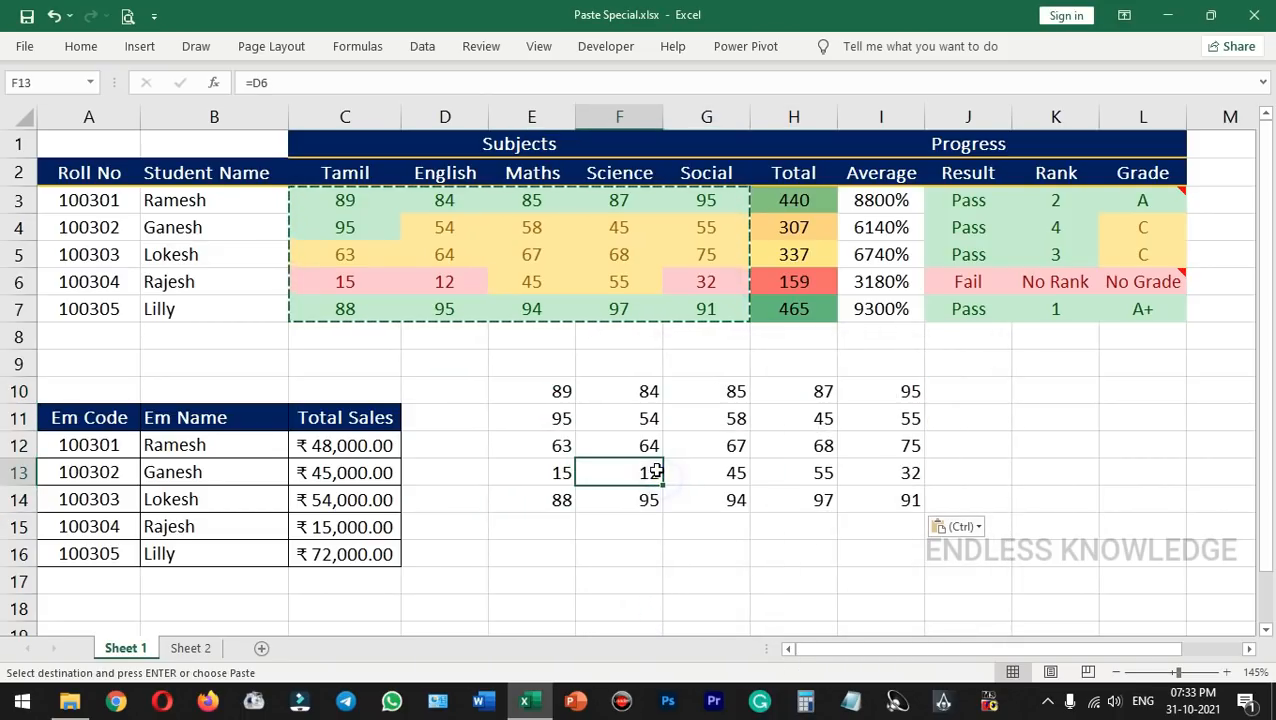
key(Escape)
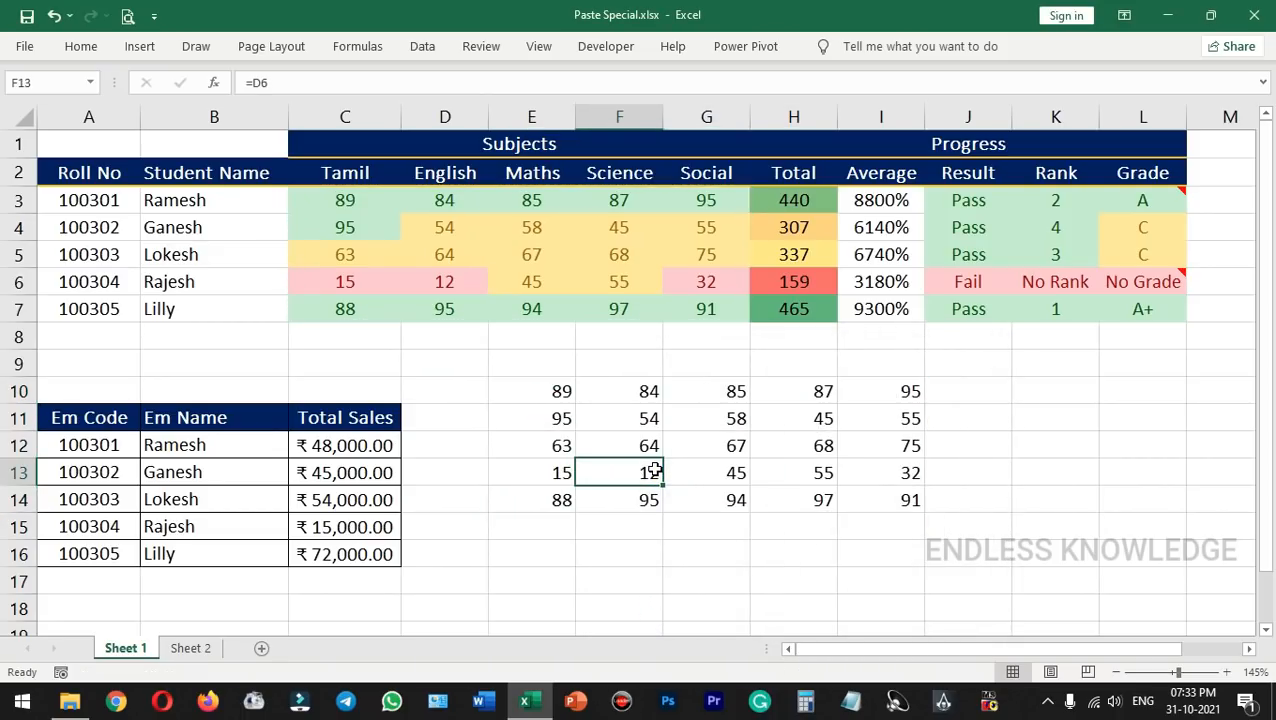
- Set the Tamil mark in C3 to 95 on Sheet 1, checking the linked formula in E10 before and after the change
double_click(543, 393)
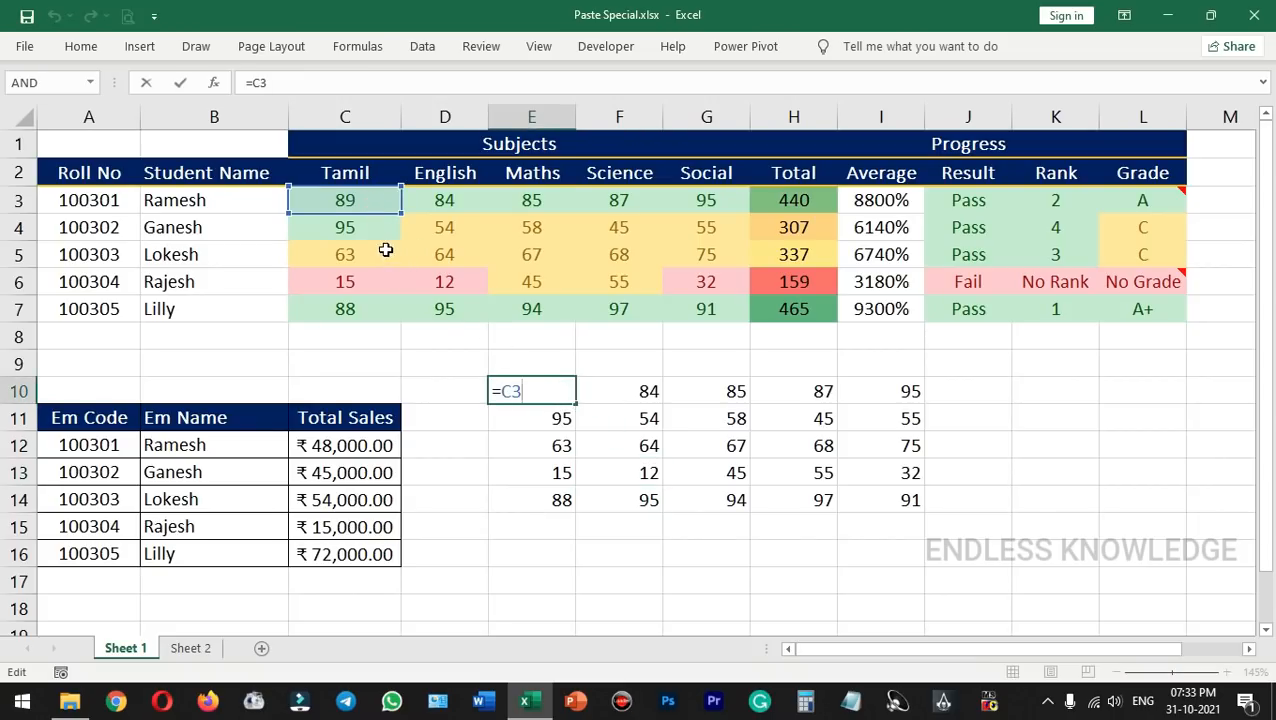
key(Escape)
click(343, 200)
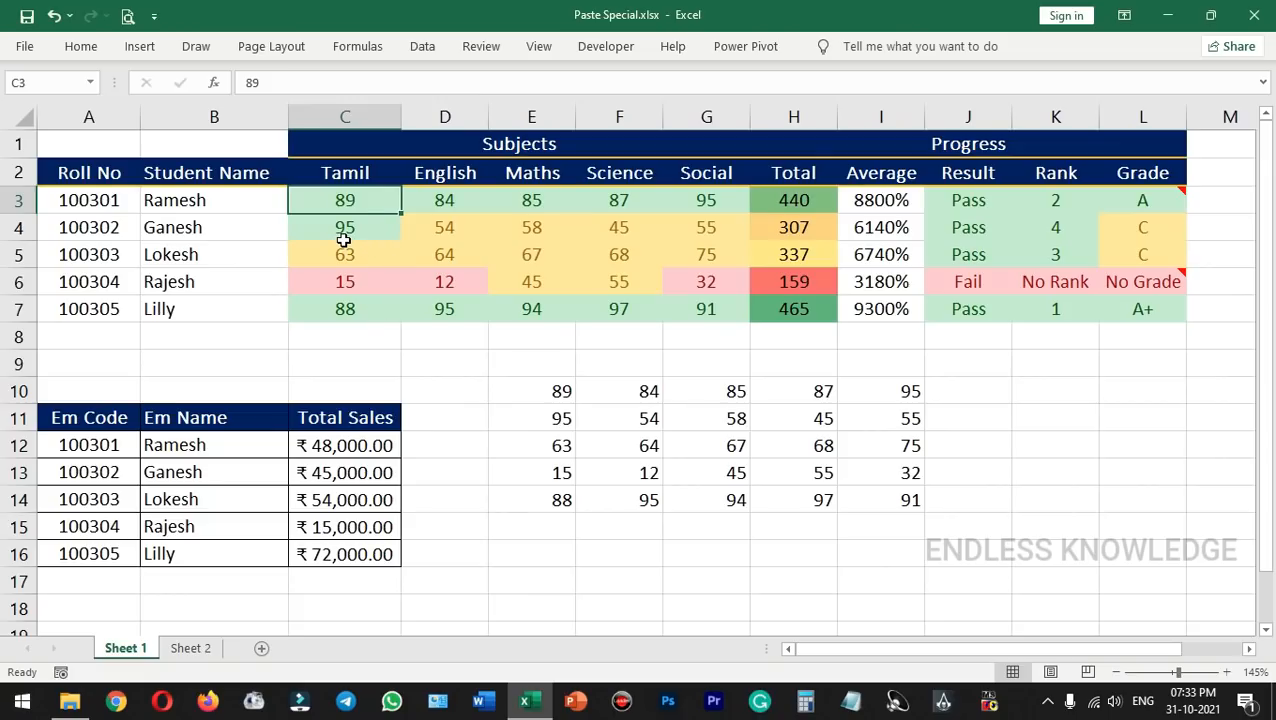
text(95)
key(Return)
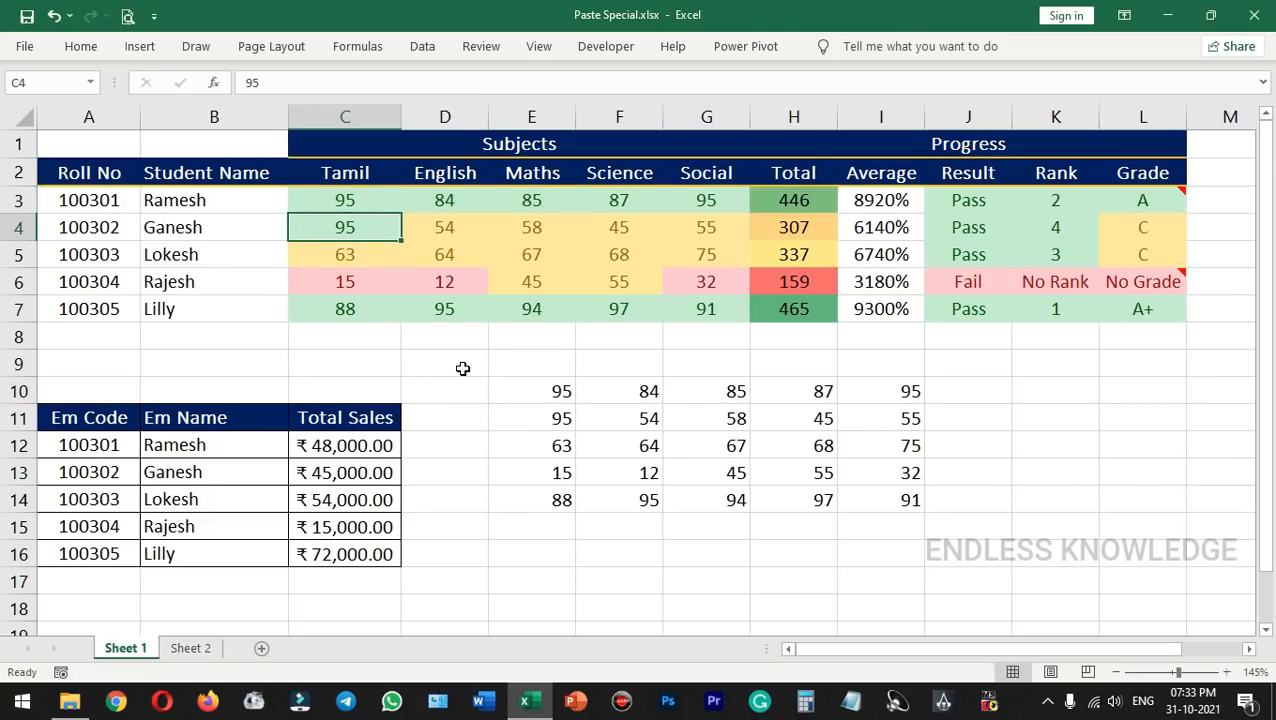
click(561, 392)
text(=C3)
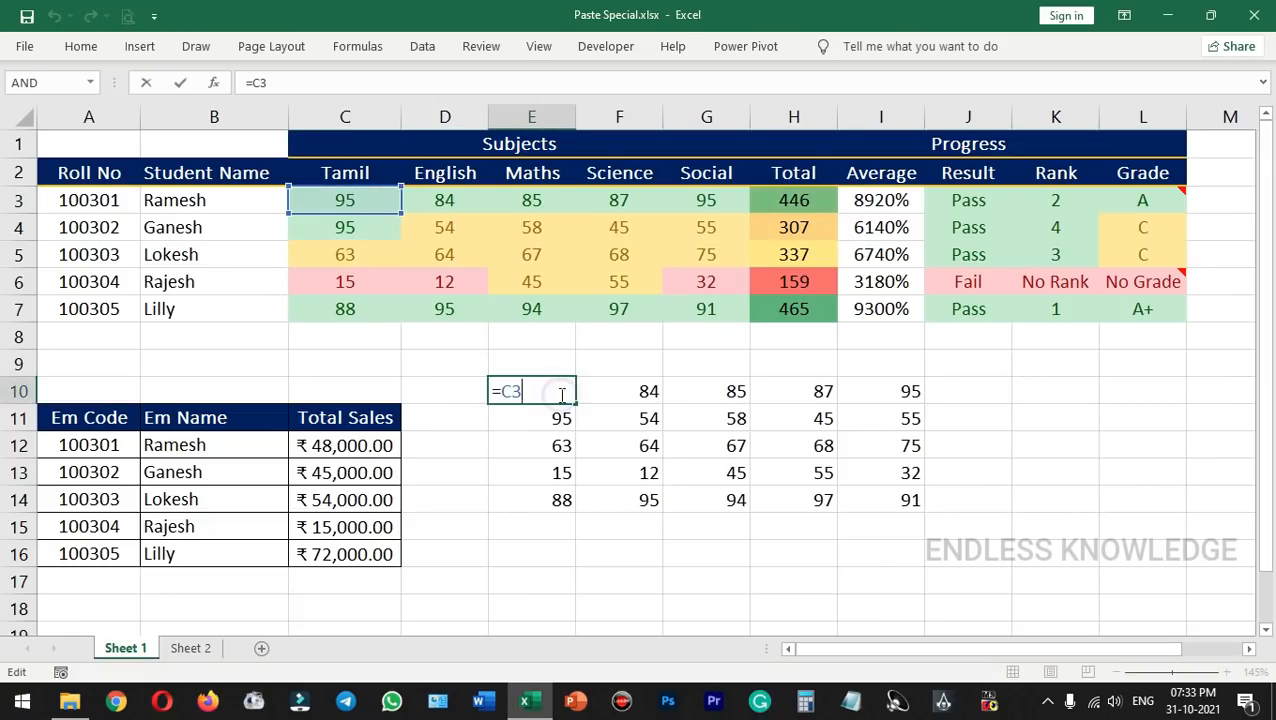
key(ctrl+Return)
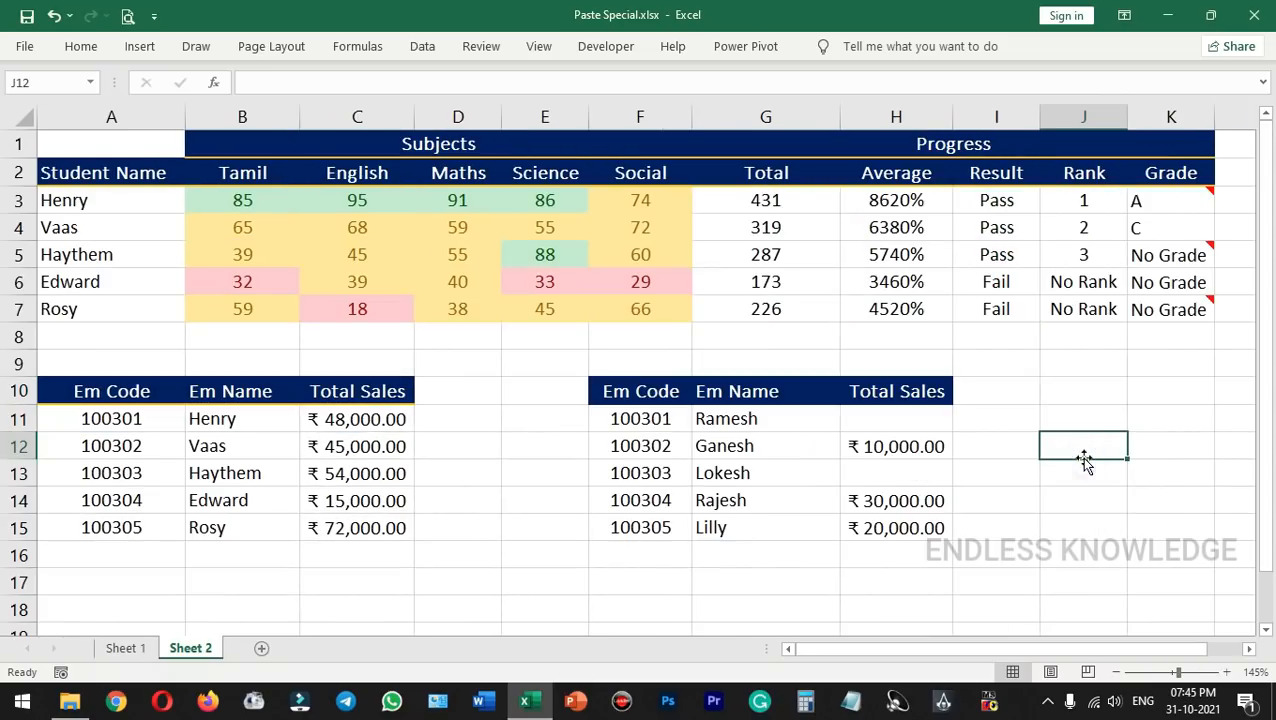
- Compare the Total Sales in H11:H15 with those in C11:C15 on Sheet 2, row by row, noting which cells are blank
drag(940, 432, 914, 527)
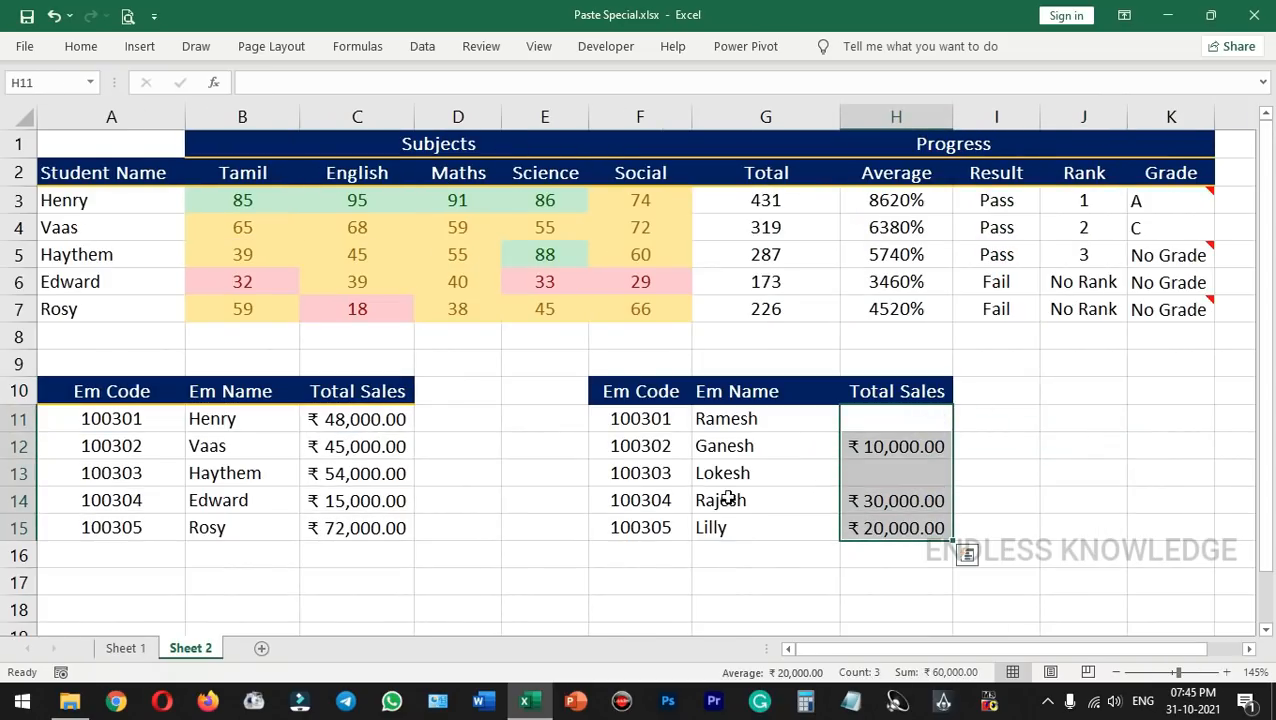
drag(365, 421, 368, 530)
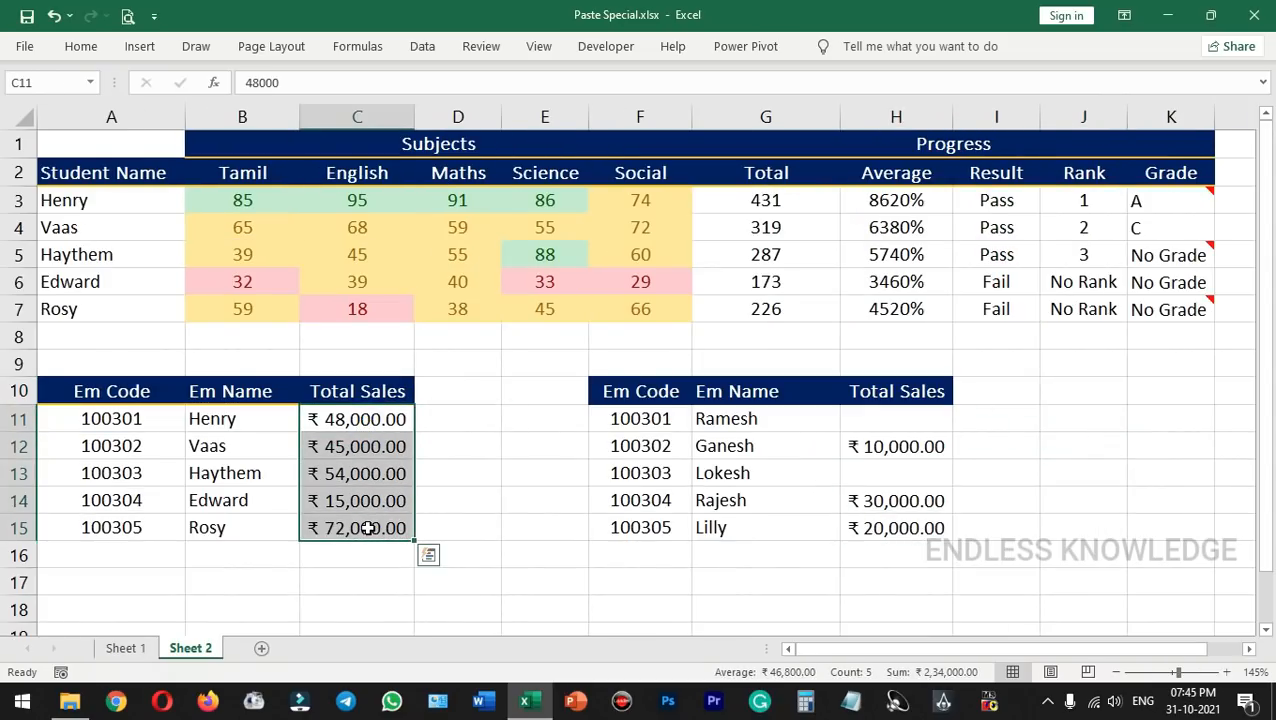
key(ctrl+c)
click(911, 422)
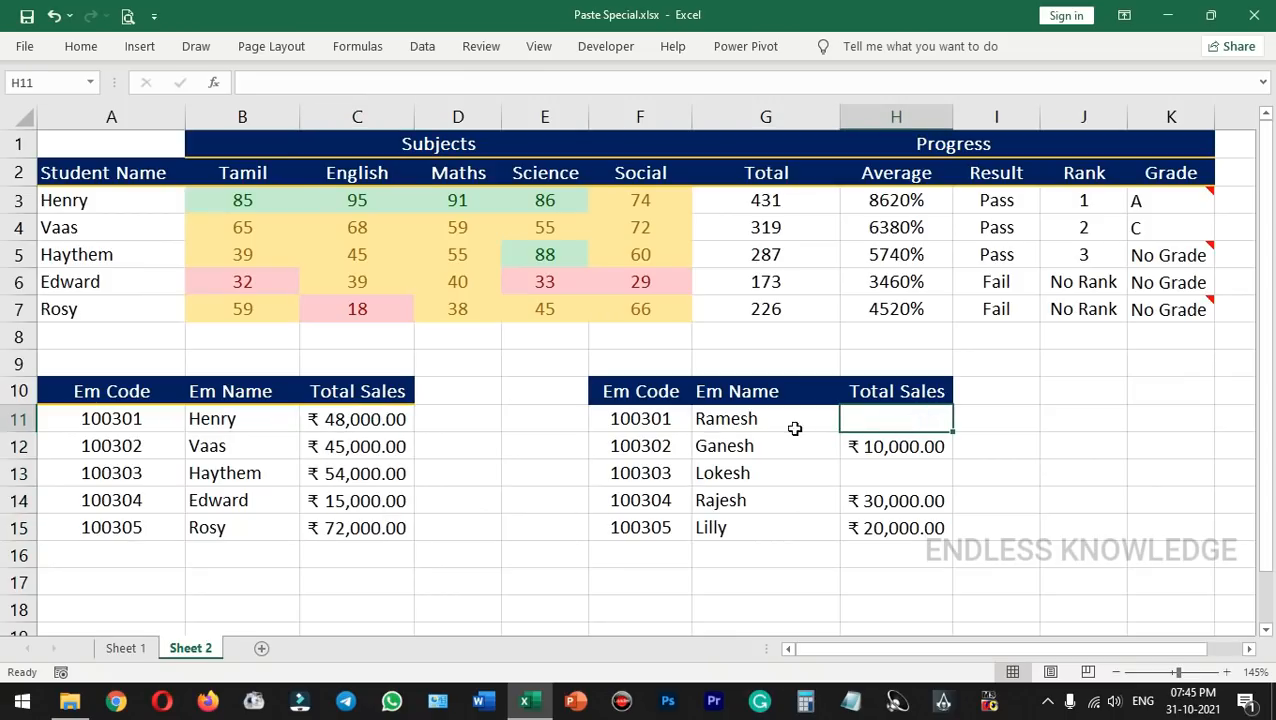
click(376, 443)
click(918, 452)
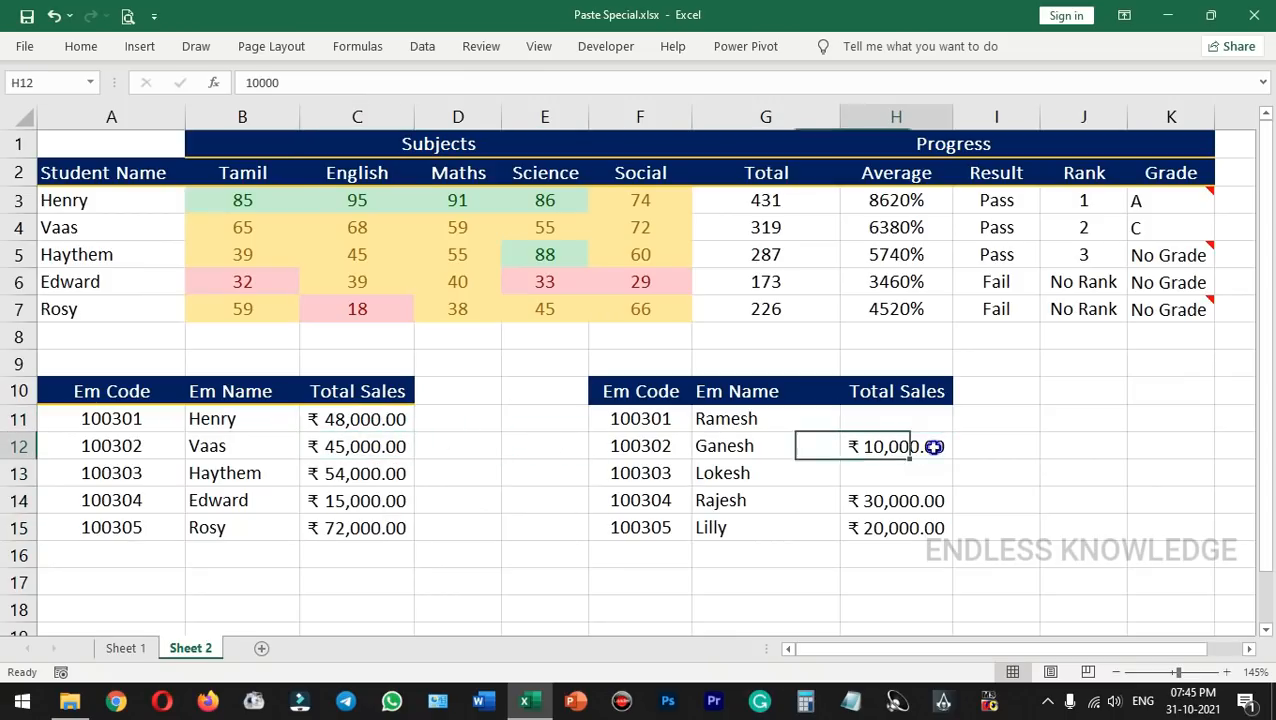
click(344, 500)
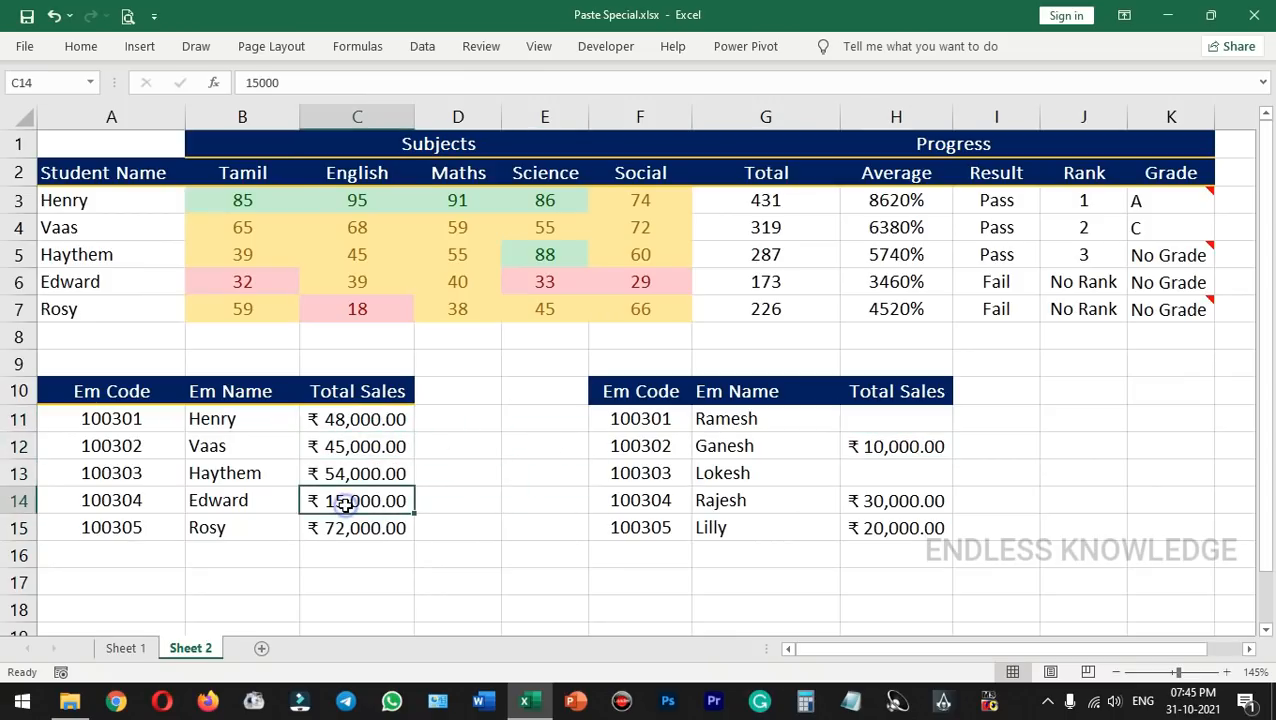
click(915, 500)
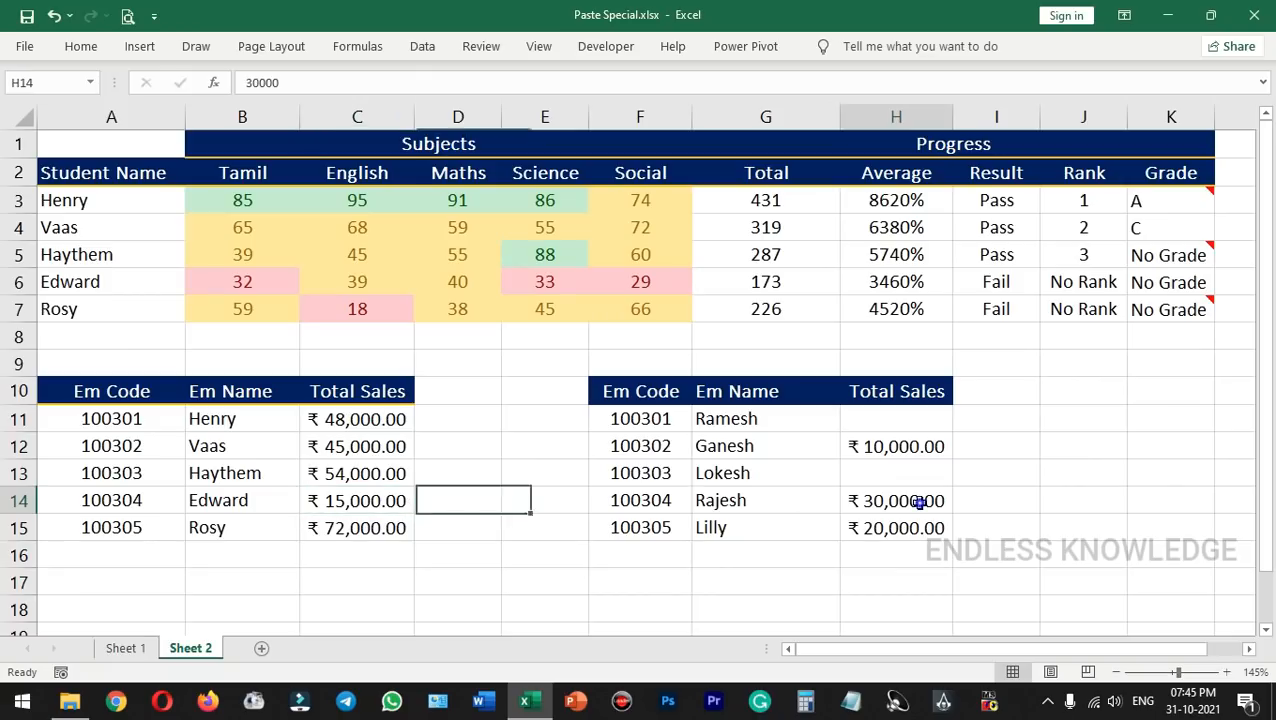
click(325, 535)
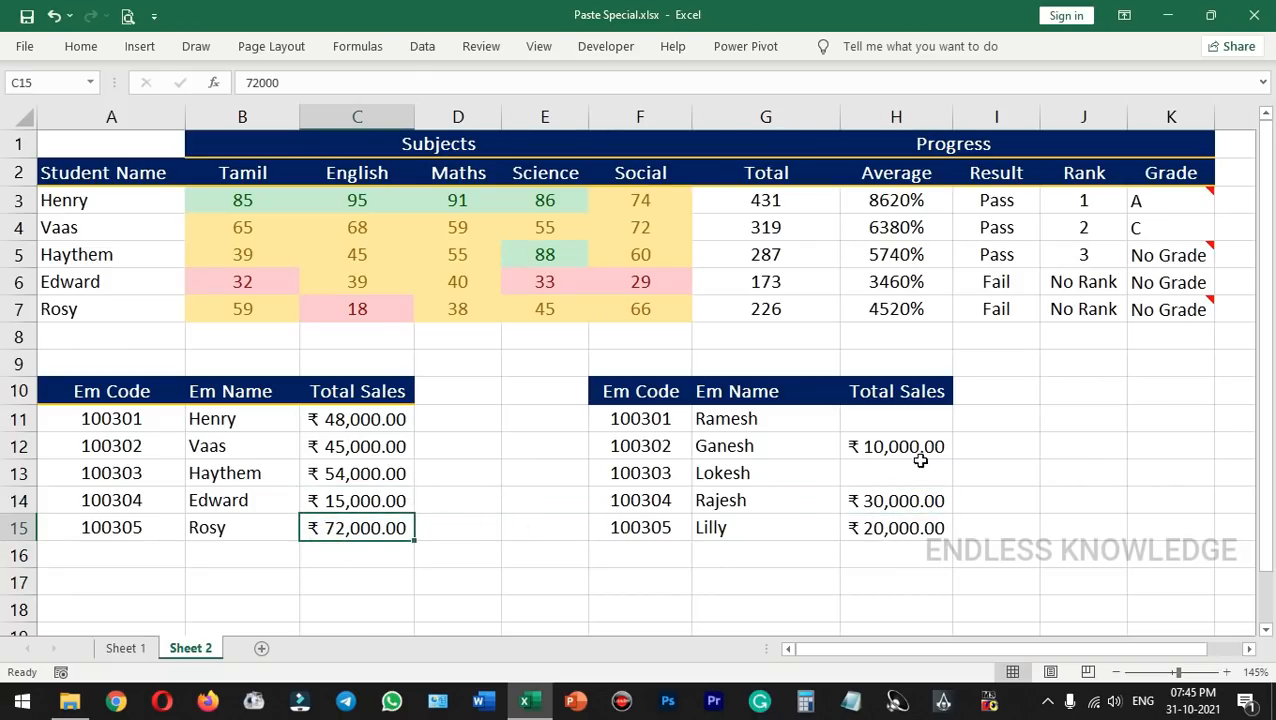
- Copy the Total Sales in H11:H15, try a normal paste over C11:C15, and undo that paste
drag(916, 417, 900, 524)
key(ctrl+c)
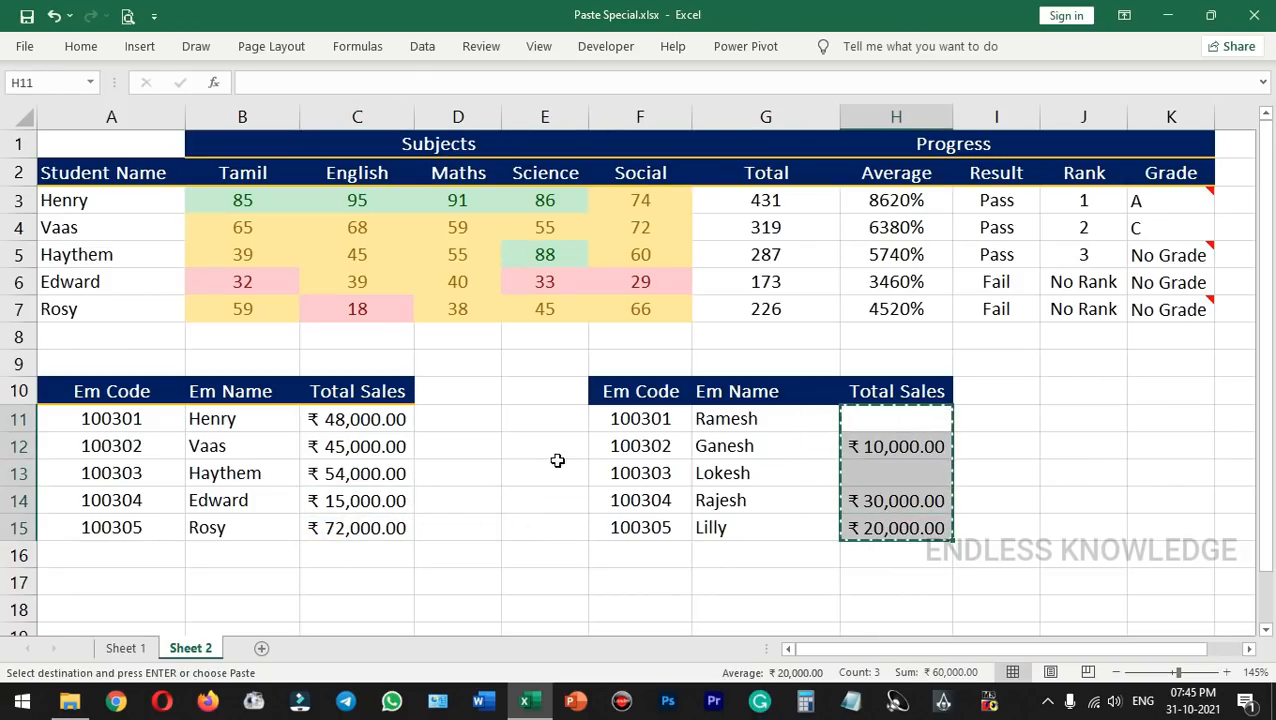
click(375, 414)
key(ctrl+v)
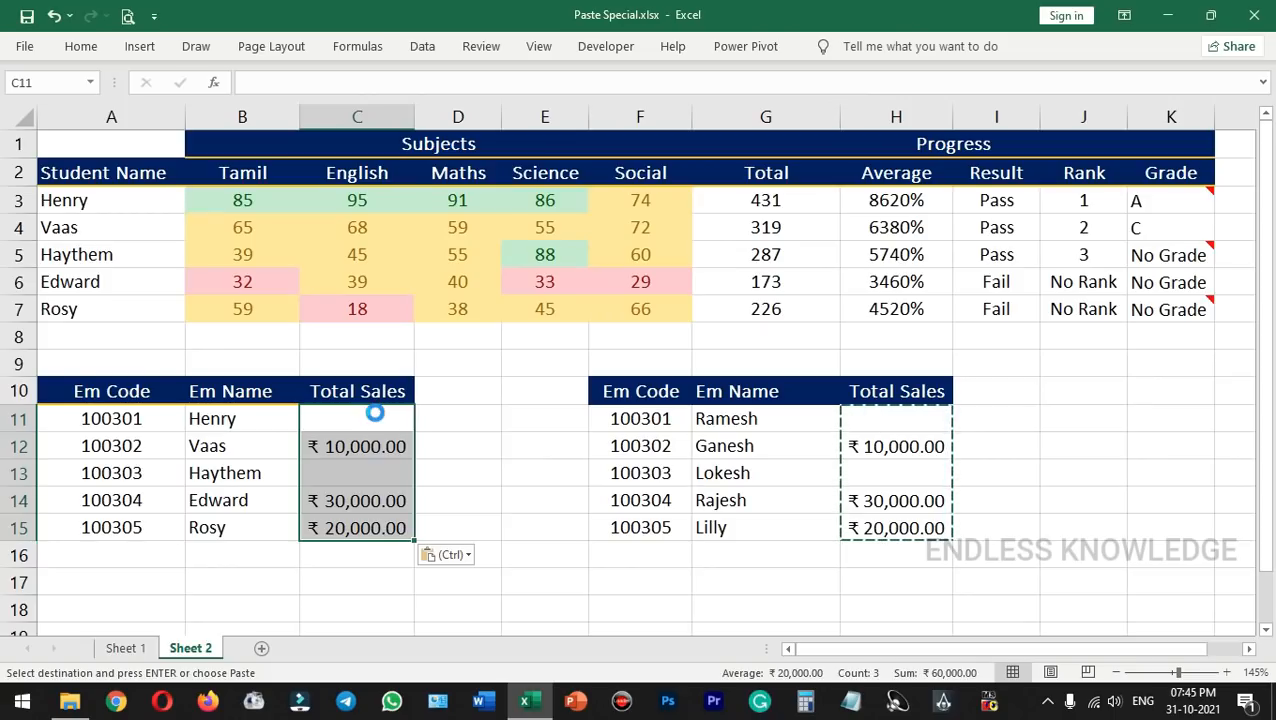
key(ctrl+z)
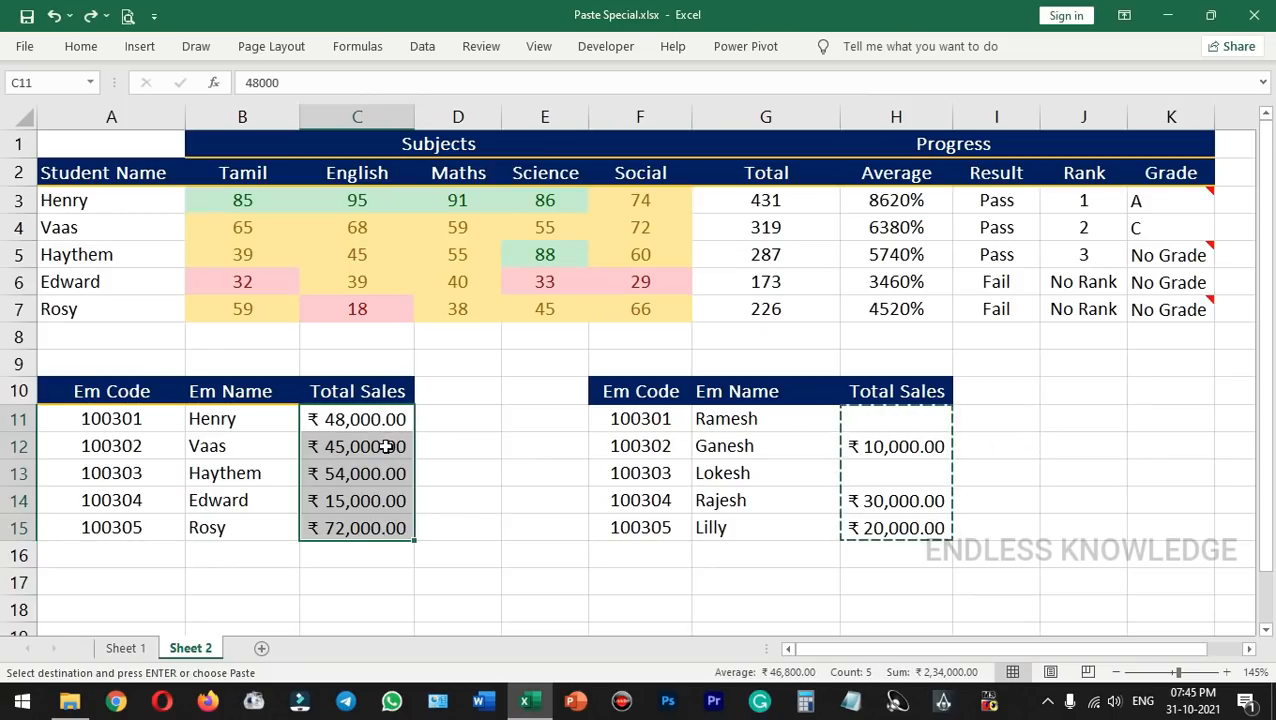
- Try pasting the copied H11:H15 sales over C11:C15 on Sheet 2 with Skip blanks in Paste Special, and undo that paste
key(ctrl+alt+v)
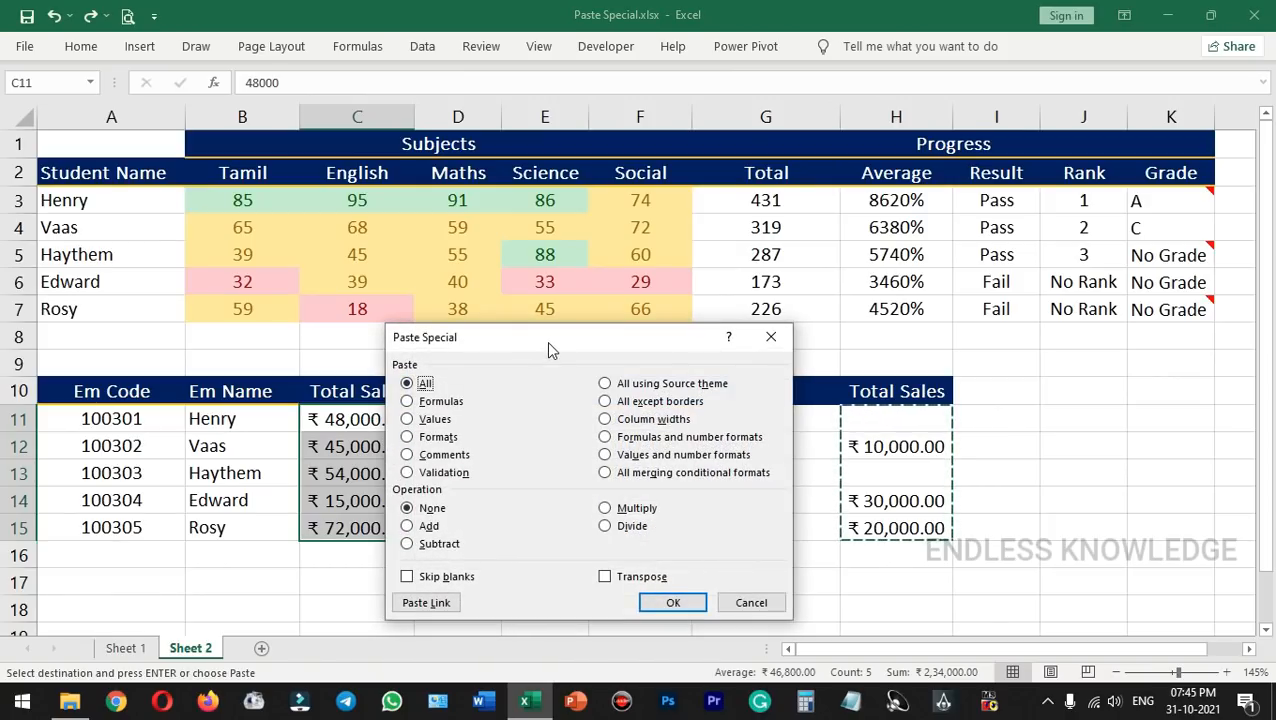
drag(546, 341, 645, 315)
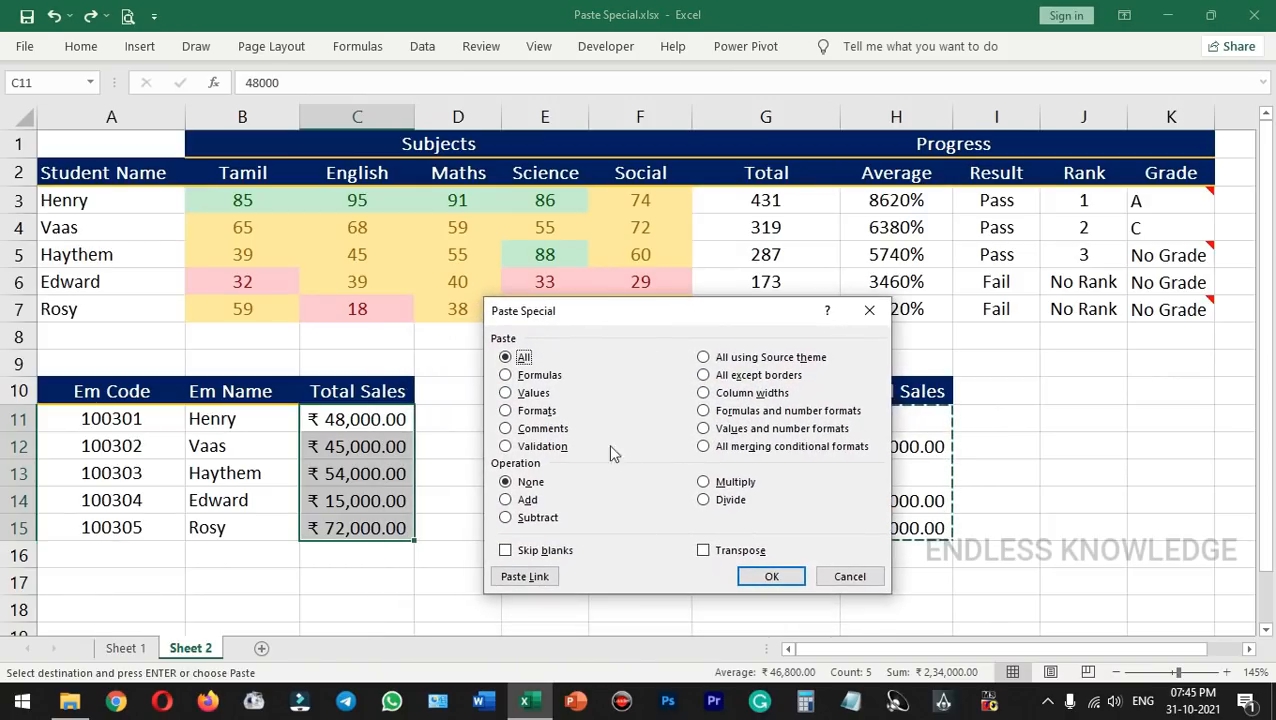
click(533, 553)
click(775, 577)
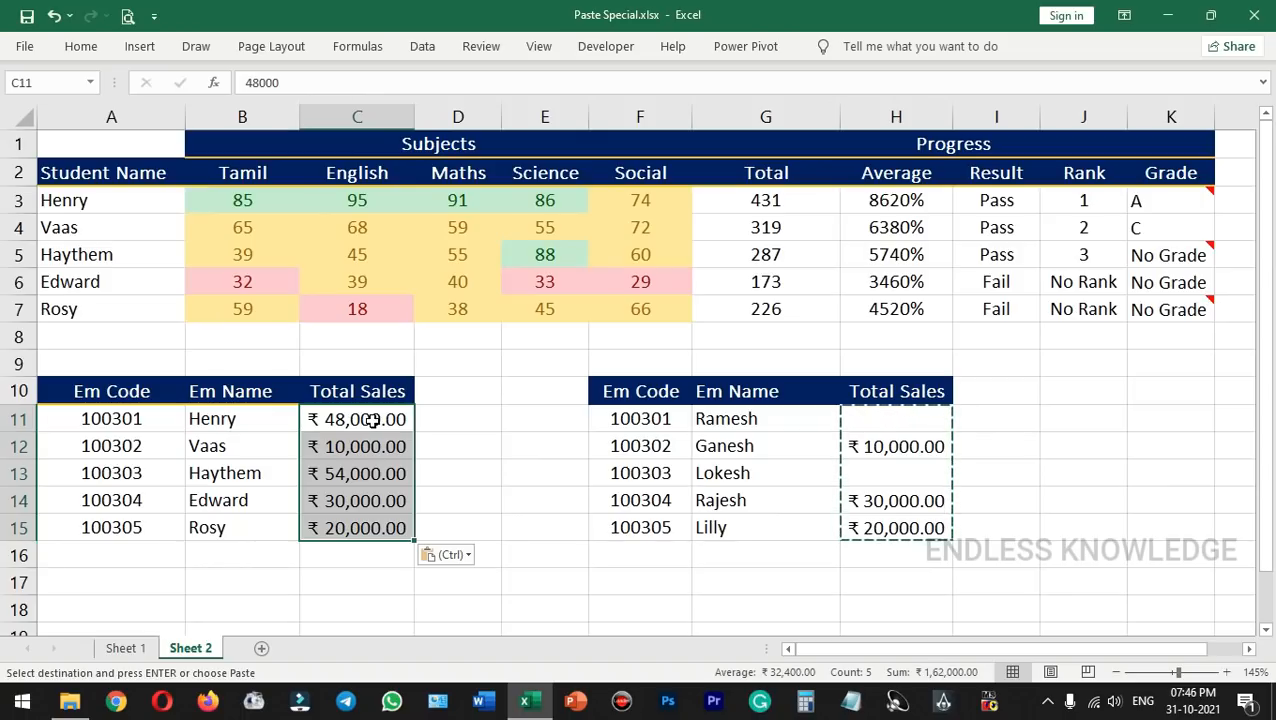
key(ctrl+z)
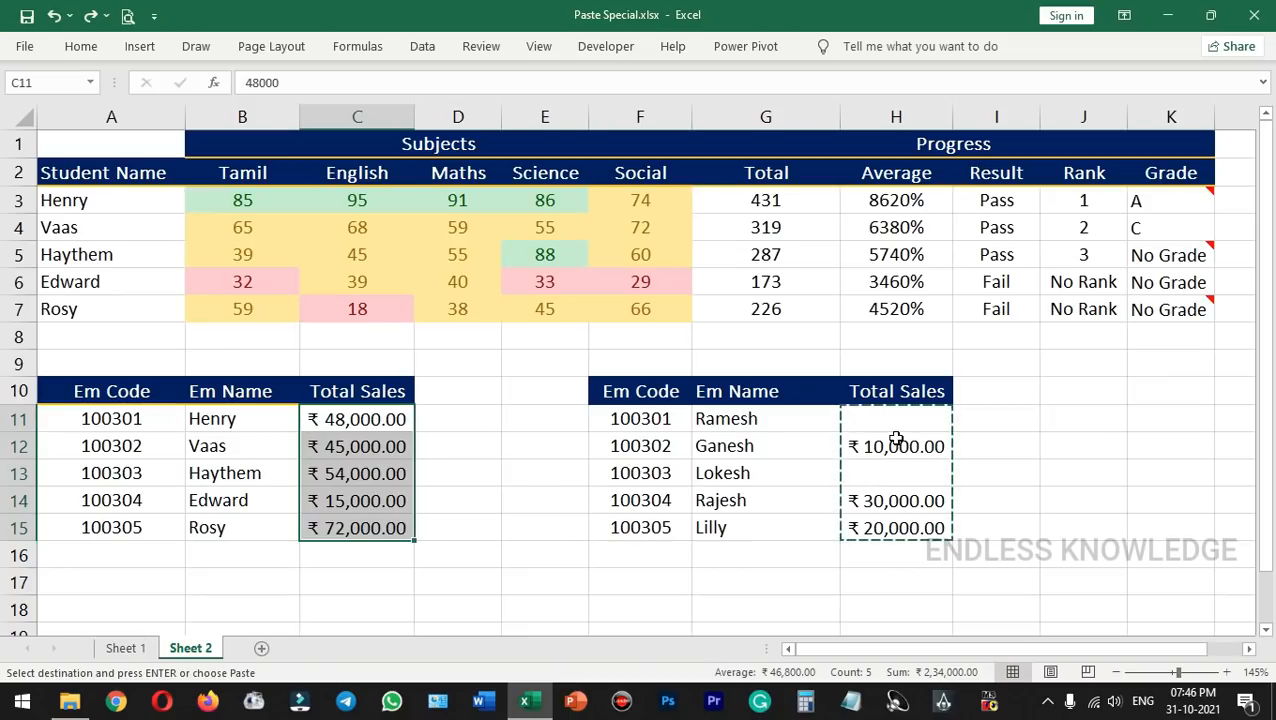
- Add the copied H11:H15 sales to the Total Sales in C11:C15 using Paste Special with Skip blanks and the Add operation
drag(896, 420, 905, 520)
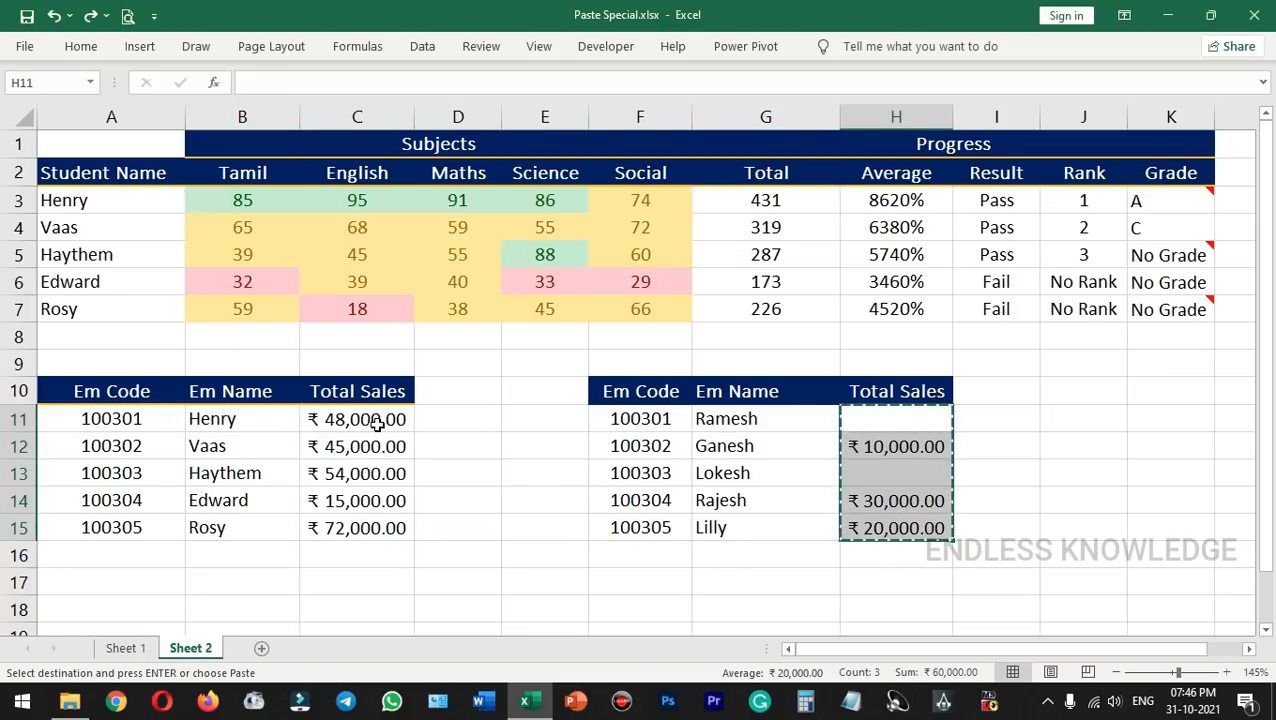
drag(379, 421, 370, 518)
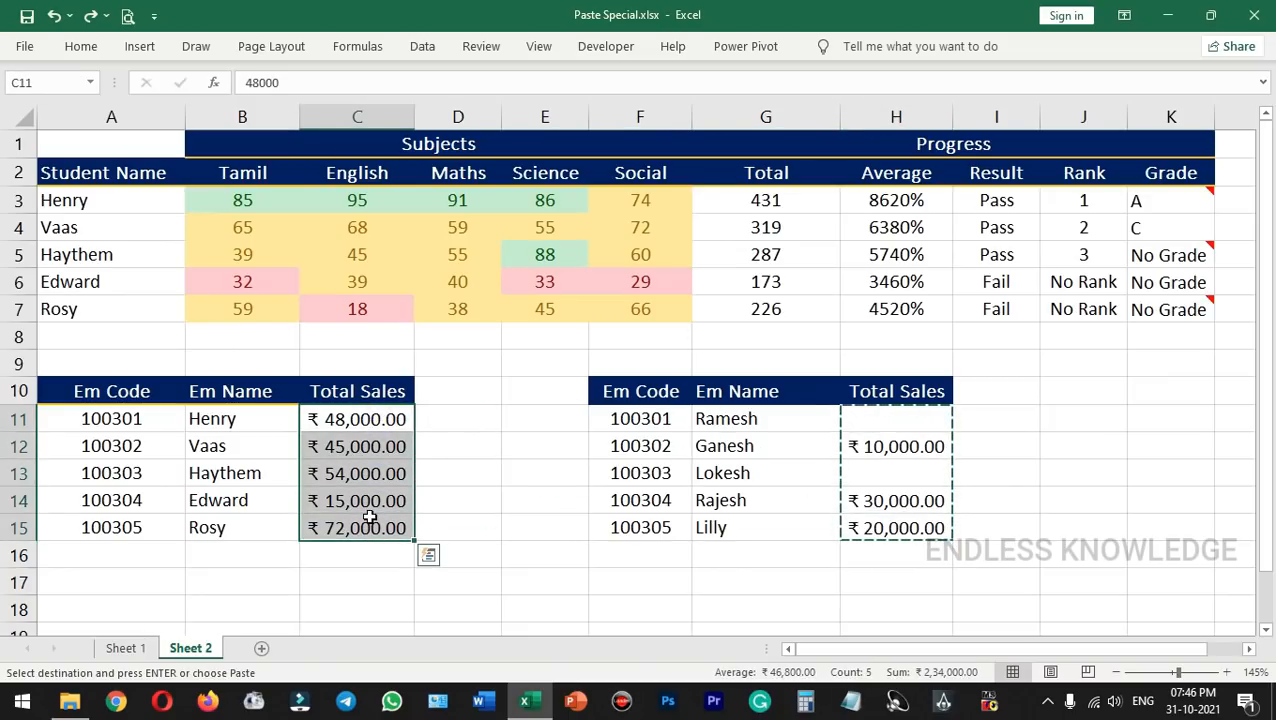
key(ctrl+alt+v)
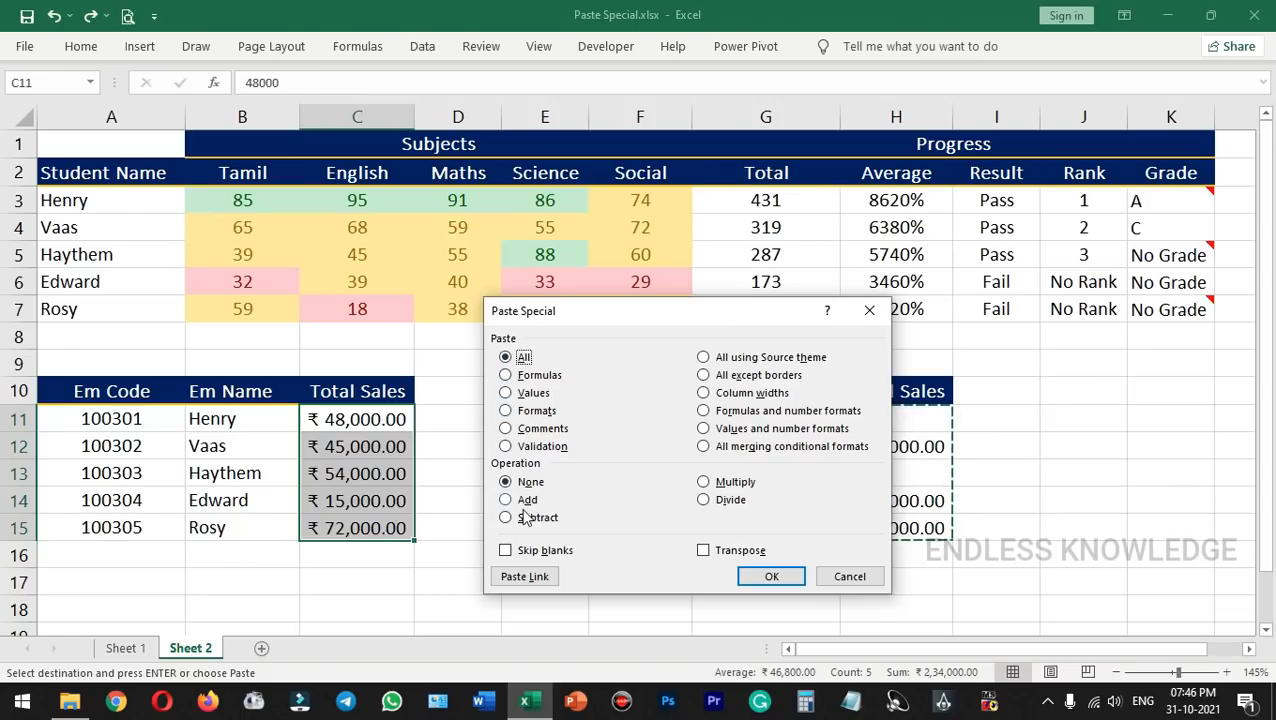
click(506, 550)
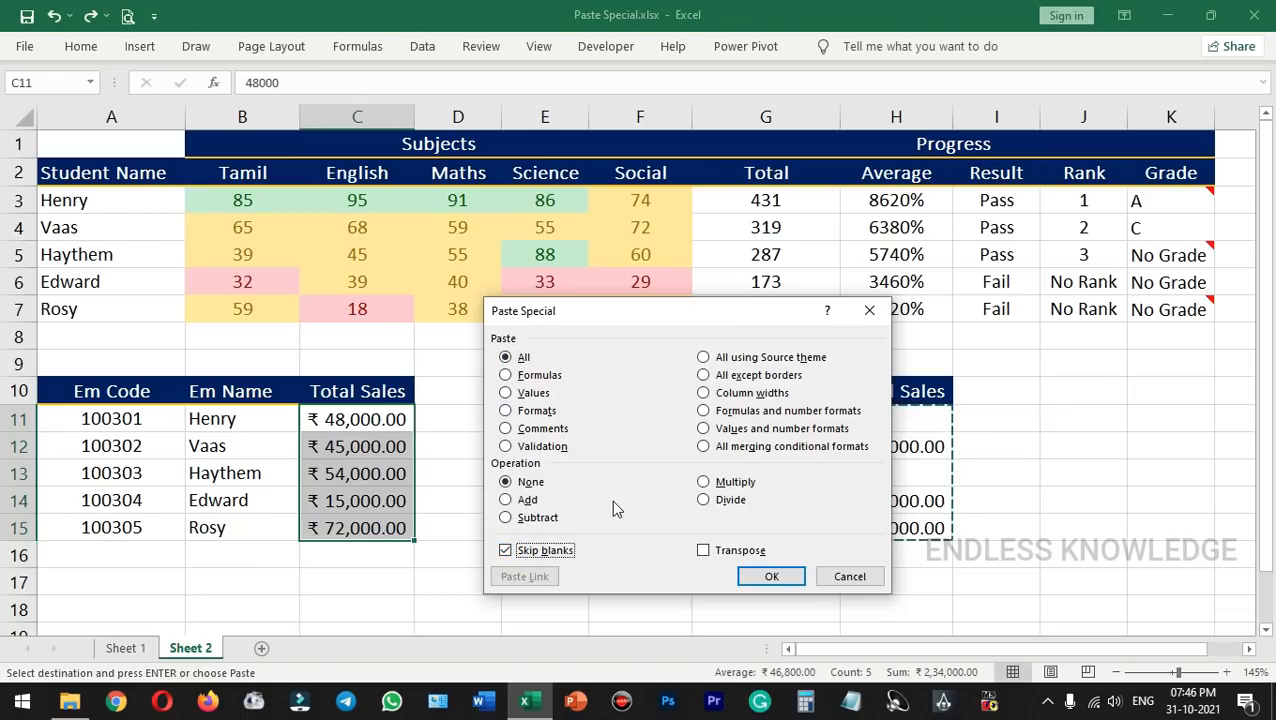
click(527, 499)
click(755, 580)
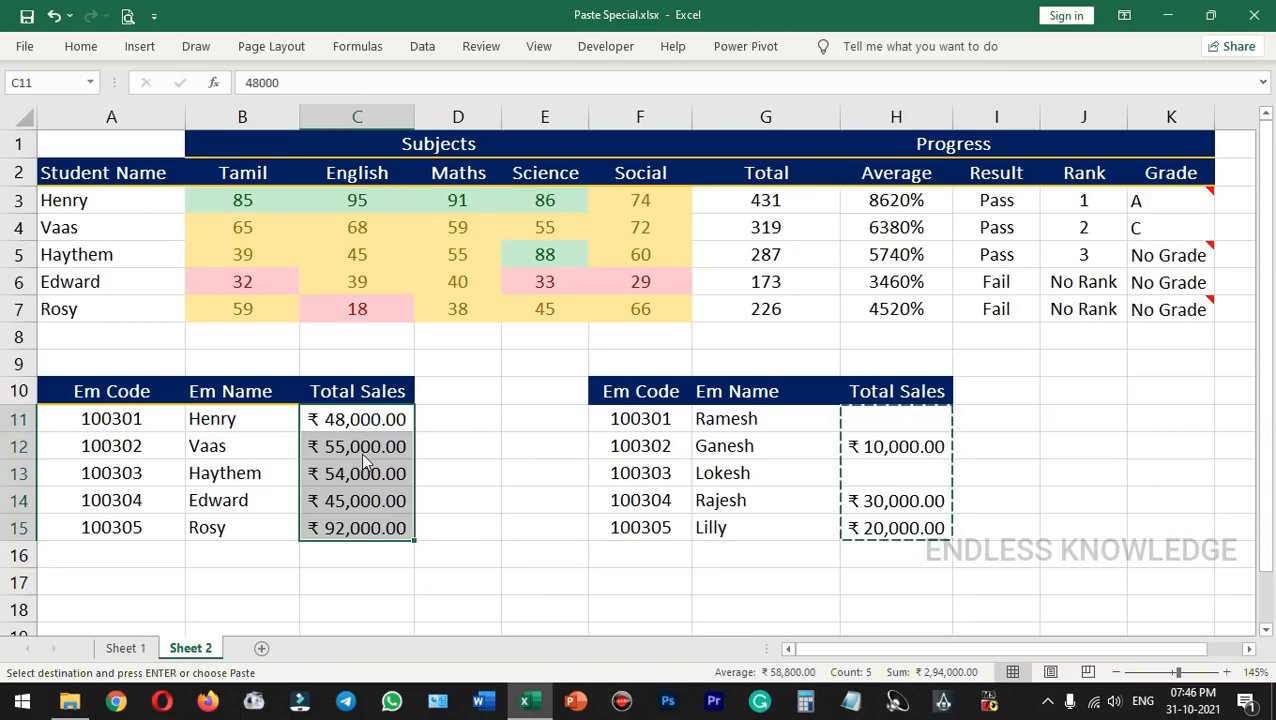
- Subtract the copied H11:H15 sales from C11:C15 using the Paste Special Subtract operation, and clear the copy selection
key(ctrl+alt+v)
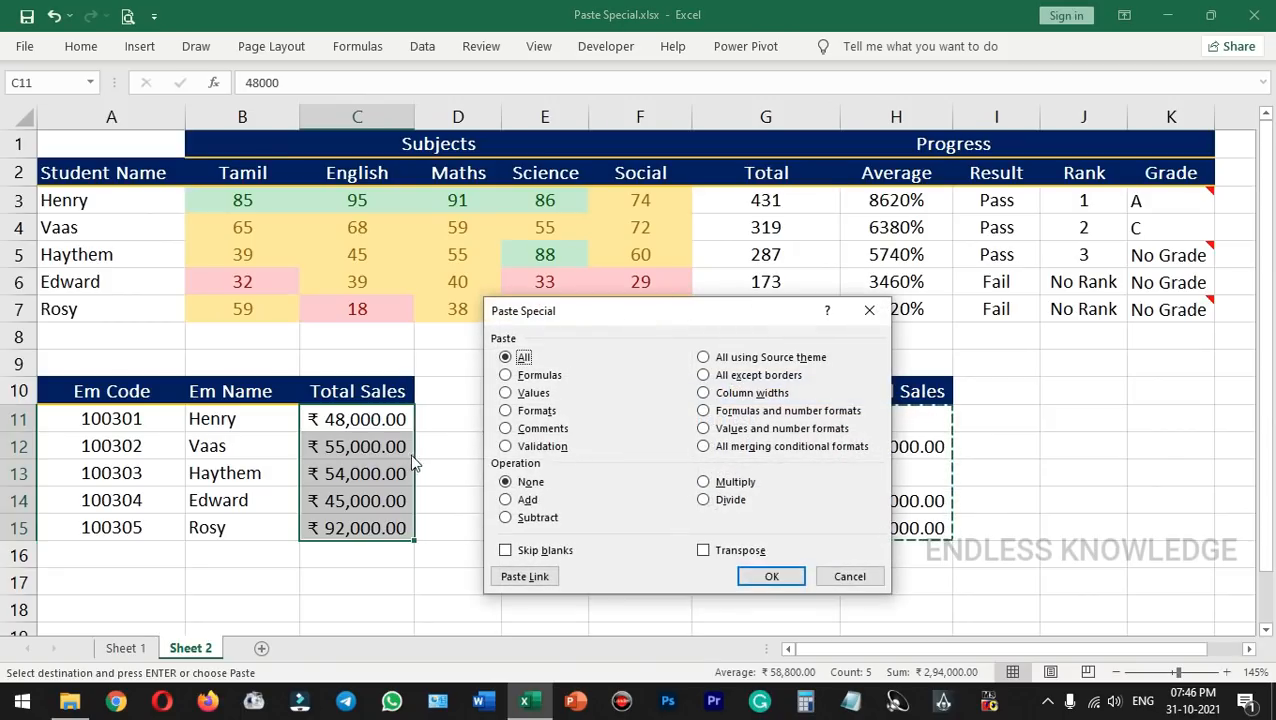
click(533, 527)
click(764, 576)
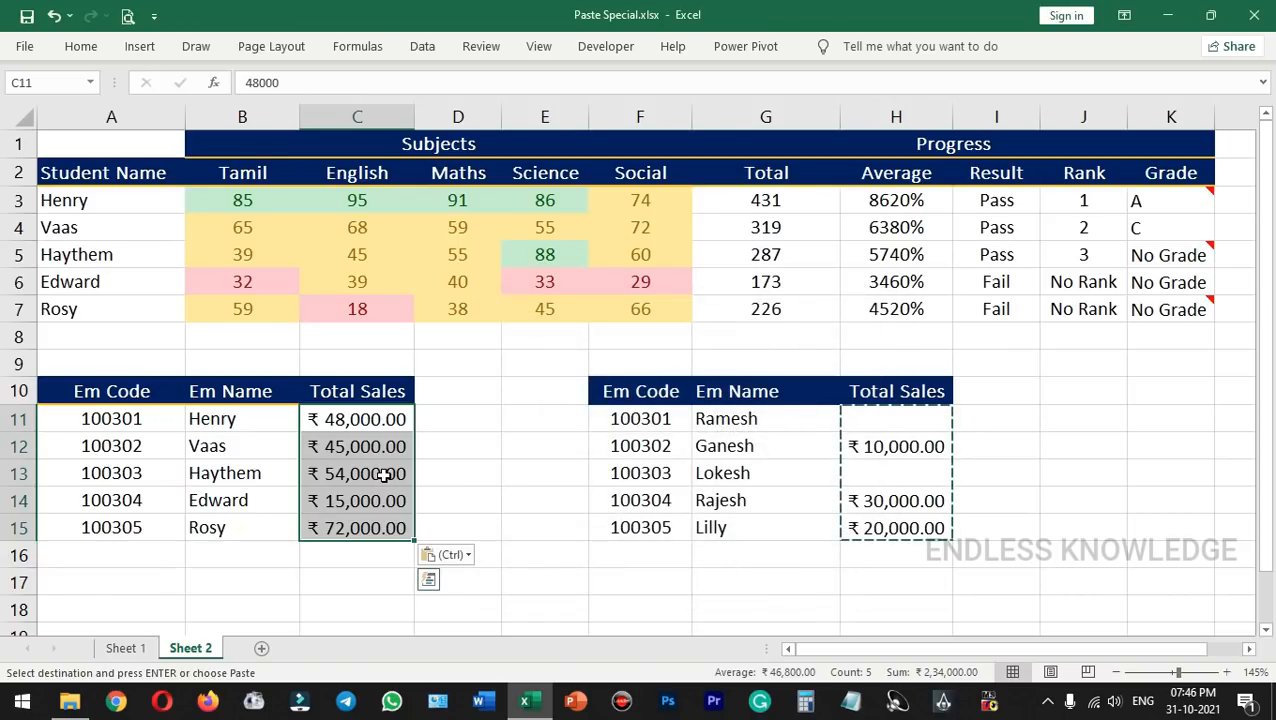
key(Escape)
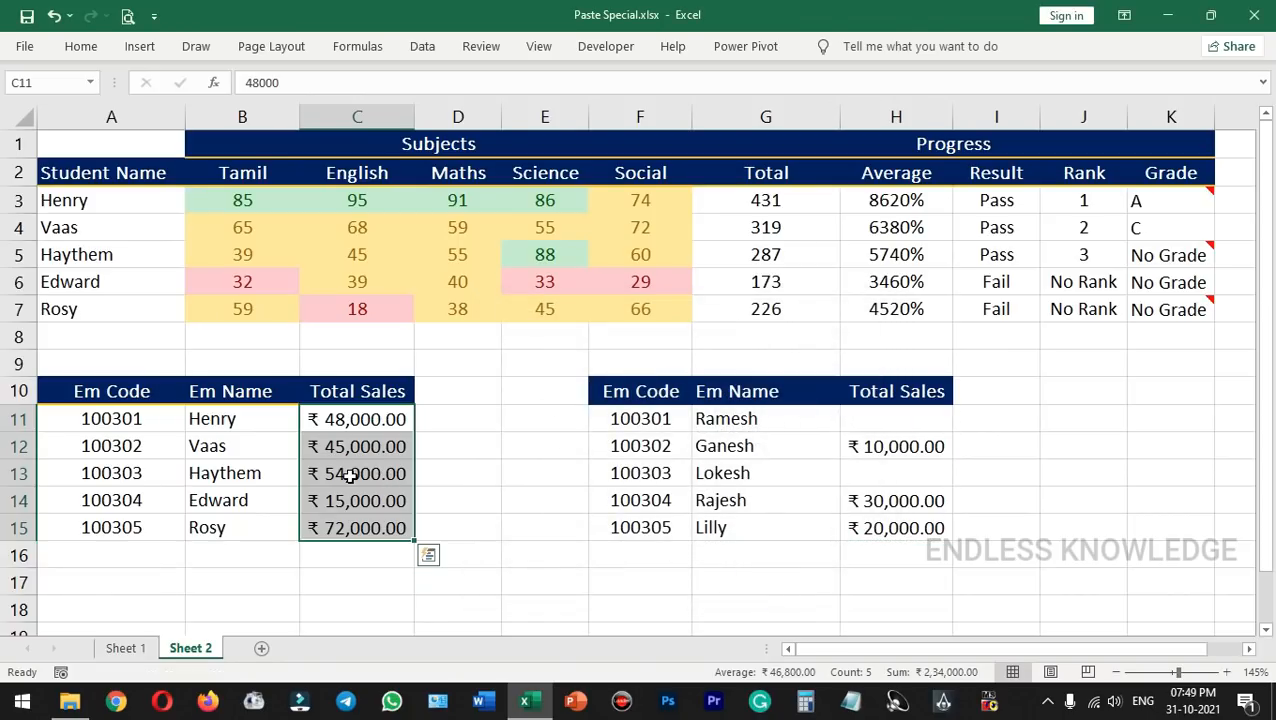
- Enter 5 in I9, copy it, and divide the Totals in G3:G7 by it using the Paste Special Divide operation
click(998, 362)
text(5)
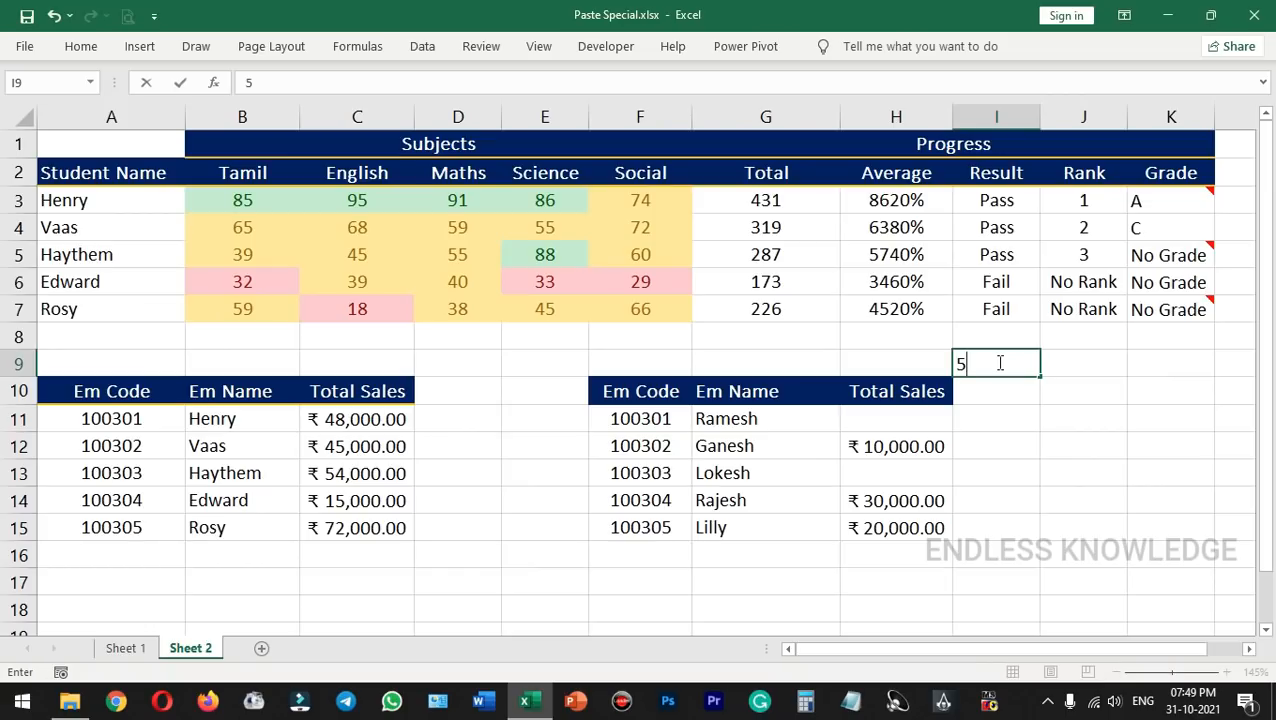
key(ctrl+Return)
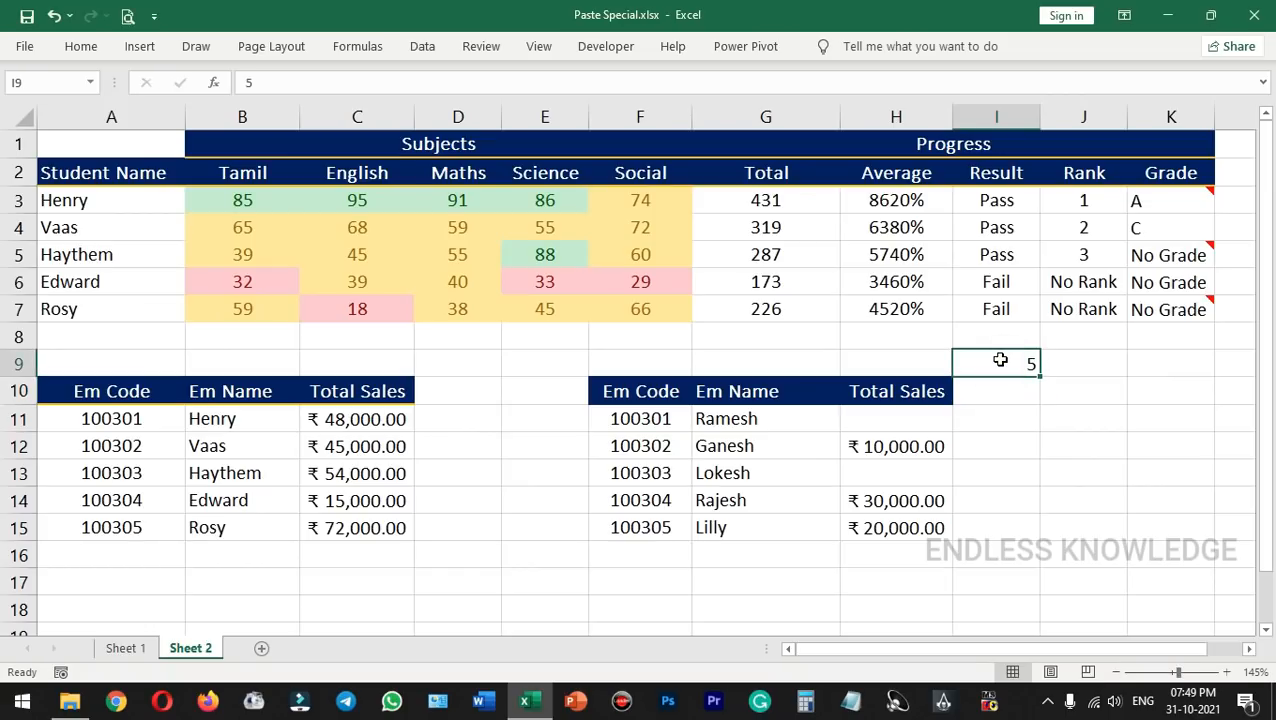
key(ctrl+c)
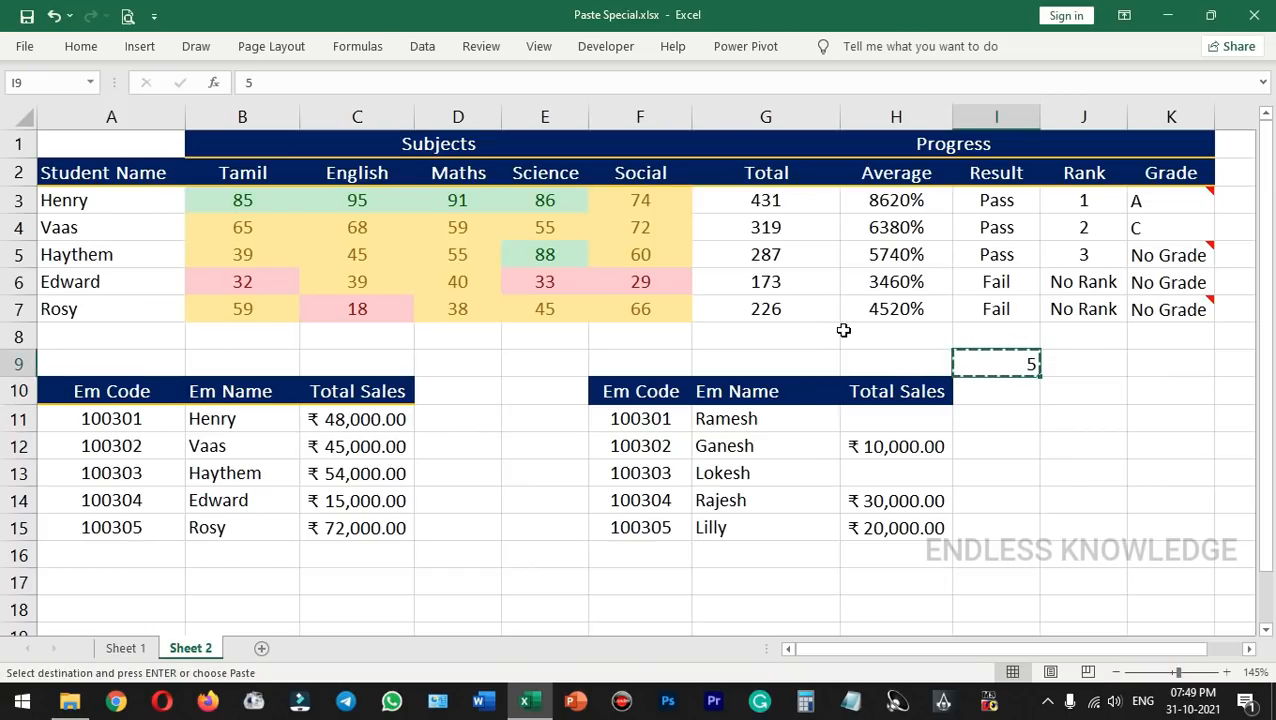
drag(806, 199, 799, 300)
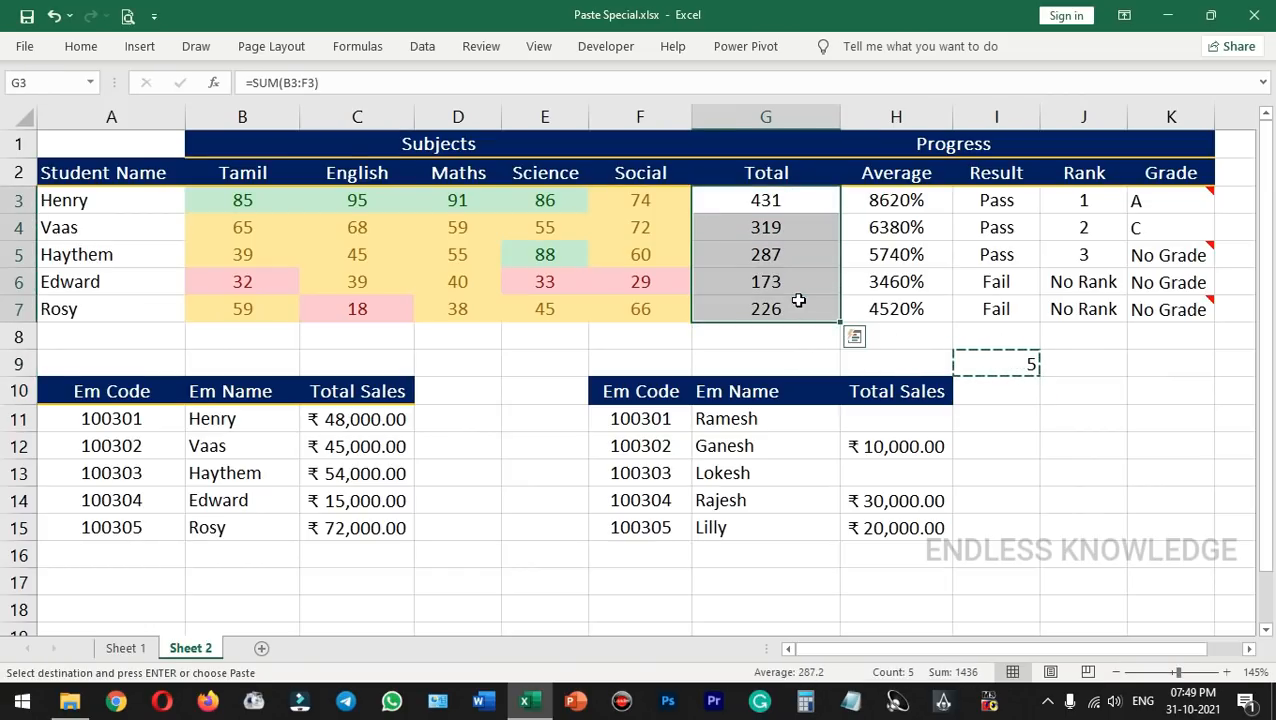
key(ctrl+alt+v)
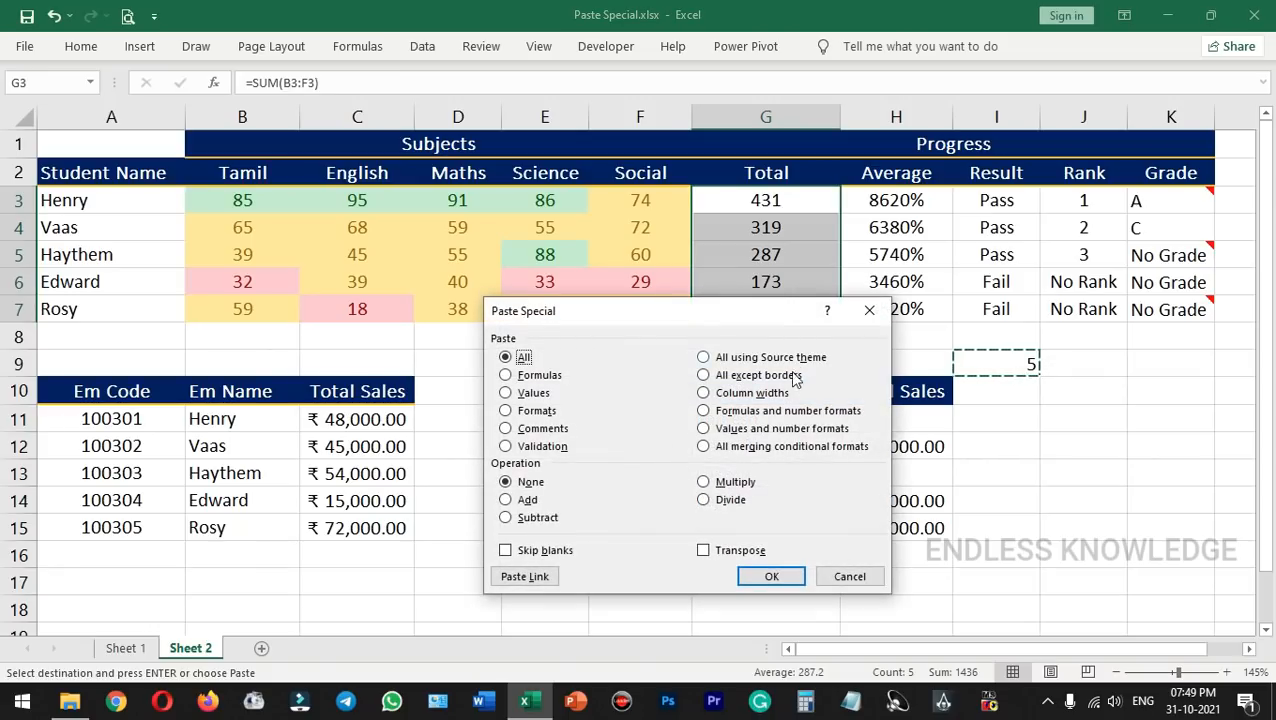
click(725, 500)
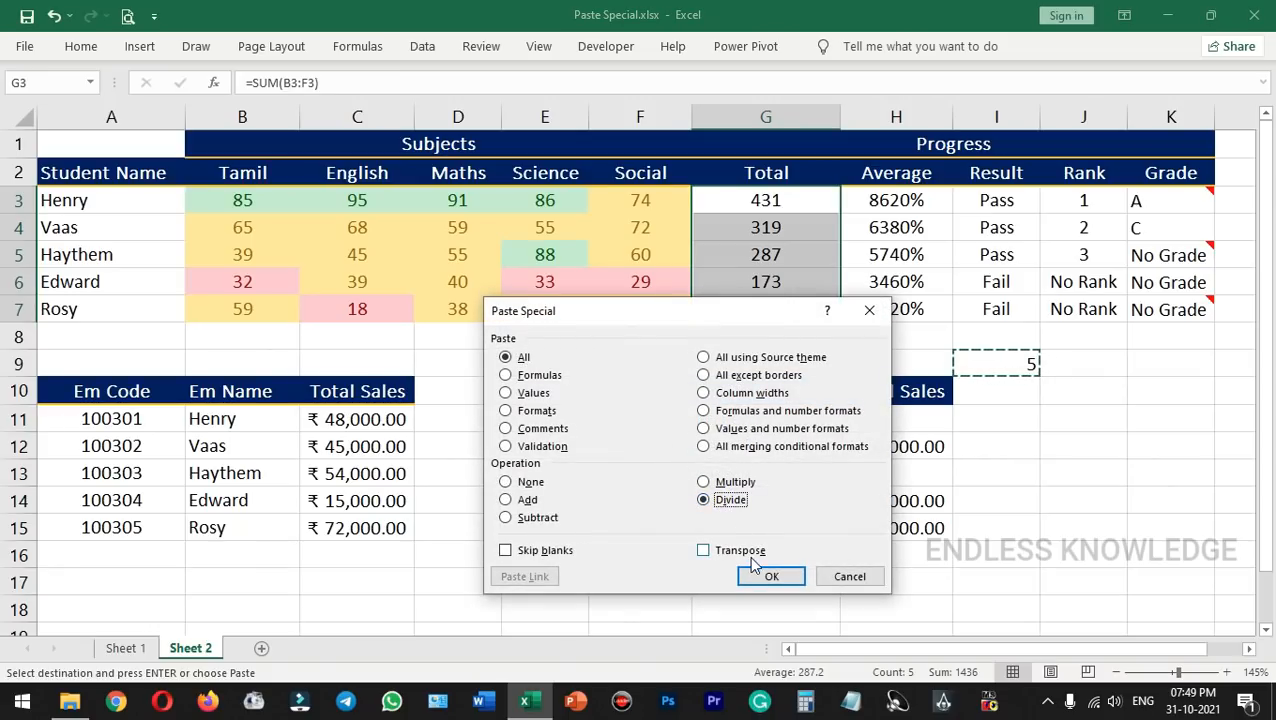
click(767, 579)
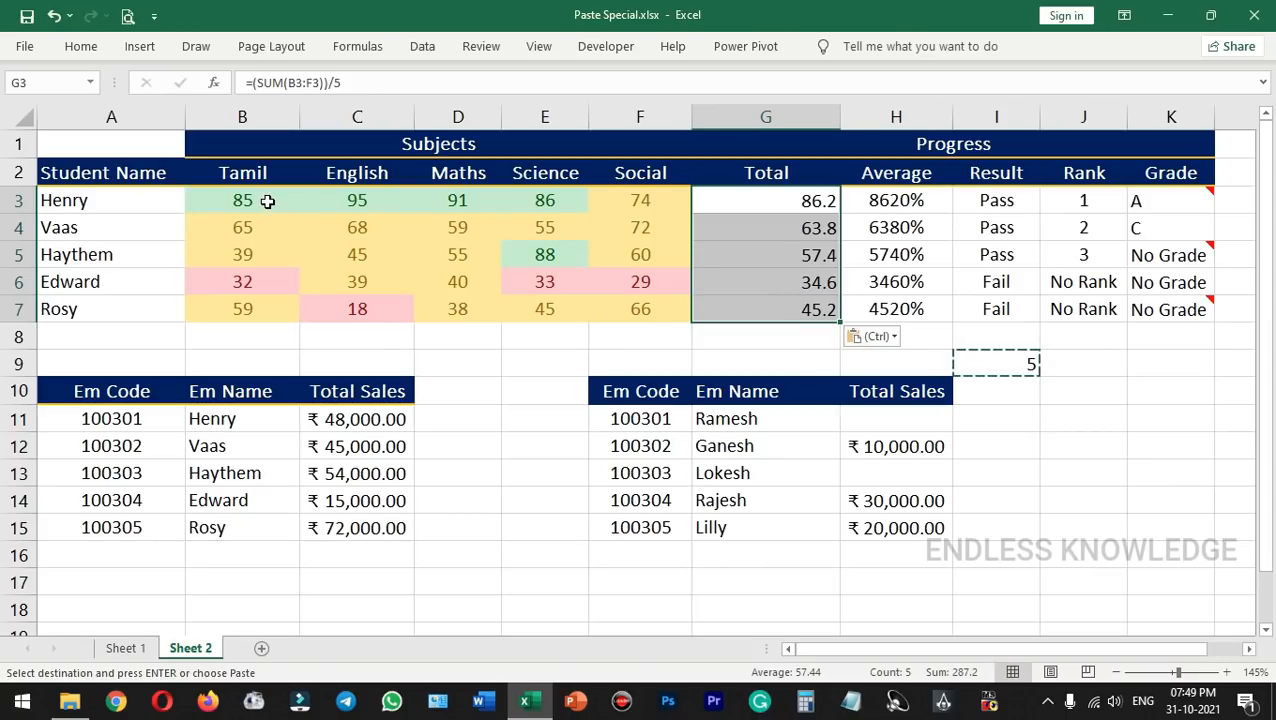
- Multiply the Tamil marks in B3:B7 by the copied value 5 using Paste Special Multiply, and check the changed marks
drag(265, 202, 259, 307)
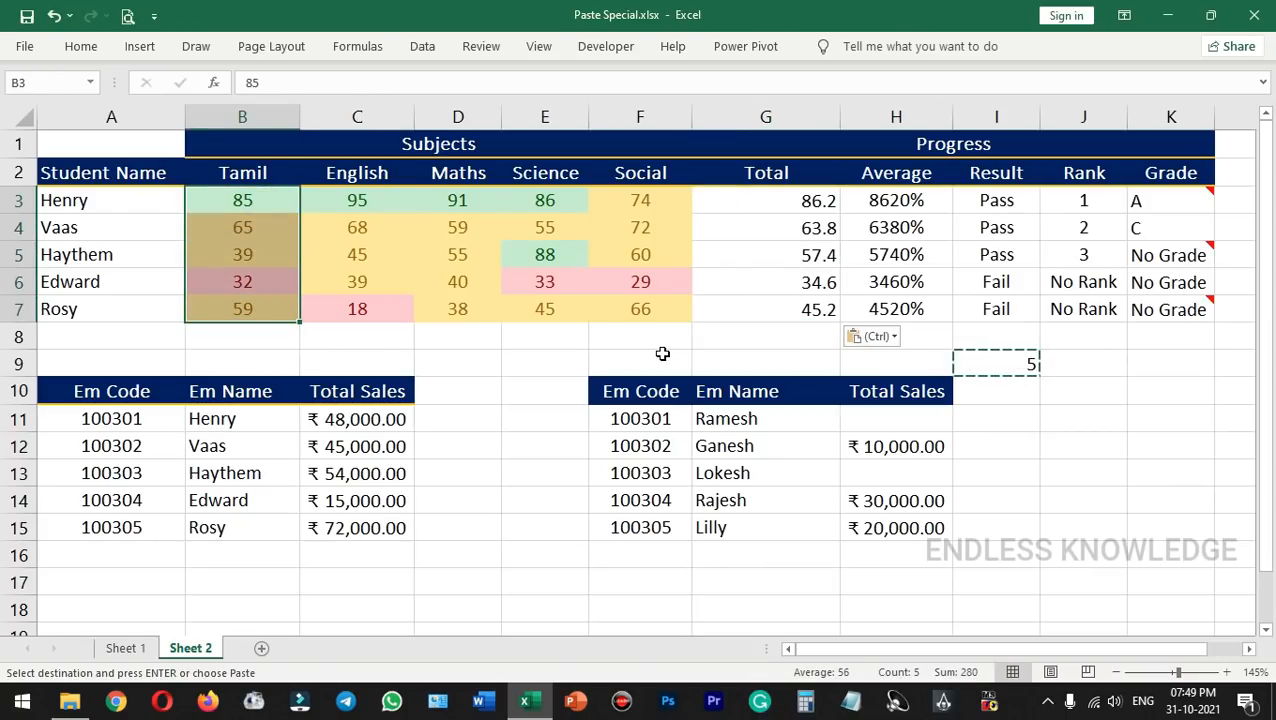
key(ctrl+alt+v)
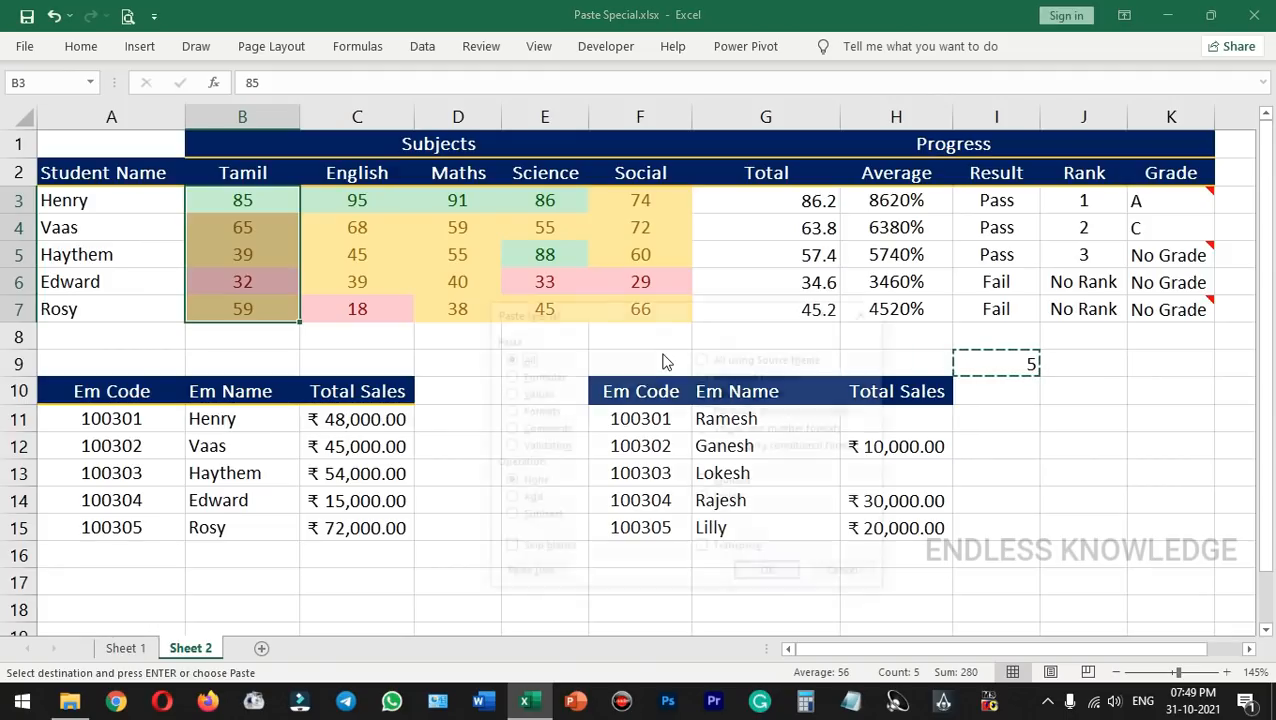
click(710, 483)
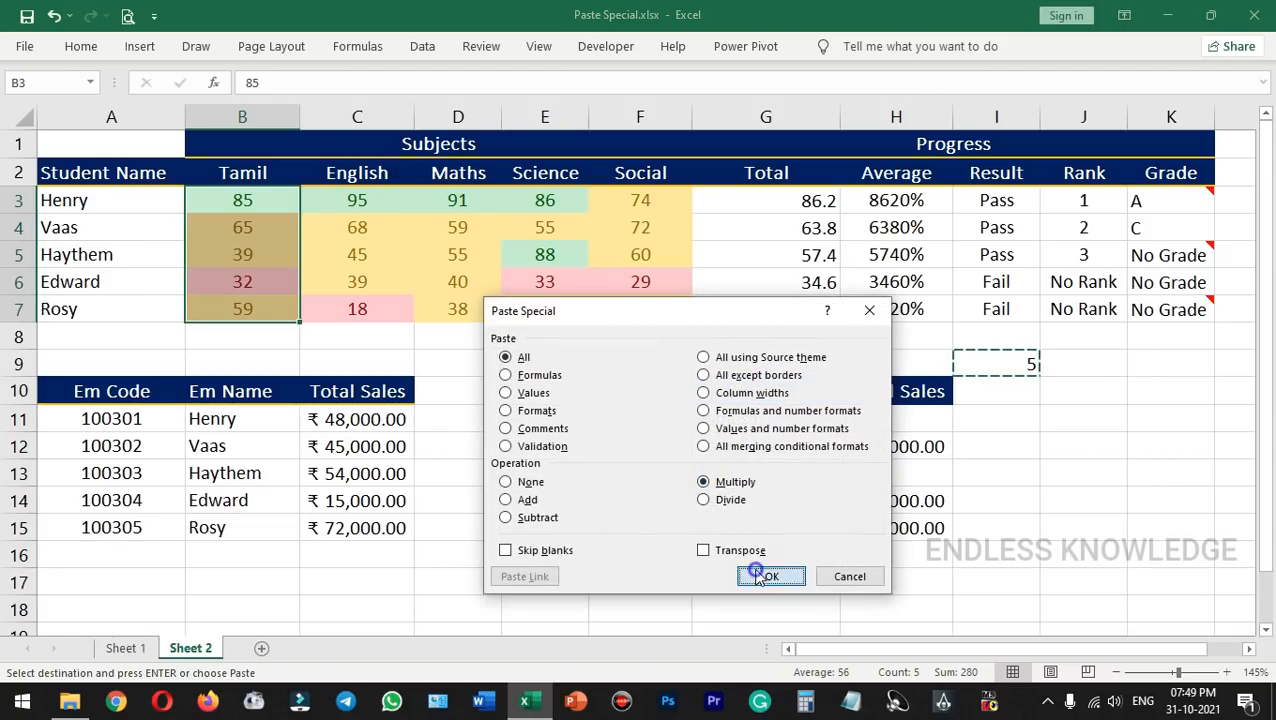
click(762, 575)
click(354, 302)
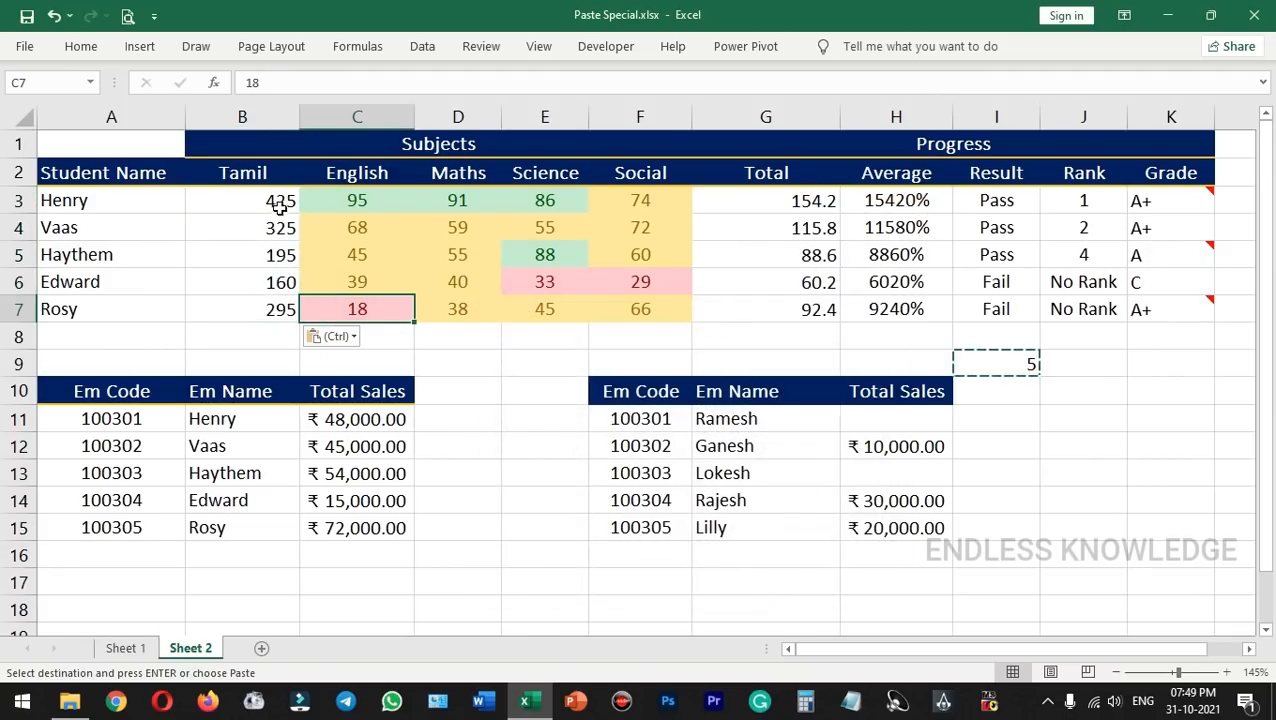
drag(279, 203, 261, 290)
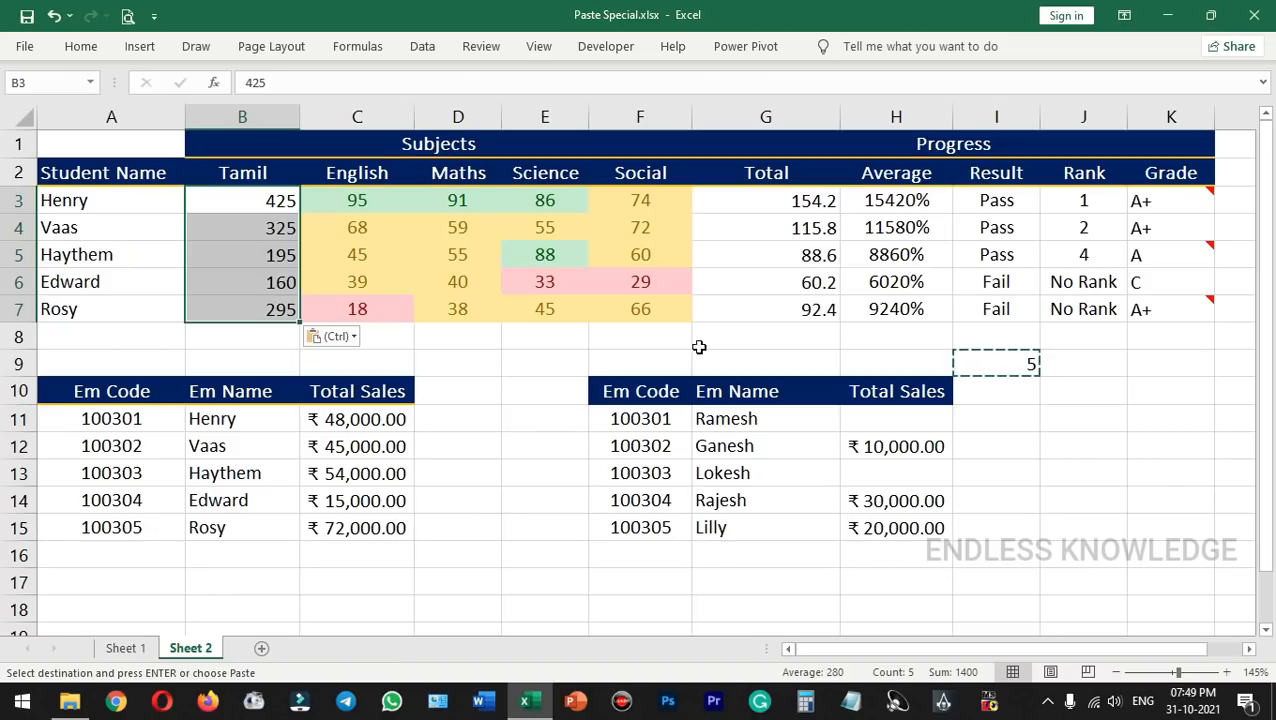
- Change I9 to -1, copy it, and multiply the Tamil marks in B3:B7 by it using Paste Special Multiply
click(1010, 362)
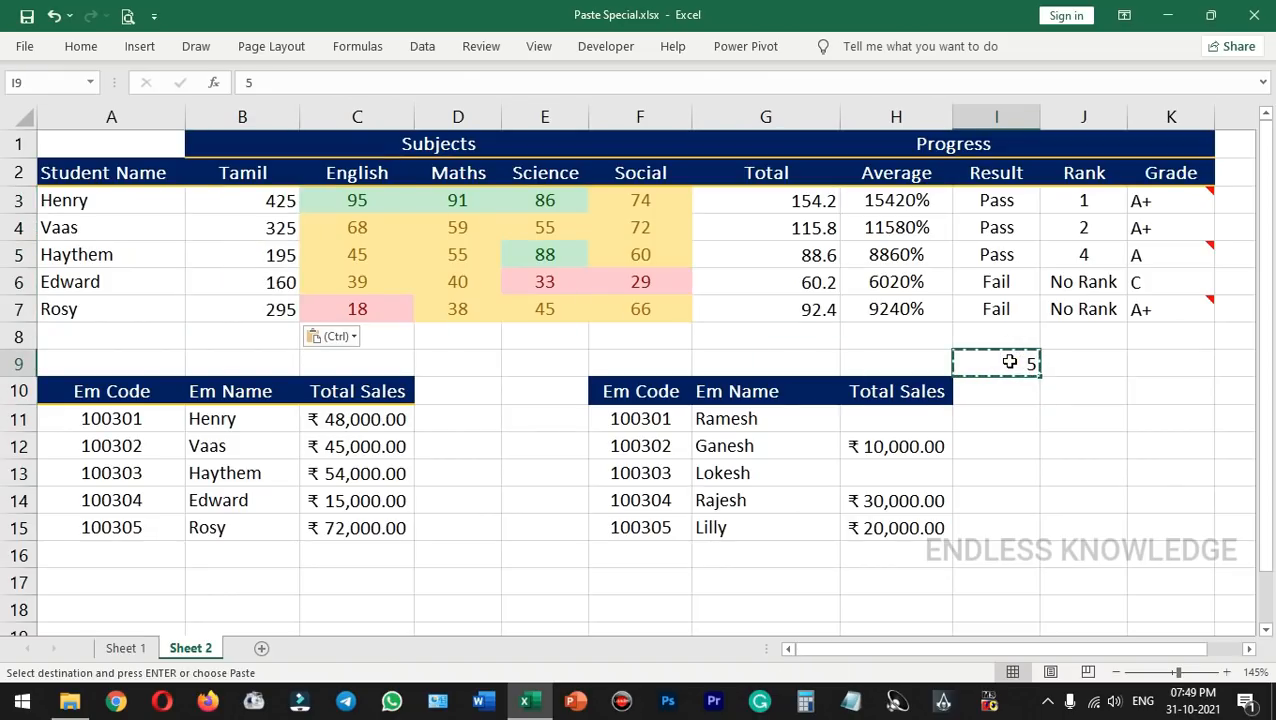
text(-1)
key(Return)
click(1009, 362)
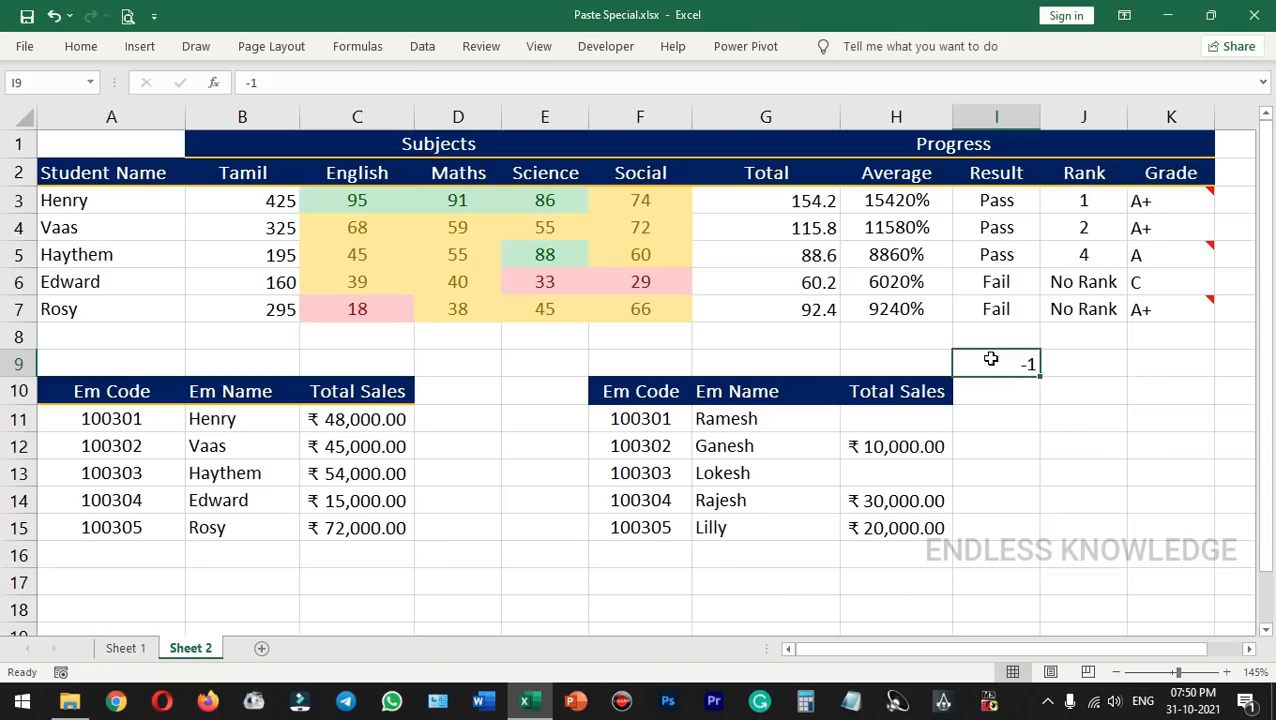
key(ctrl+c)
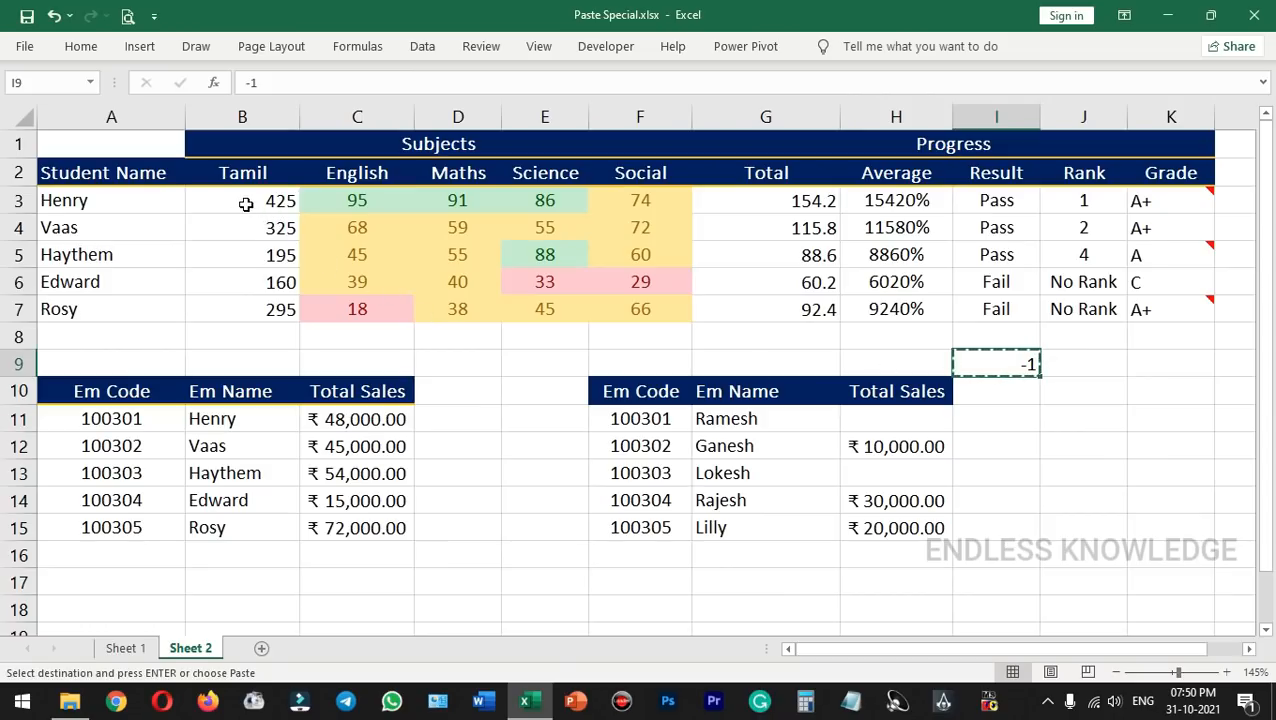
drag(245, 200, 239, 301)
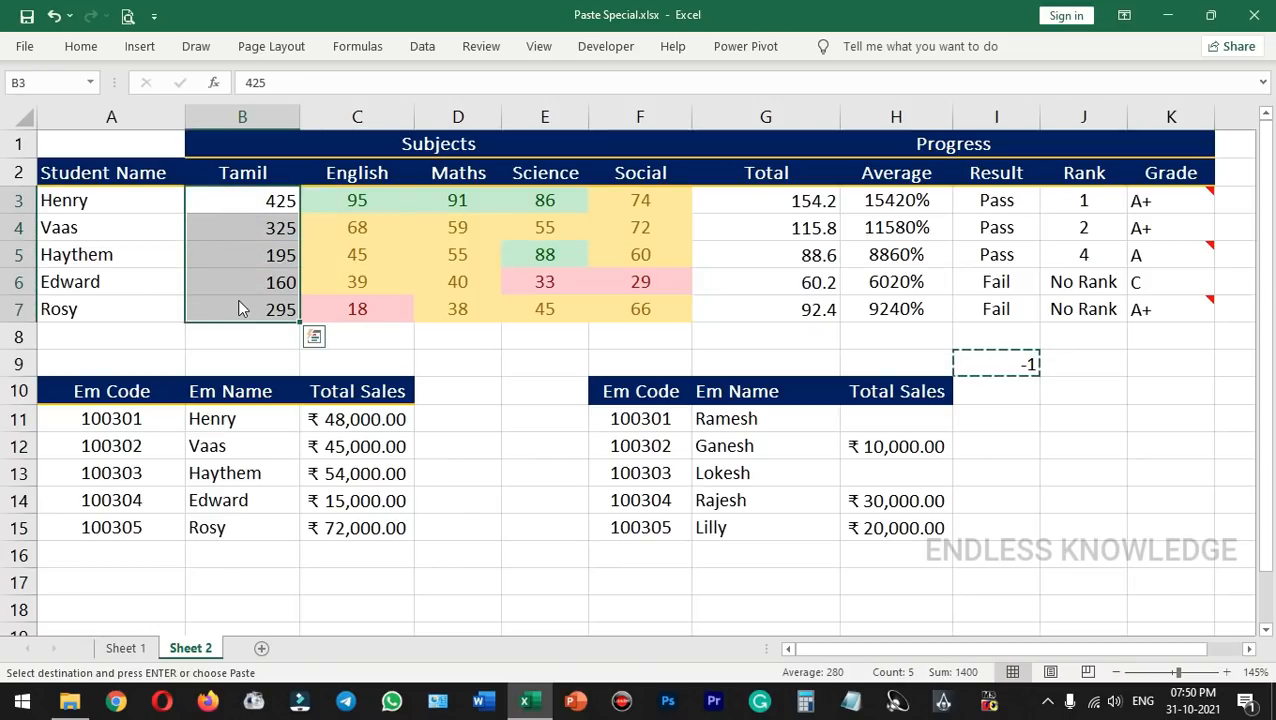
key(ctrl+alt+v)
click(734, 485)
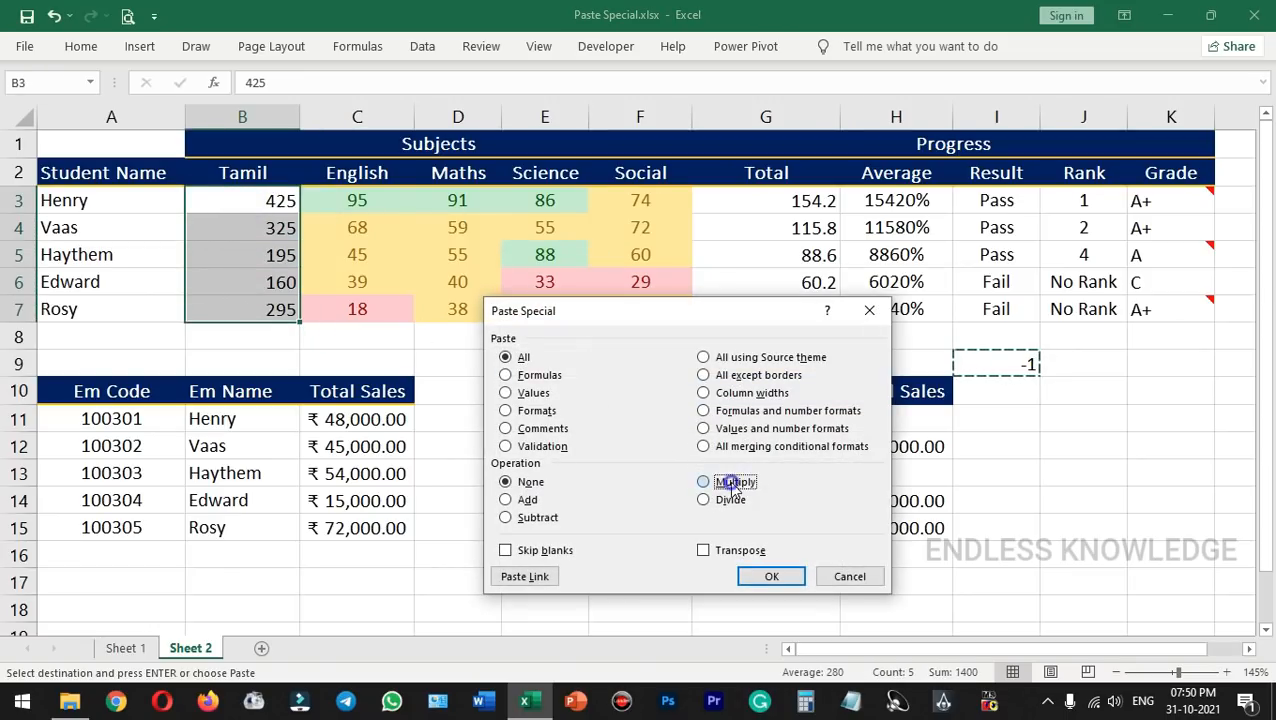
click(768, 577)
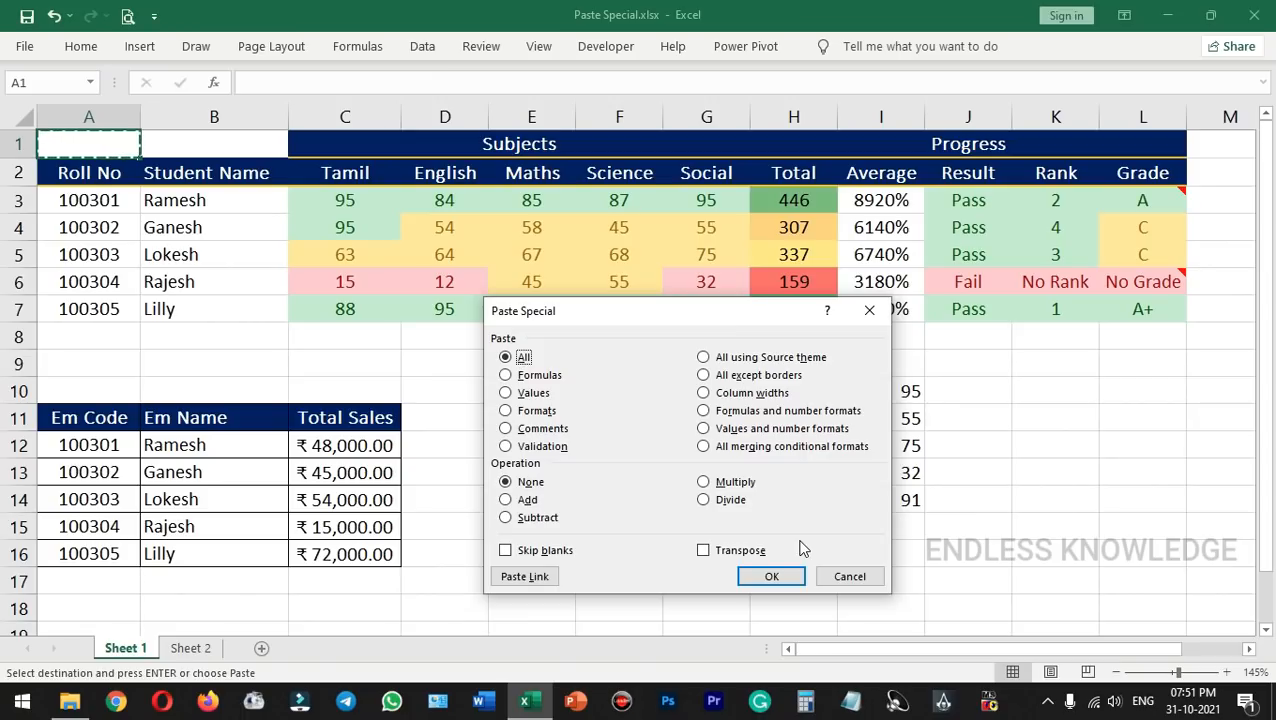
- Cancel the Paste Special dialog on Sheet 1 and view the grade formula in L3
click(845, 577)
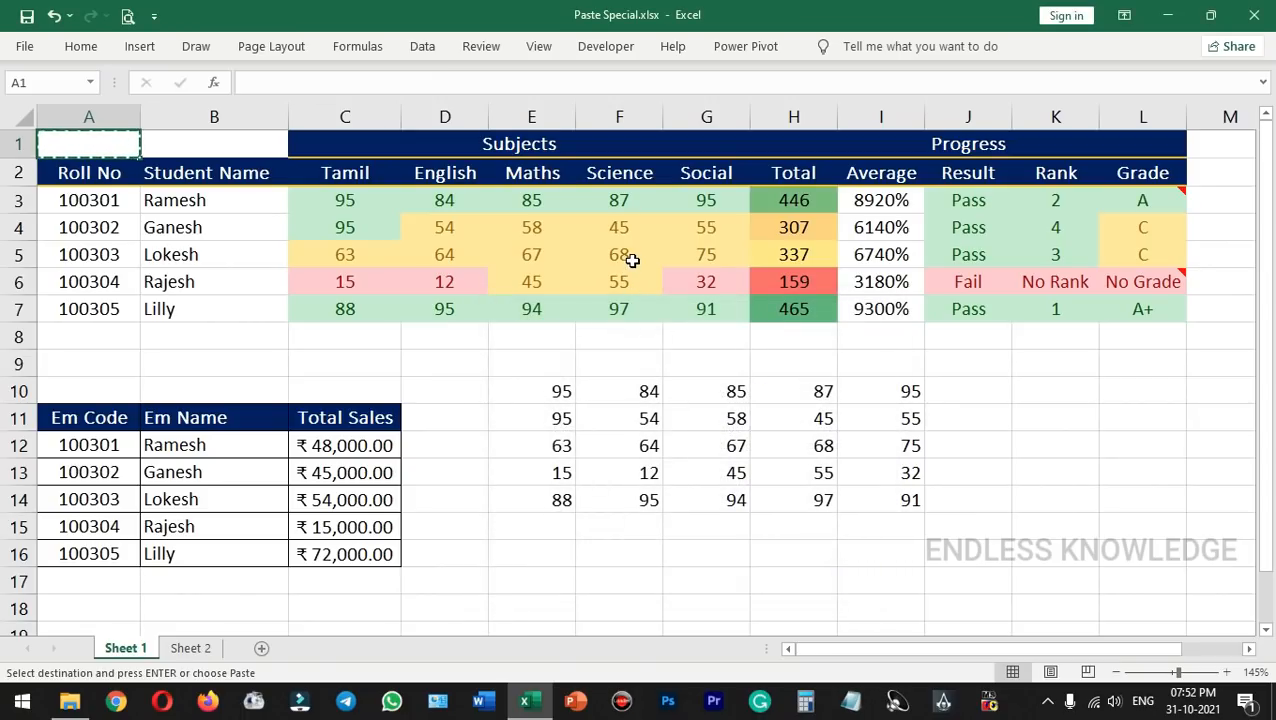
click(632, 259)
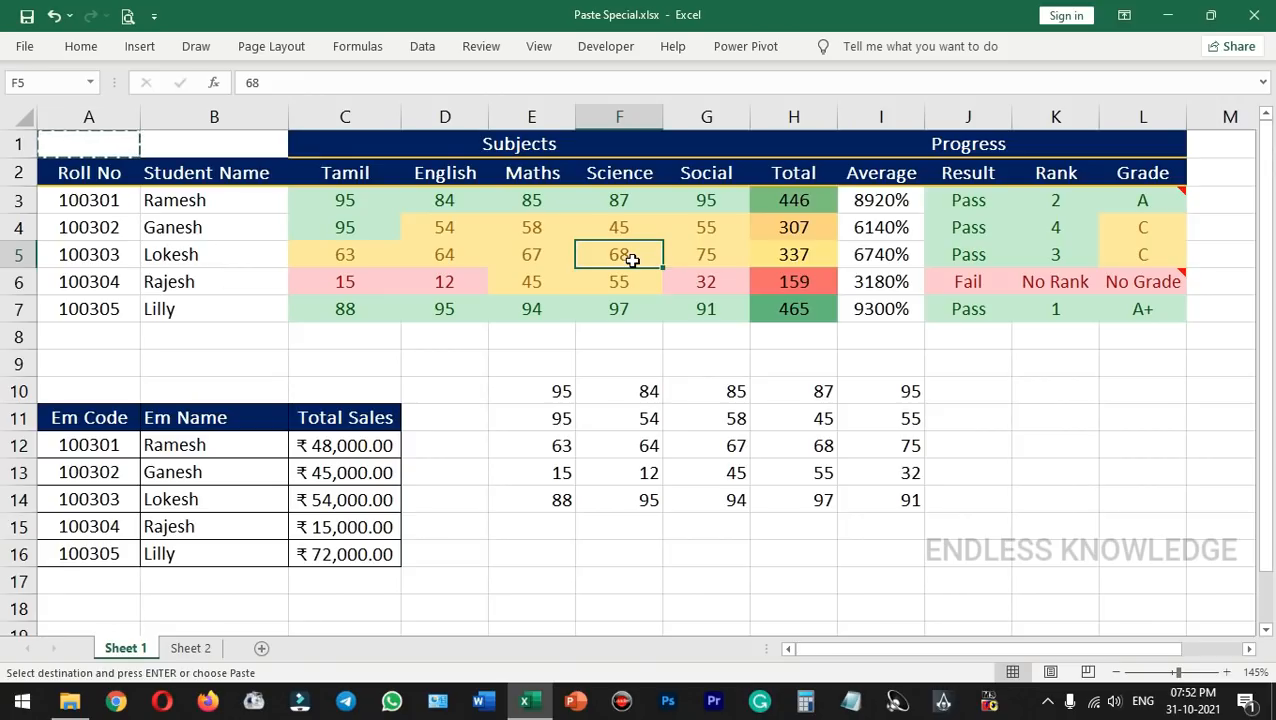
click(1158, 210)
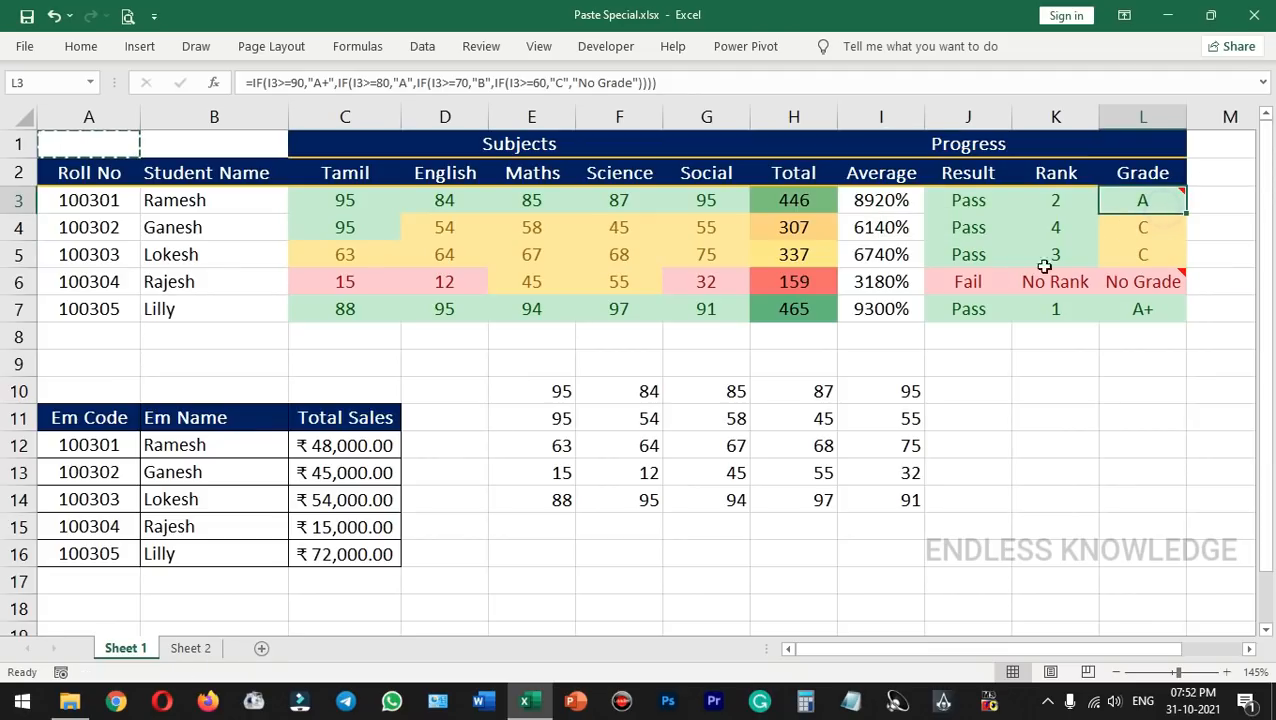